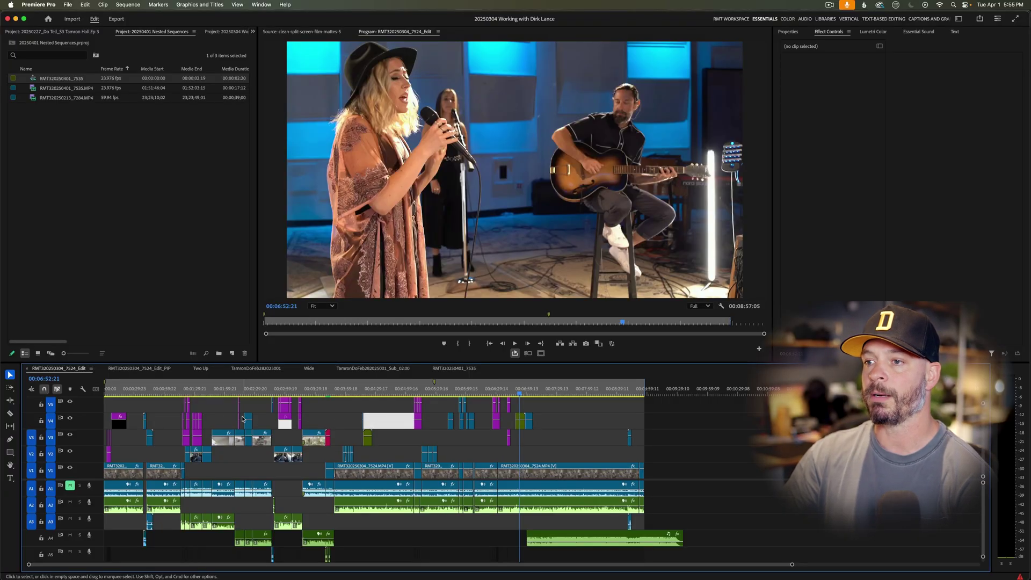
- Inspect the Nested Sequence 04 and 03 clips in Effect Controls and zoom the timeline in
{"action": "left_click_drag", "start_coordinate": [61, 78], "coordinate": [213, 424]}
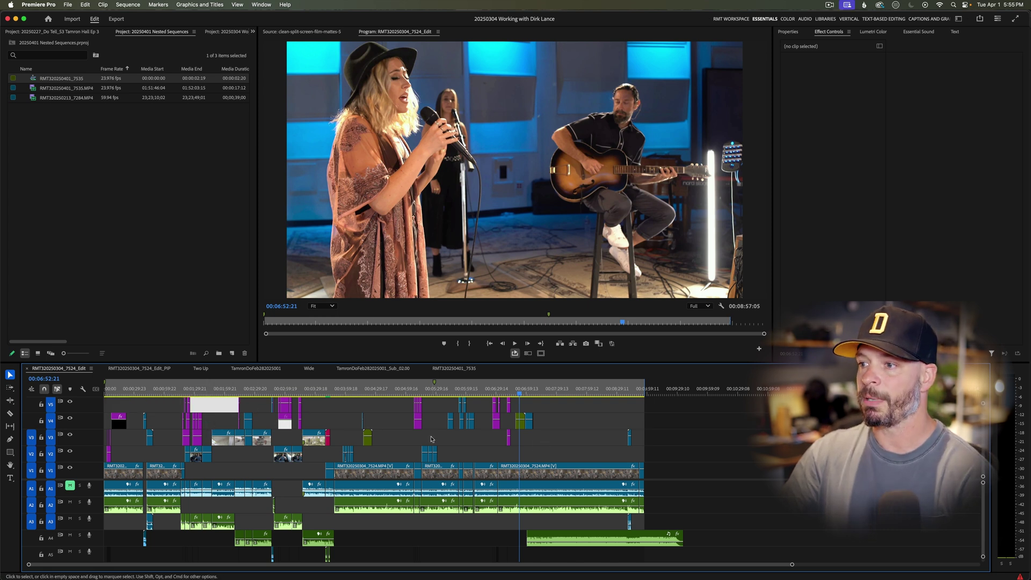
{"action": "left_click", "coordinate": [367, 438]}
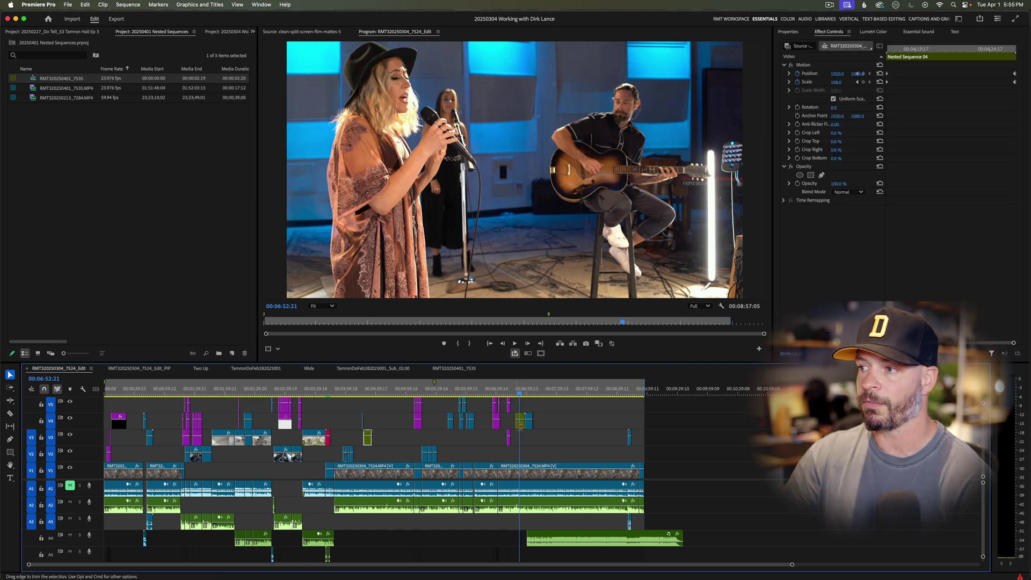
{"action": "left_click", "coordinate": [520, 422]}
{"action": "key", "text": "="}
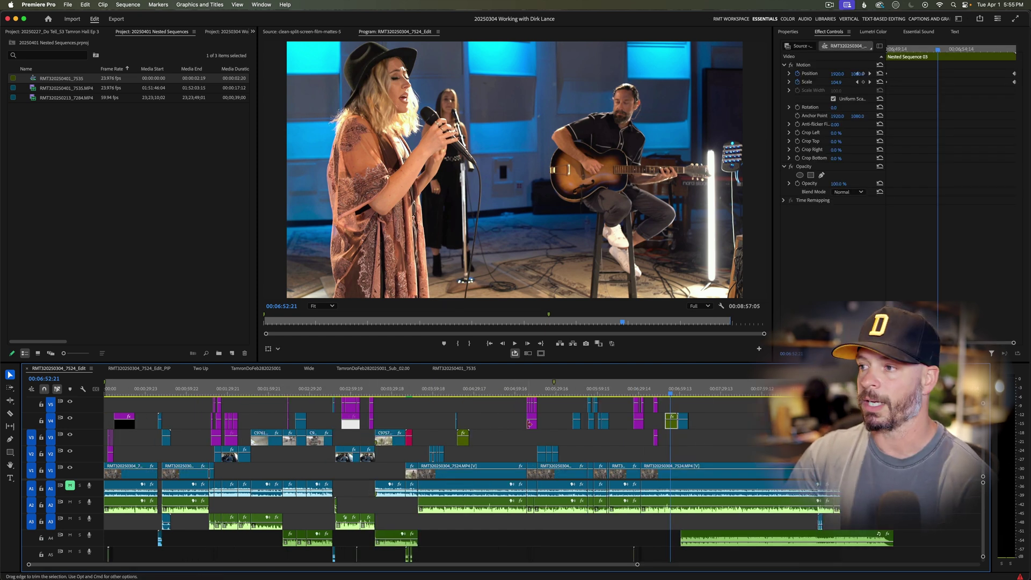
{"action": "mouse_move", "coordinate": [527, 413]}
{"action": "left_mouse_down"}
{"action": "mouse_move", "coordinate": [456, 430]}
{"action": "mouse_move", "coordinate": [518, 425]}
{"action": "left_mouse_up"}
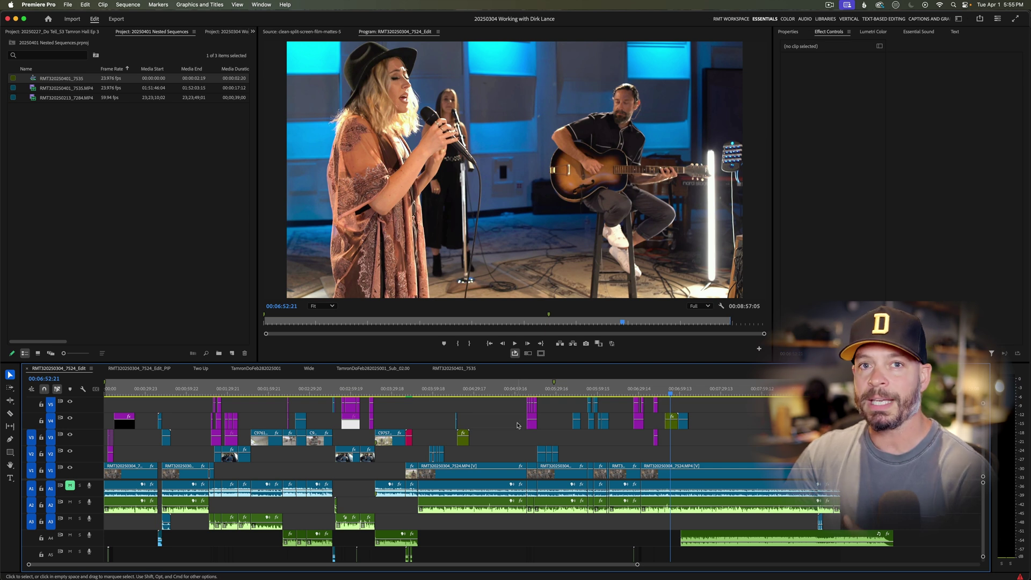
- Zoom the timeline in around the playhead at 00:05:06:19
{"action": "left_click", "coordinate": [525, 391]}
{"action": "key", "text": "equal"}
{"action": "key", "text": "equal"}
{"action": "key", "text": "equal"}
{"action": "key", "text": "equal"}
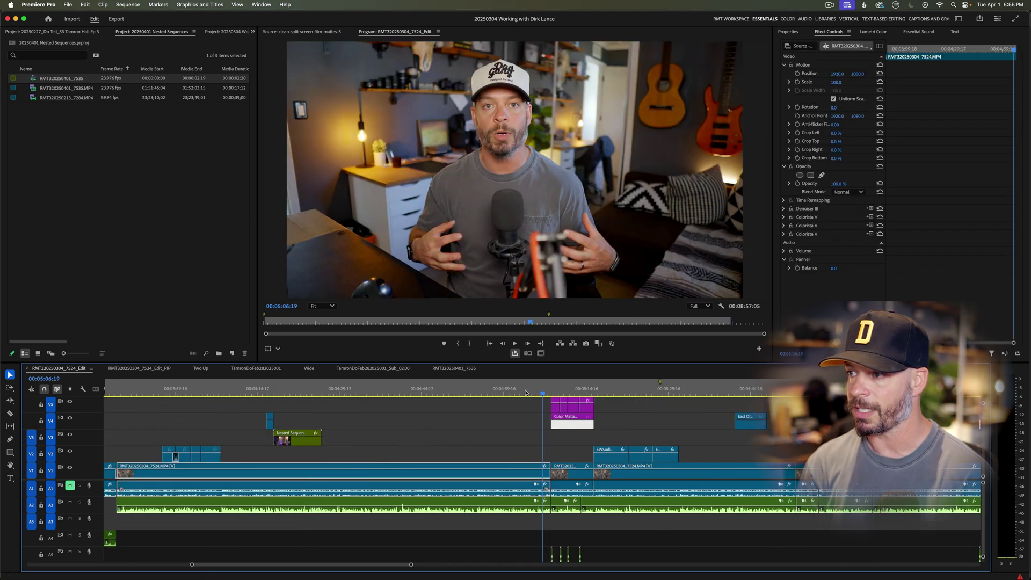
{"action": "left_click", "coordinate": [560, 412]}
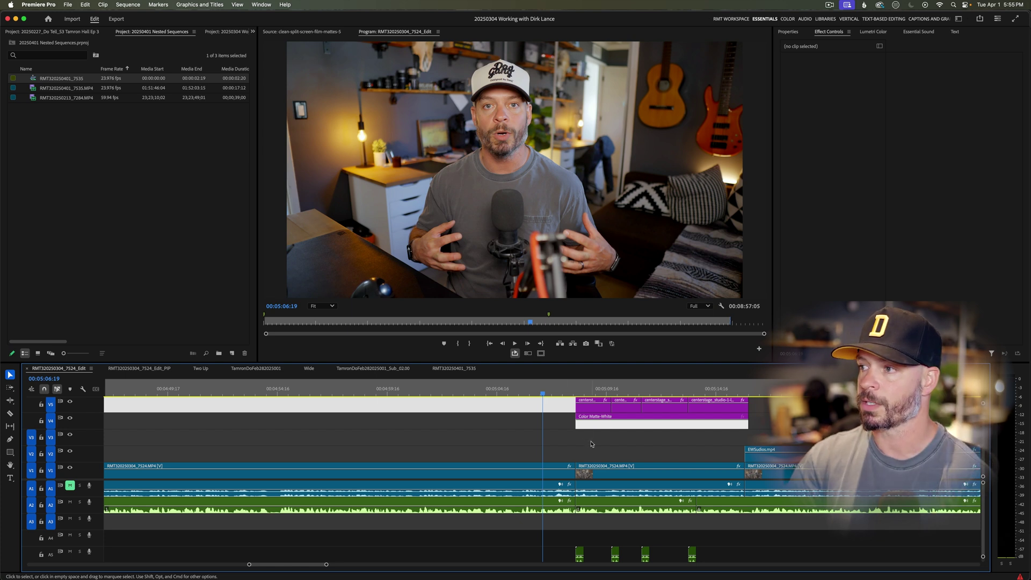
- Preview the studio photo clips, including the 05:14:02, piano and Western Recorders photos
{"action": "left_click_drag", "start_coordinate": [591, 390], "coordinate": [703, 391]}
{"action": "left_click", "coordinate": [676, 428]}
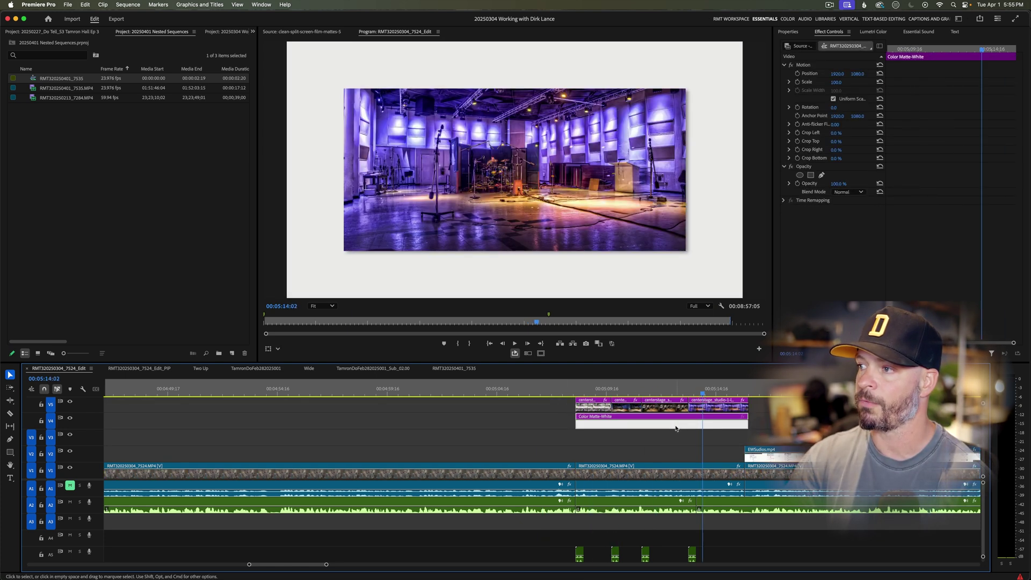
{"action": "left_click", "coordinate": [615, 389]}
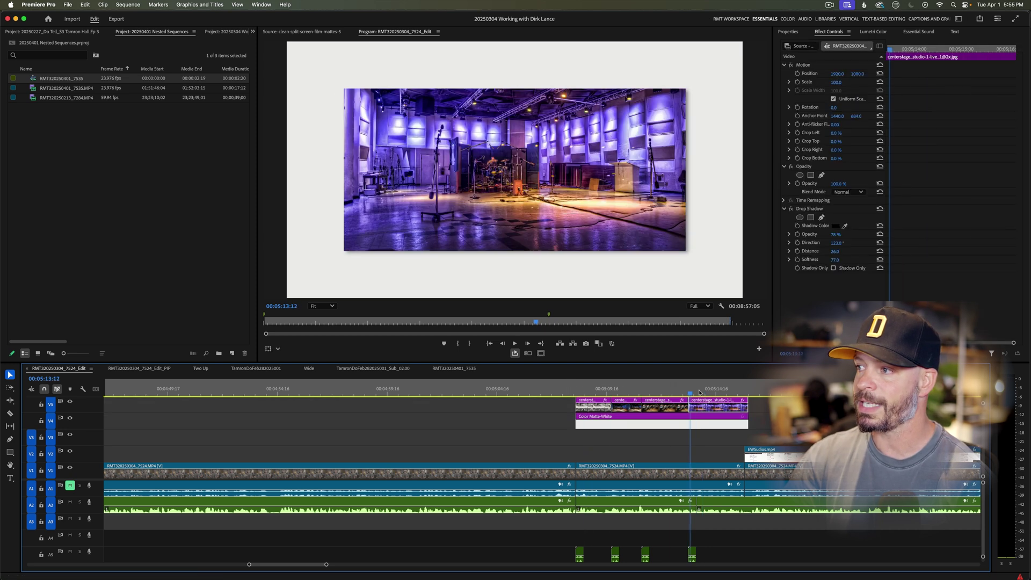
{"action": "left_click", "coordinate": [602, 388]}
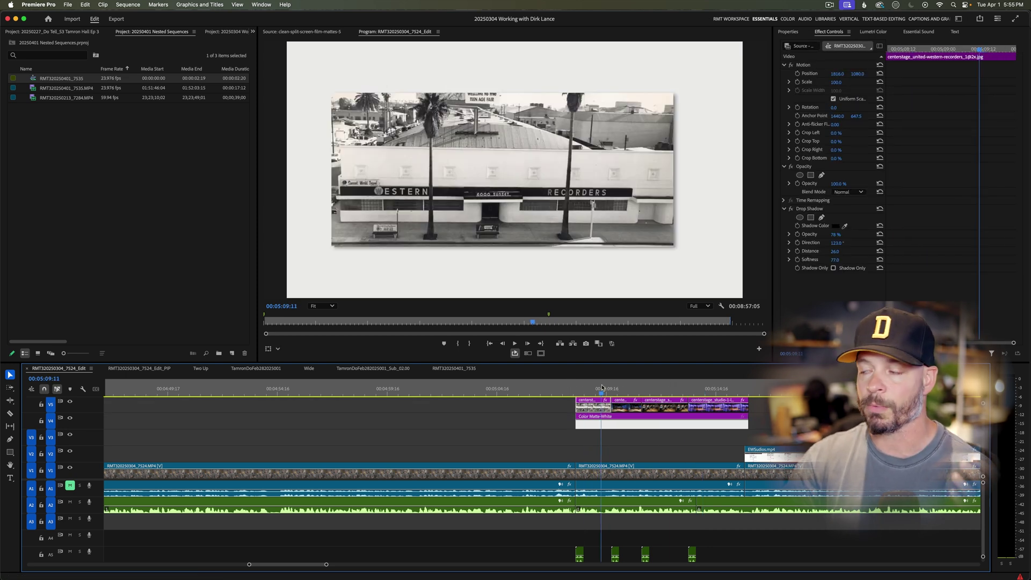
{"action": "left_click", "coordinate": [624, 439]}
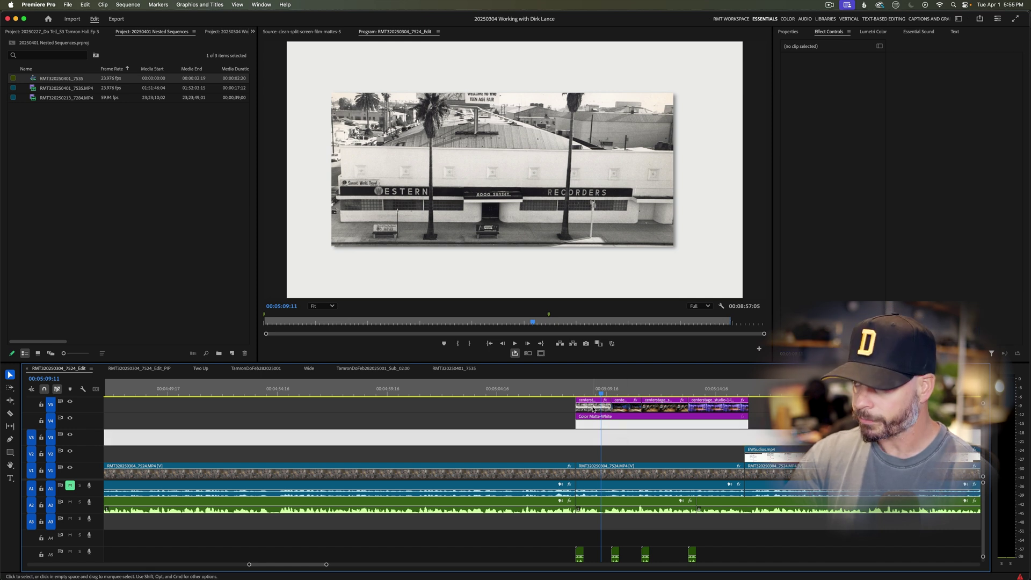
- Nest the four V5 studio photo clips into a sequence named 'East West Studio Pics'
{"action": "left_click", "coordinate": [557, 407]}
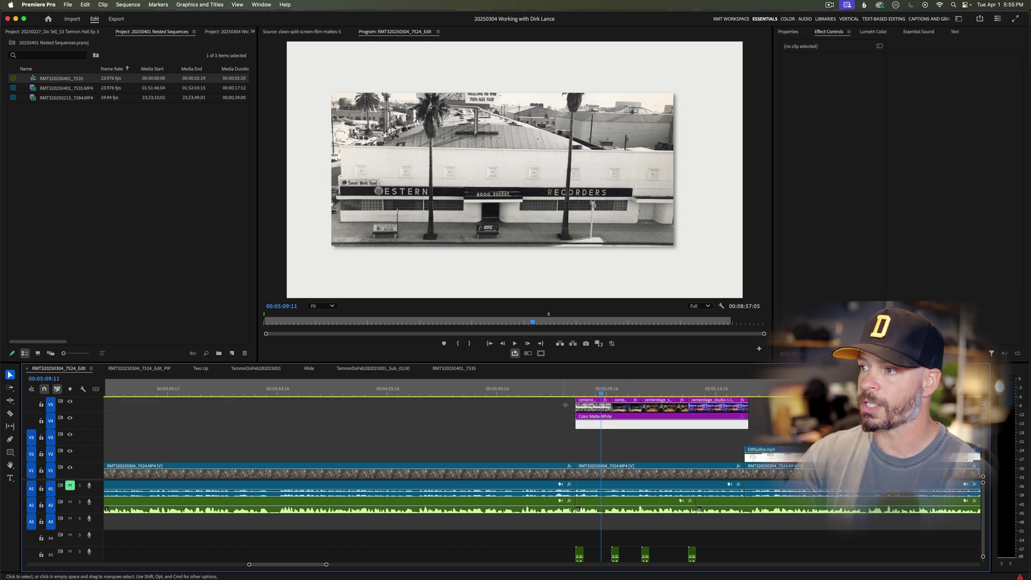
{"action": "left_click_drag", "start_coordinate": [558, 407], "coordinate": [717, 409]}
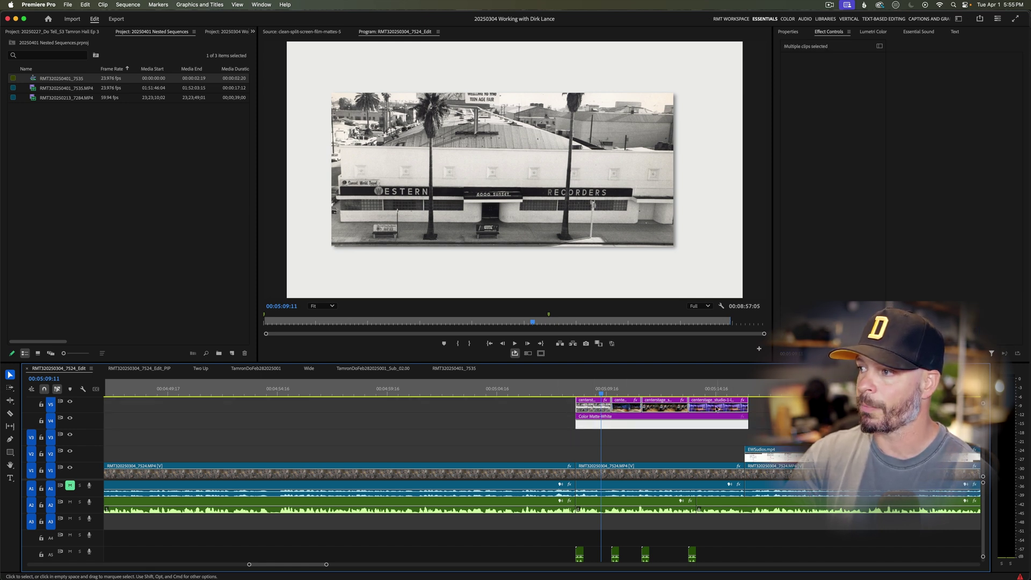
{"action": "right_click", "coordinate": [716, 409]}
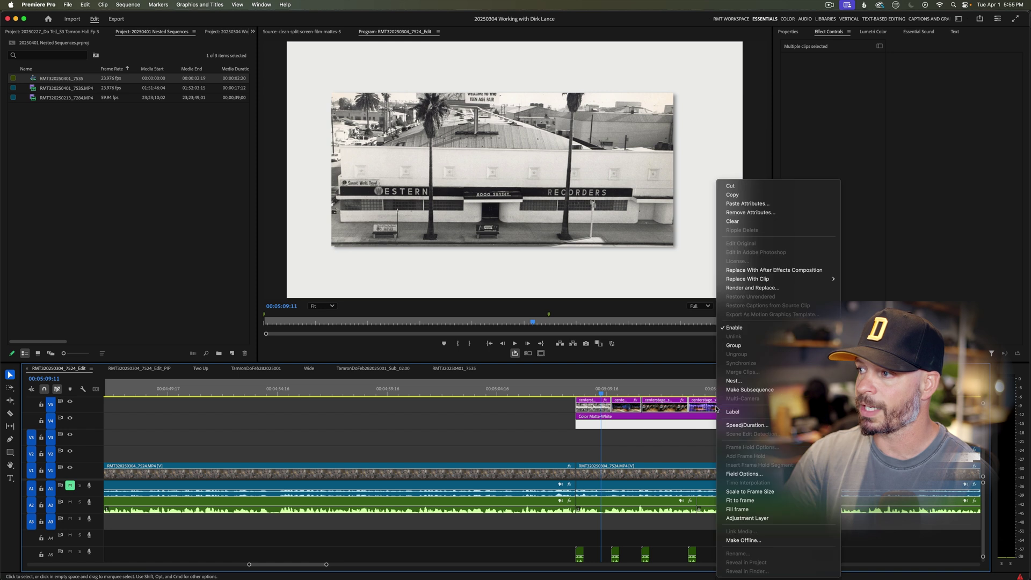
{"action": "left_click", "coordinate": [732, 380]}
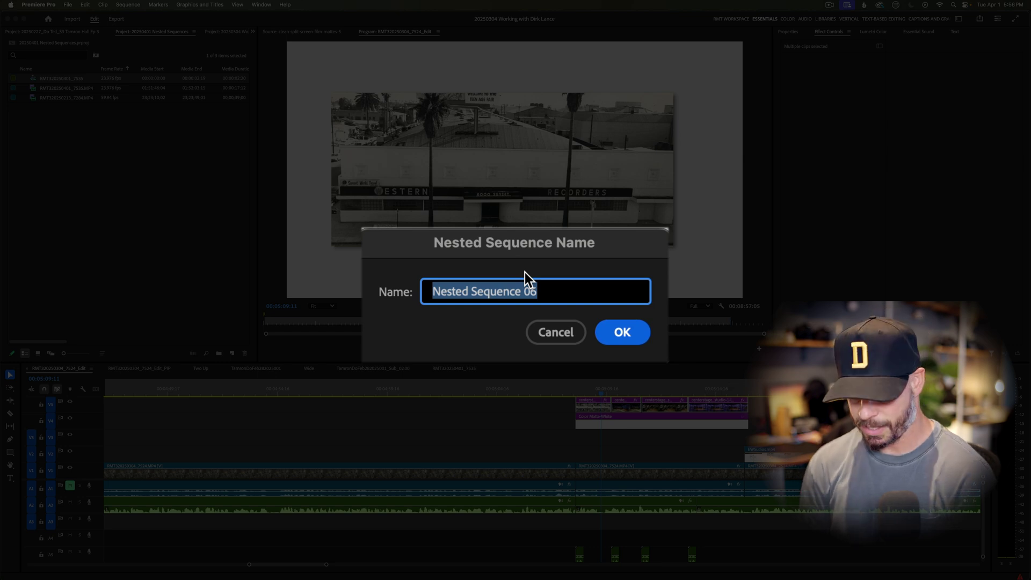
{"action": "type", "text": "East West Studio Pics"}
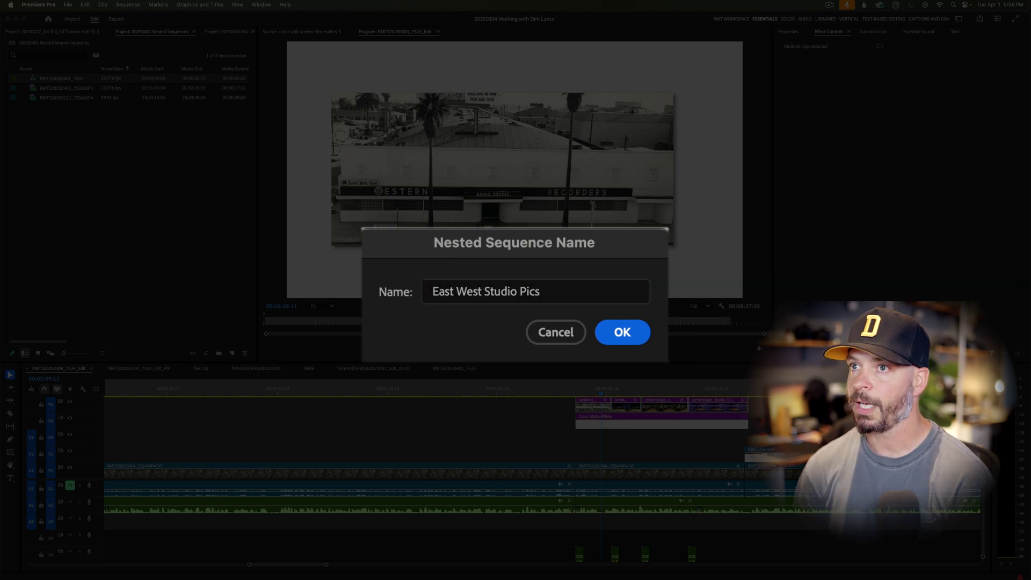
{"action": "key", "text": "Return"}
{"action": "left_click_drag", "start_coordinate": [574, 421], "coordinate": [574, 421]}
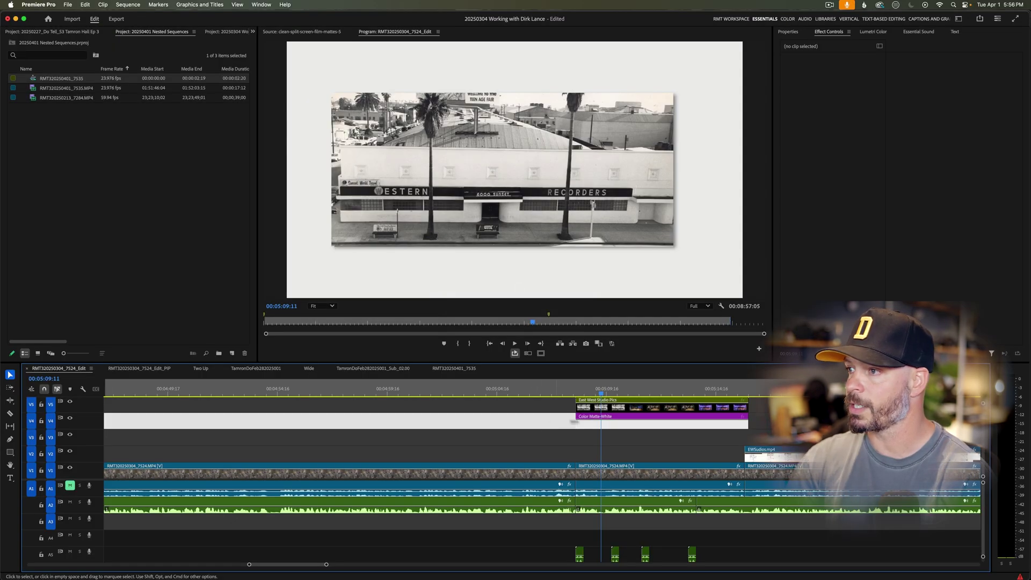
{"action": "left_click", "coordinate": [608, 409]}
{"action": "left_click", "coordinate": [541, 412]}
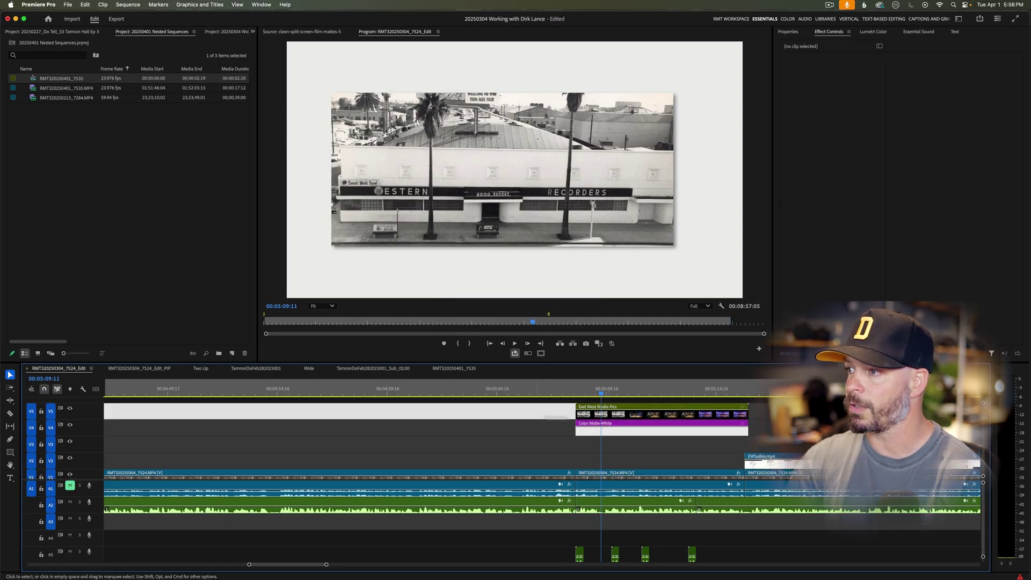
{"action": "left_click", "coordinate": [760, 429]}
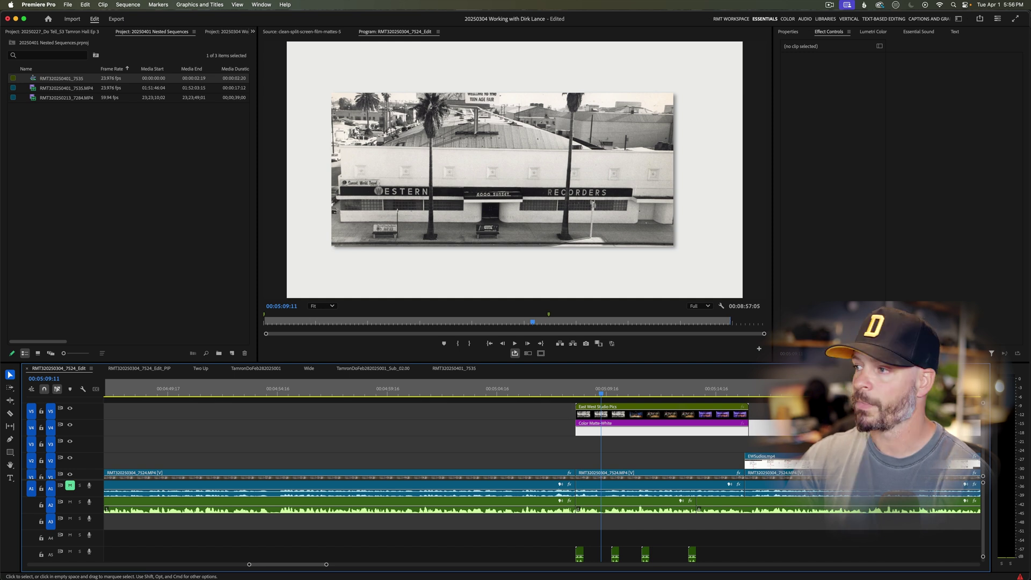
{"action": "left_click", "coordinate": [688, 393]}
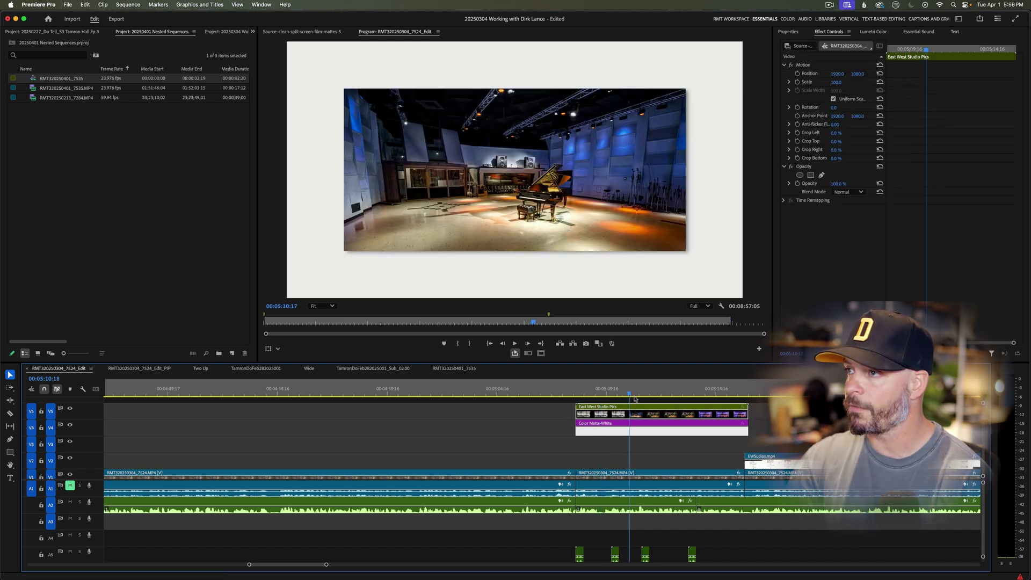
{"action": "left_click_drag", "start_coordinate": [695, 399], "coordinate": [589, 397]}
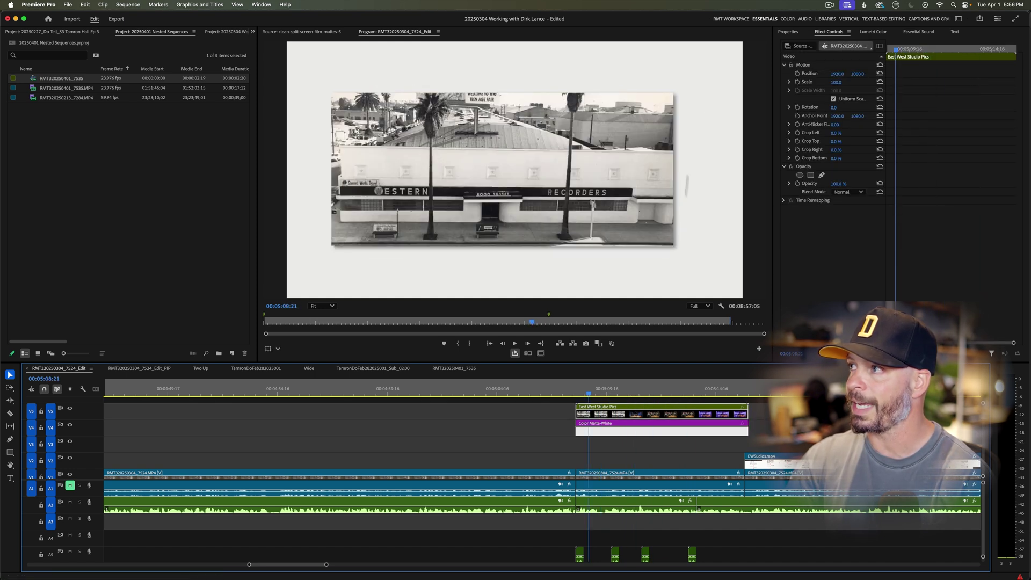
{"action": "key", "text": "Up"}
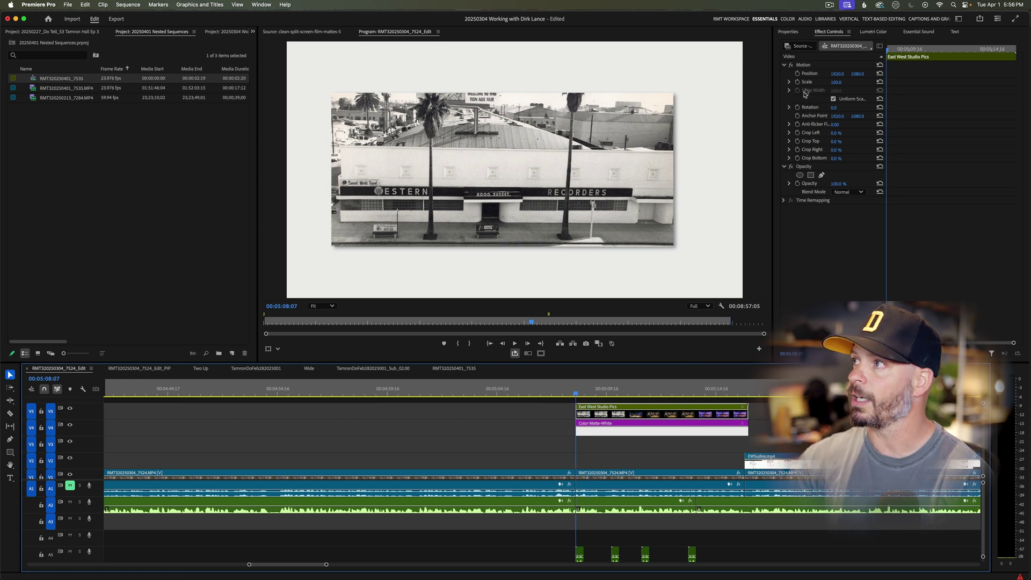
{"action": "left_click", "coordinate": [798, 83]}
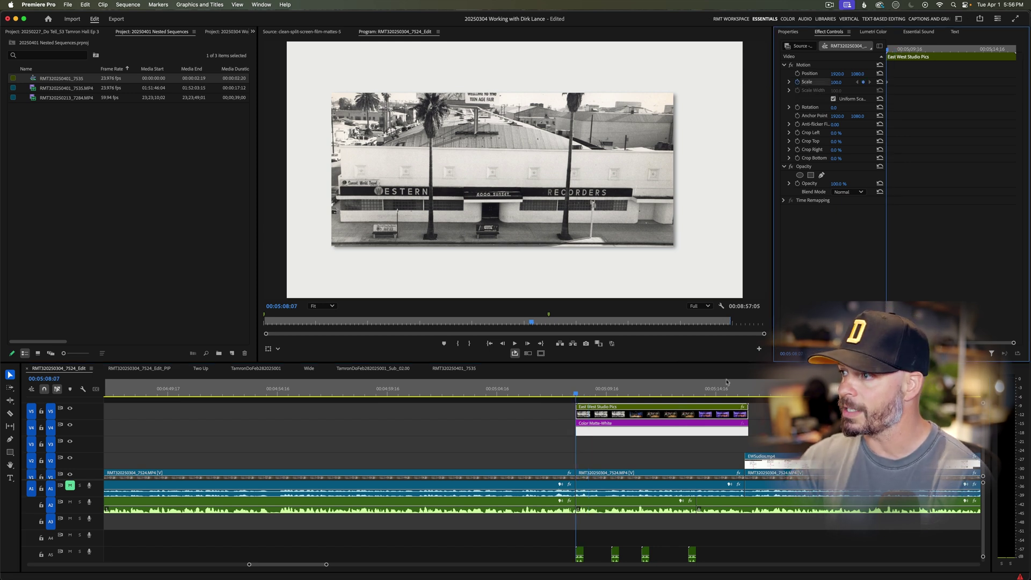
{"action": "left_click", "coordinate": [744, 394]}
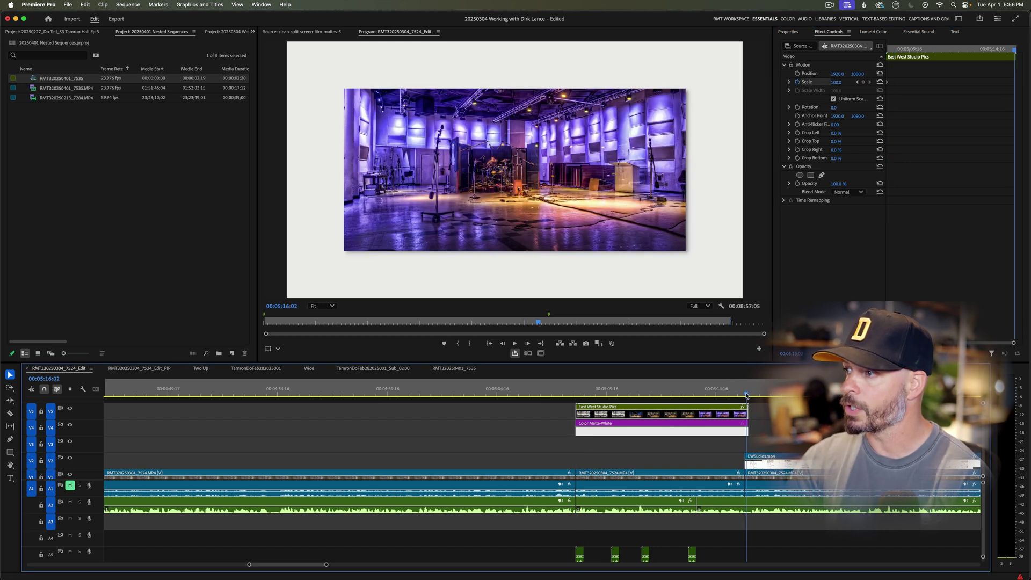
{"action": "left_click", "coordinate": [748, 395]}
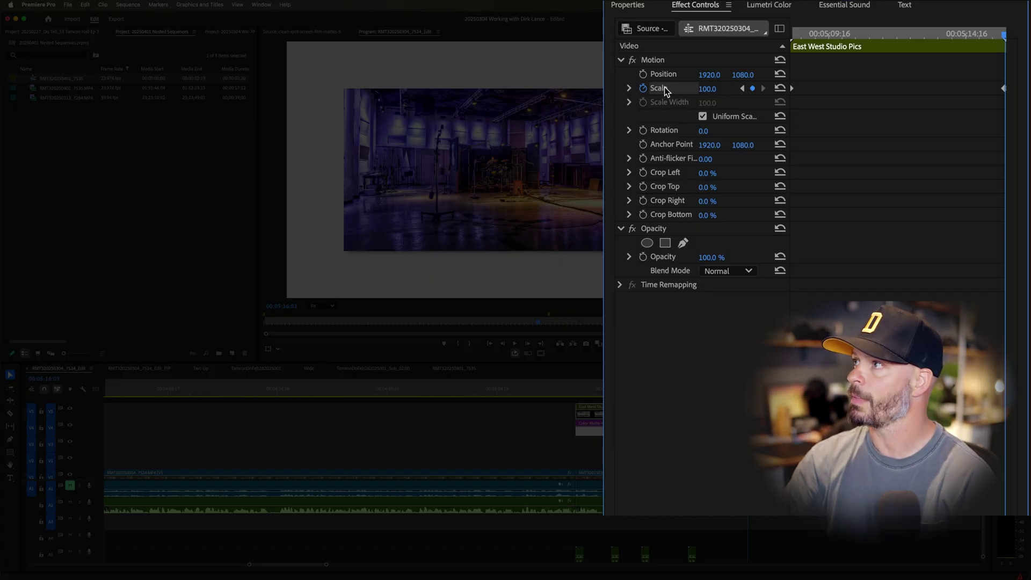
{"action": "left_click", "coordinate": [714, 88]}
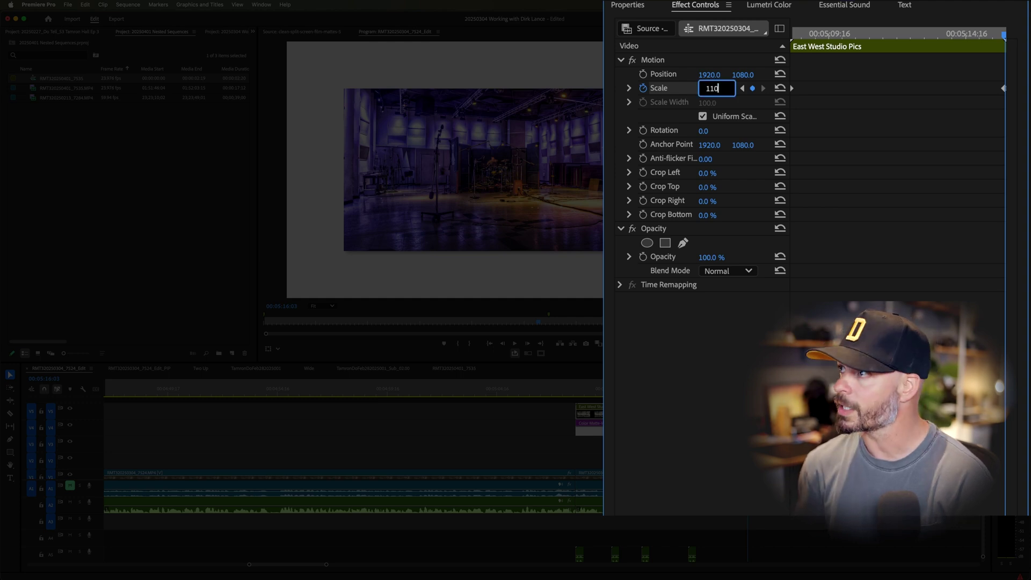
{"action": "key", "text": "Return"}
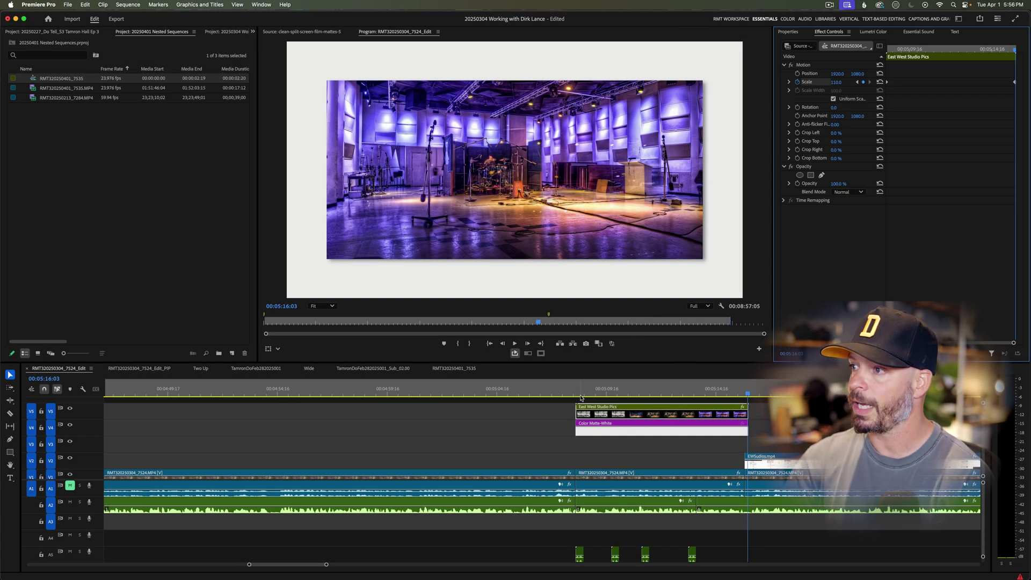
{"action": "left_click", "coordinate": [604, 392]}
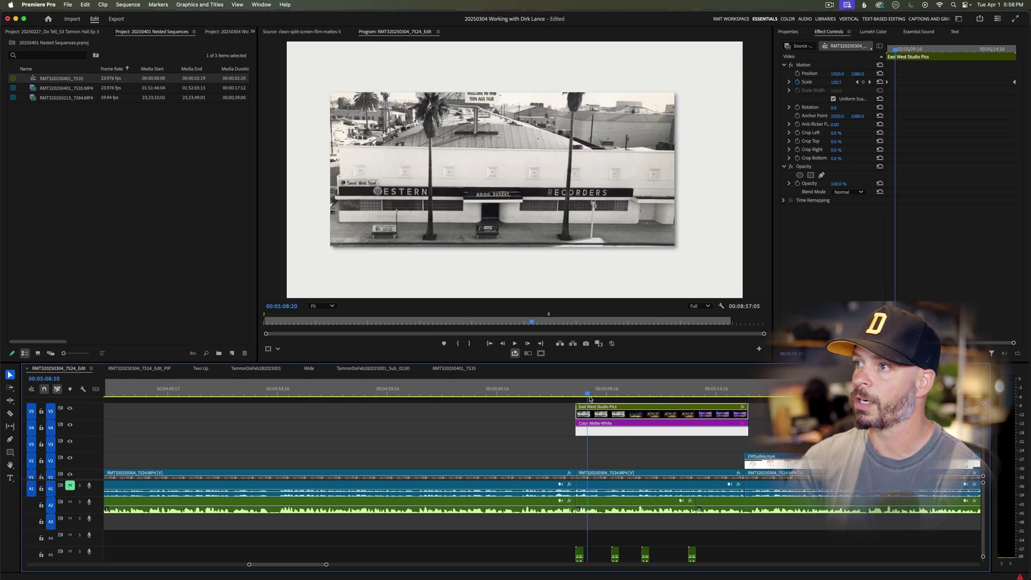
{"action": "key", "text": "space"}
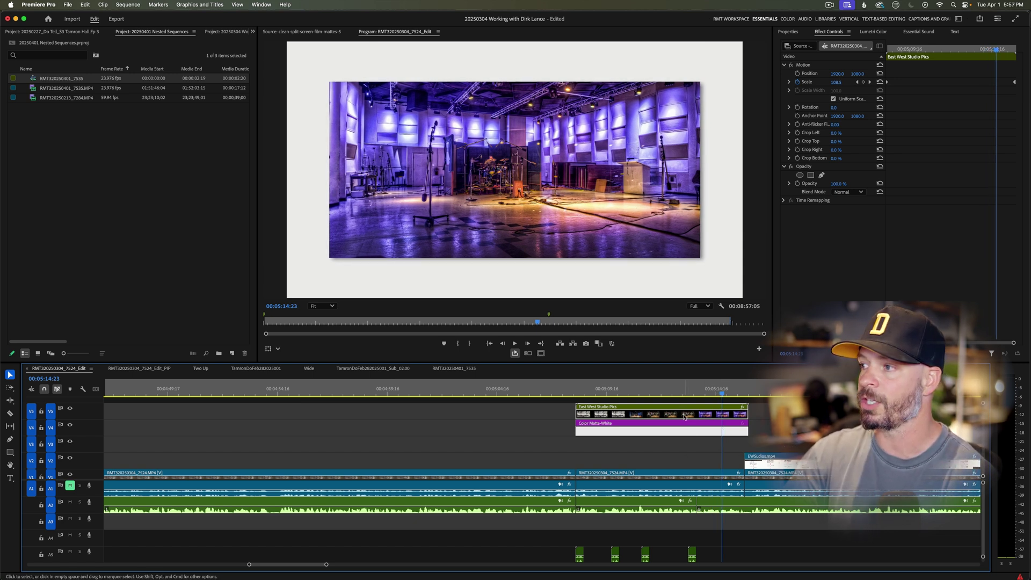
{"action": "double_click", "coordinate": [612, 413]}
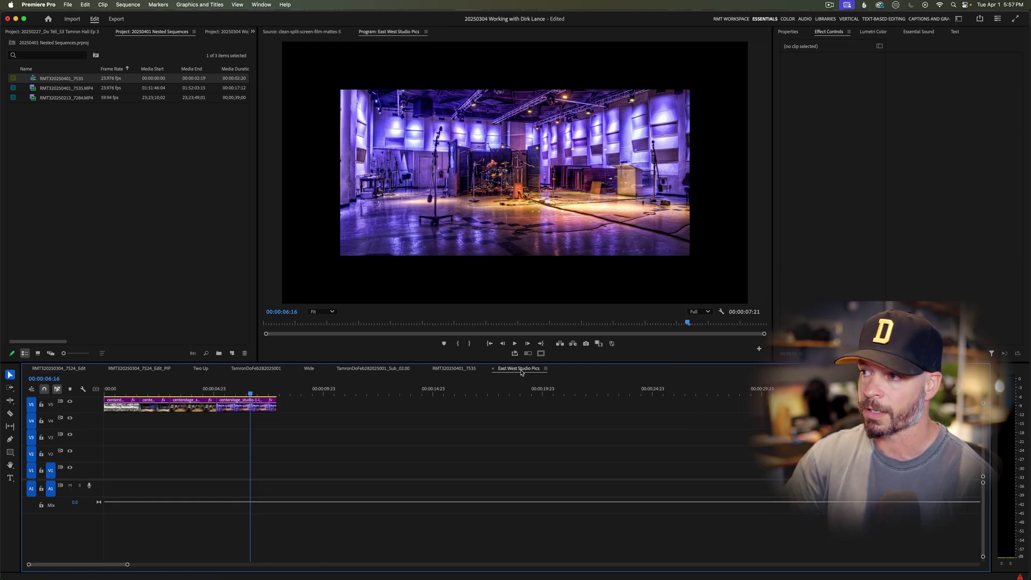
{"action": "scroll", "coordinate": [291, 418], "scroll_direction": "up", "scroll_amount": 1}
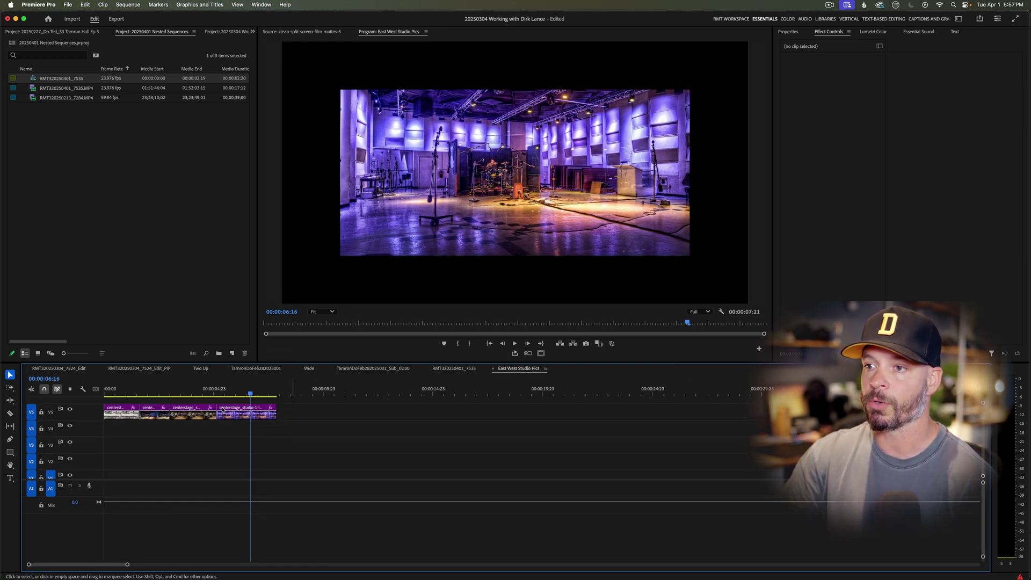
{"action": "left_click_drag", "start_coordinate": [121, 392], "coordinate": [142, 392]}
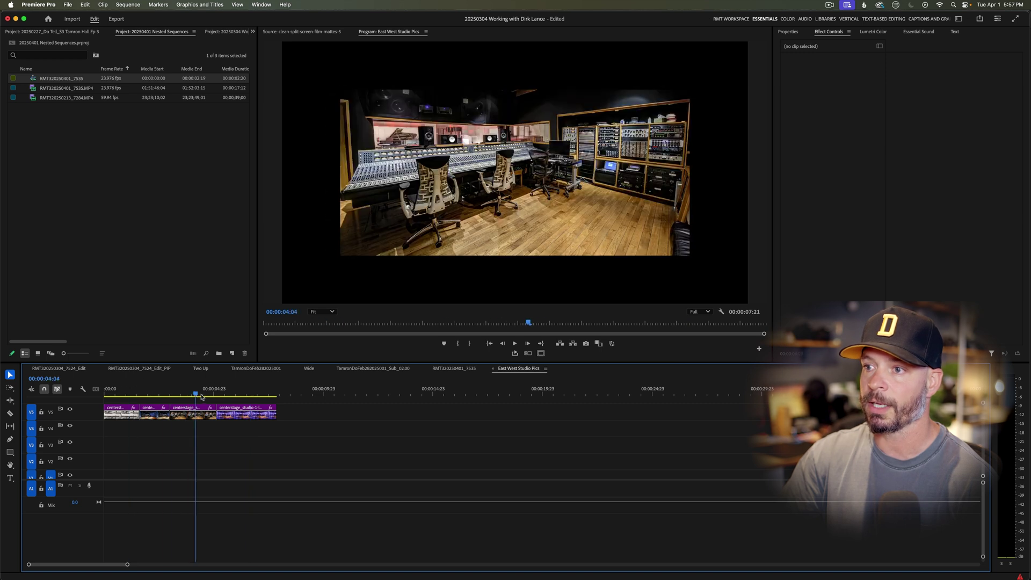
{"action": "mouse_move", "coordinate": [201, 397]}
{"action": "left_mouse_down"}
{"action": "mouse_move", "coordinate": [225, 395]}
{"action": "mouse_move", "coordinate": [130, 395]}
{"action": "mouse_move", "coordinate": [221, 395]}
{"action": "left_mouse_up"}
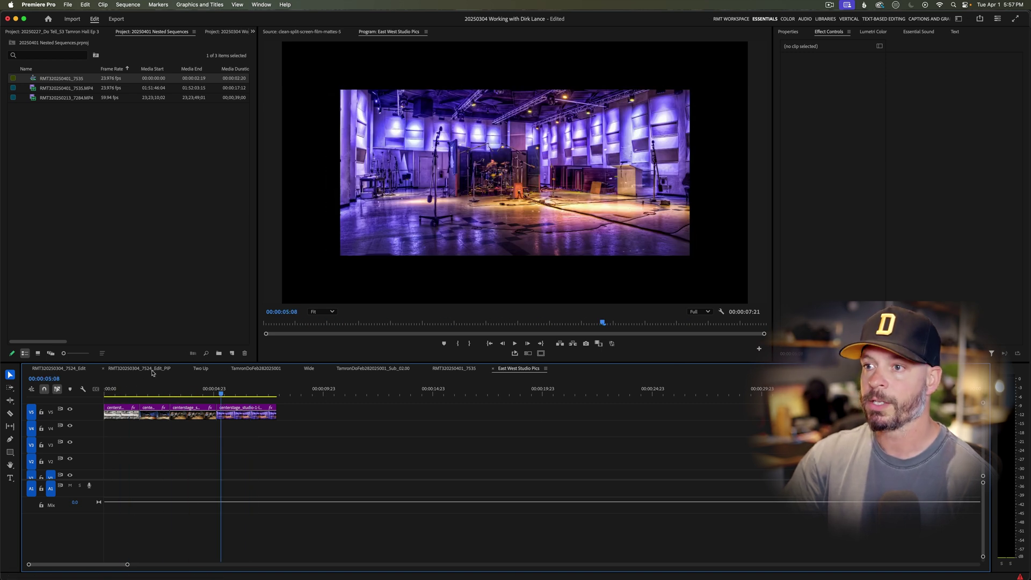
{"action": "left_click", "coordinate": [72, 371]}
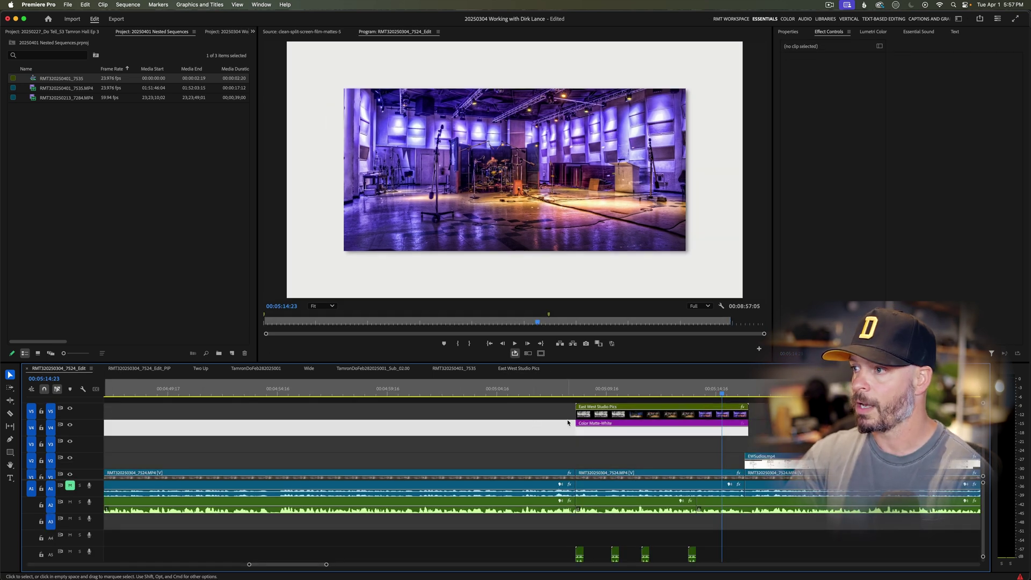
- Undo the earlier nest and nest the studio photos with the white Color Matte as 'EWS_Matte'
{"action": "key", "text": "super+z"}
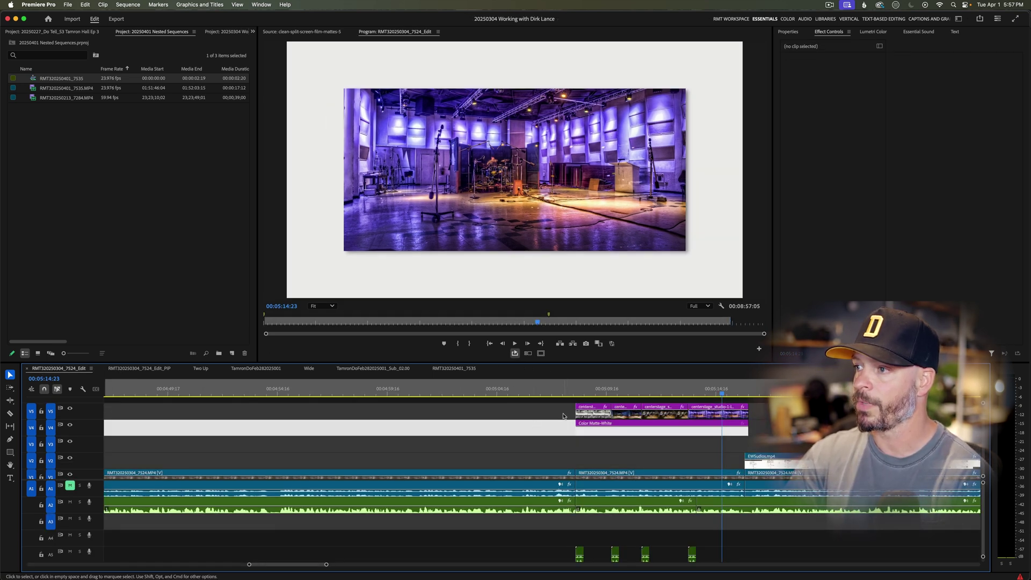
{"action": "left_click_drag", "start_coordinate": [557, 409], "coordinate": [678, 432]}
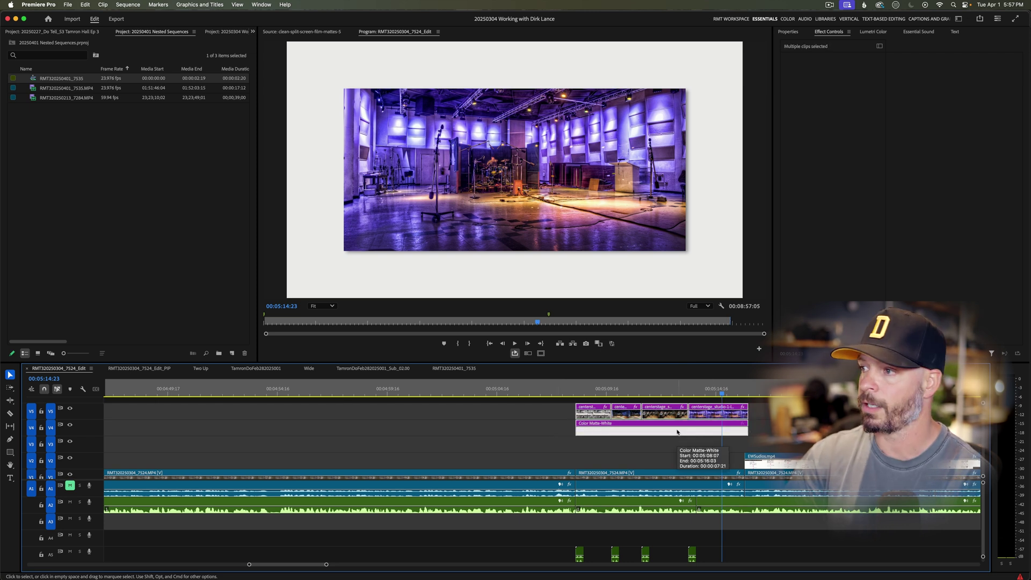
{"action": "left_click", "coordinate": [533, 434]}
{"action": "left_click_drag", "start_coordinate": [550, 410], "coordinate": [717, 440]}
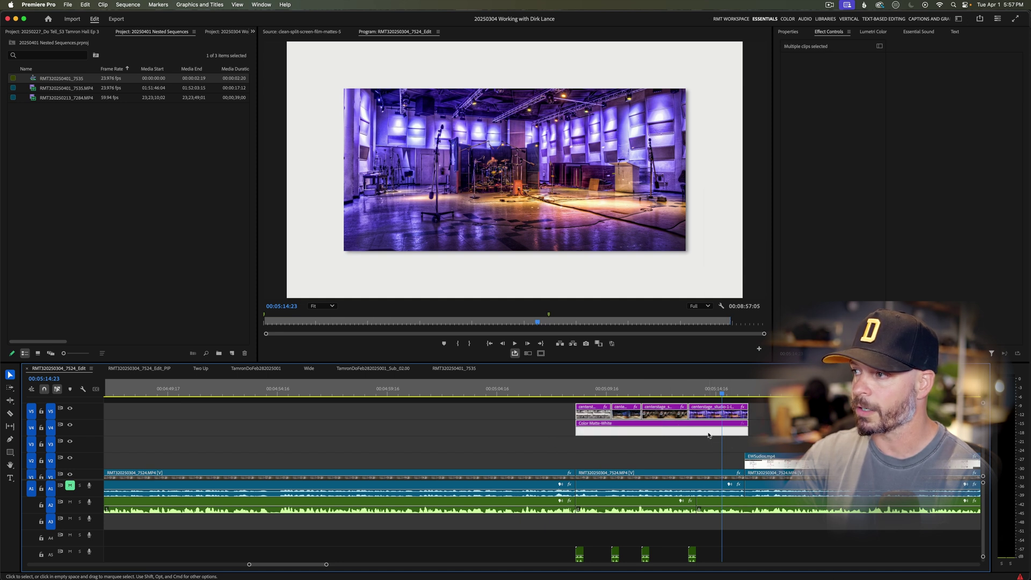
{"action": "right_click", "coordinate": [709, 435]}
{"action": "left_click", "coordinate": [726, 380]}
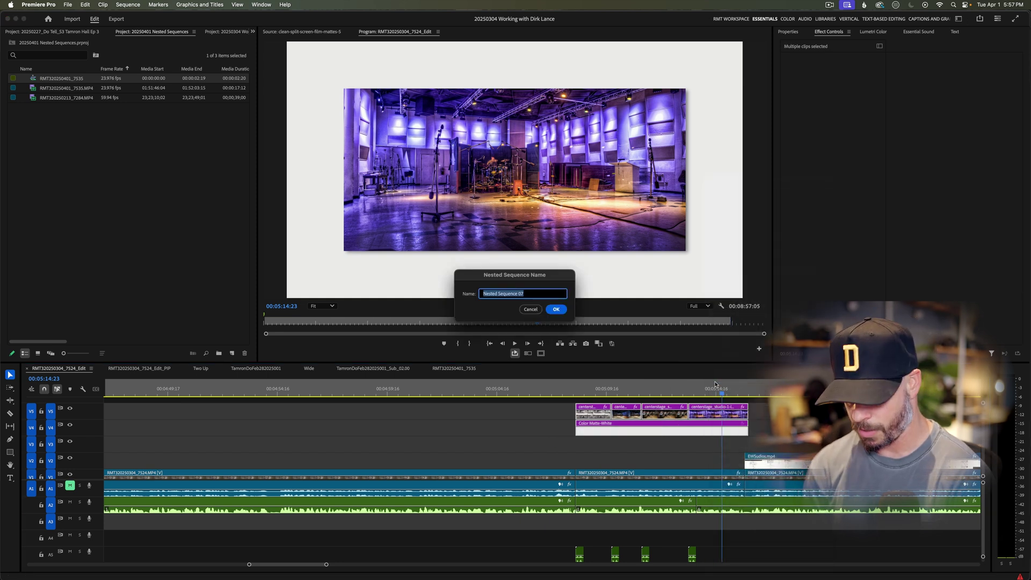
{"action": "type", "text": "EWS_Matte"}
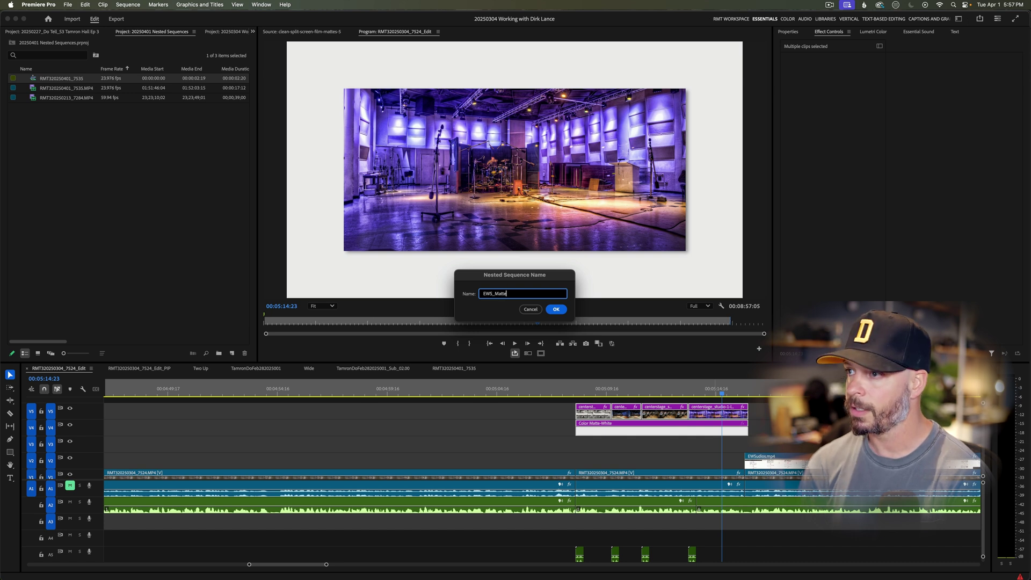
{"action": "key", "text": "Return"}
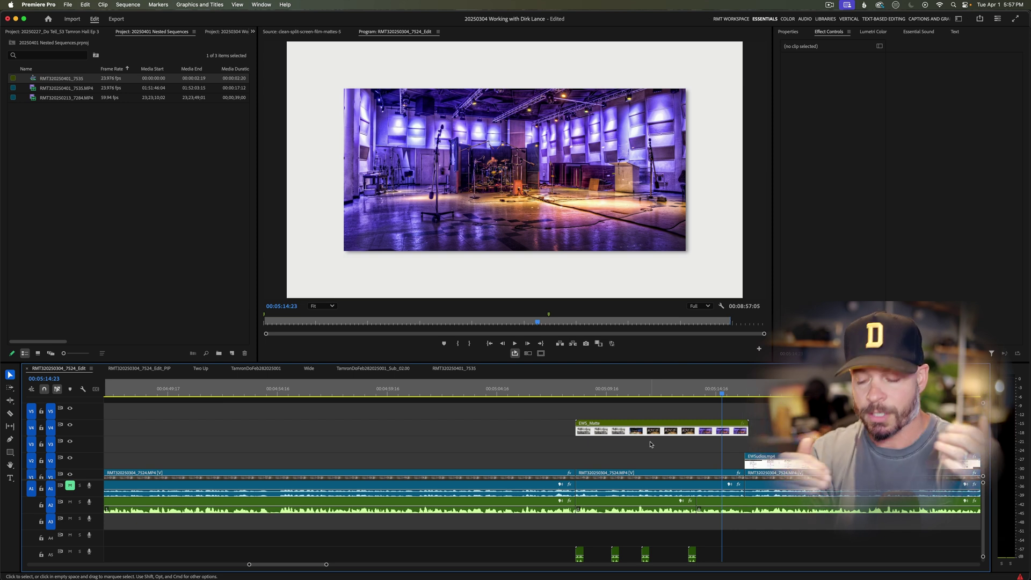
{"action": "key", "text": "backslash"}
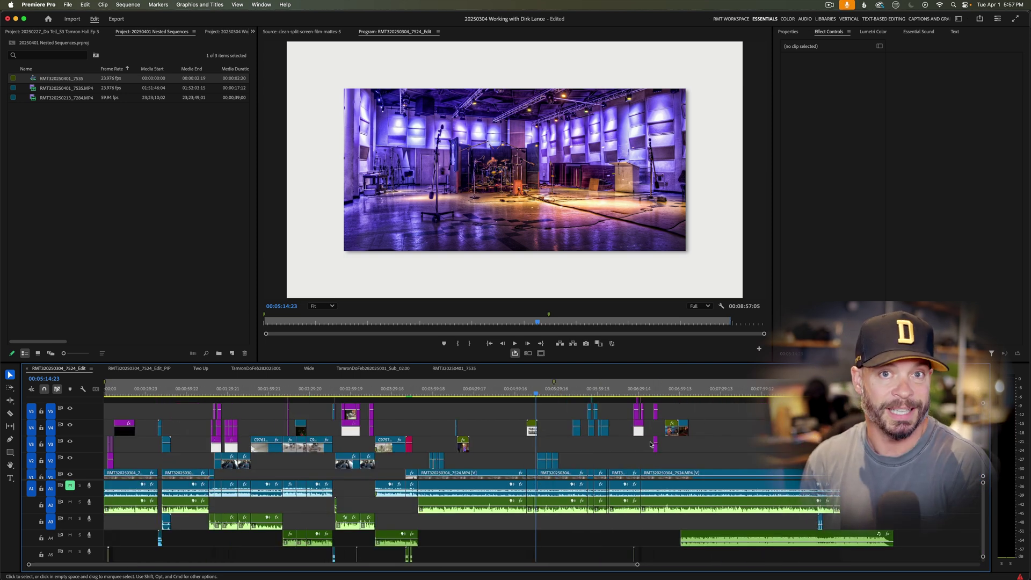
{"action": "key", "text": "backslash"}
{"action": "key", "text": "backslash"}
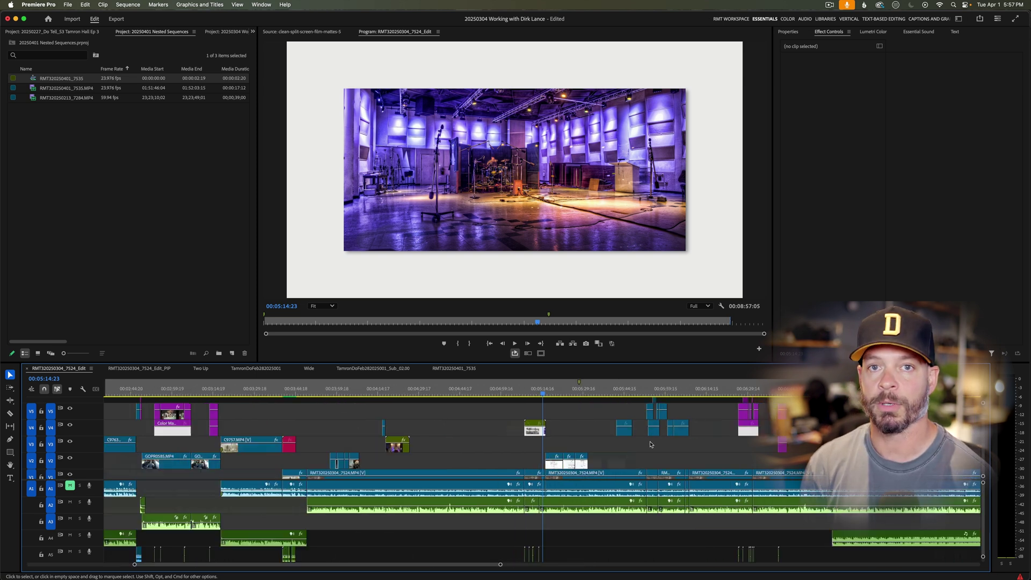
{"action": "left_click", "coordinate": [672, 427]}
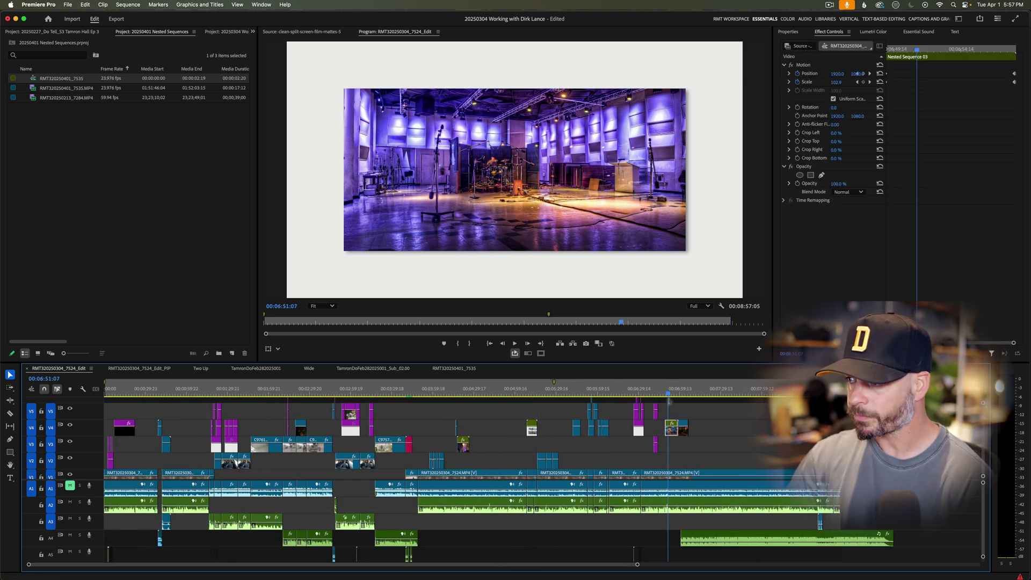
{"action": "left_click", "coordinate": [667, 396]}
{"action": "left_click_drag", "start_coordinate": [668, 397], "coordinate": [672, 398]}
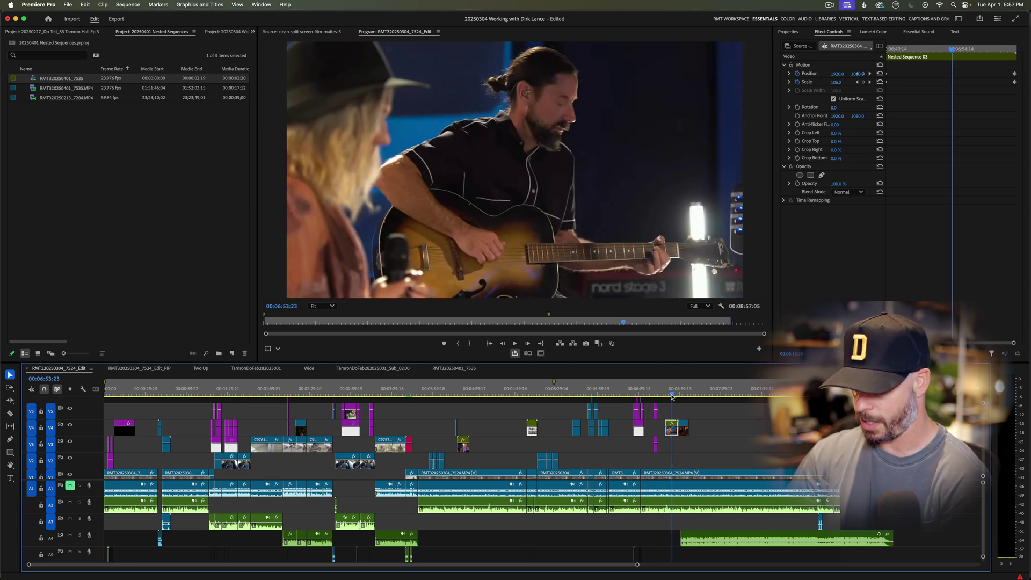
{"action": "key", "text": "equal"}
{"action": "key", "text": "equal"}
{"action": "key", "text": "equal"}
{"action": "key", "text": "equal"}
{"action": "left_click_drag", "start_coordinate": [438, 397], "coordinate": [620, 413]}
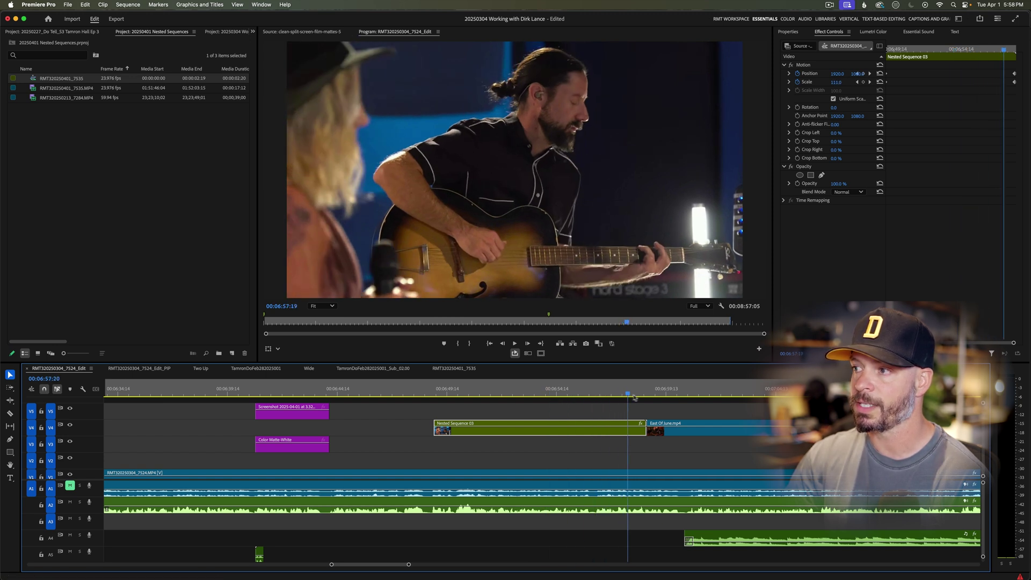
{"action": "double_click", "coordinate": [628, 428]}
{"action": "mouse_move", "coordinate": [145, 392]}
{"action": "left_mouse_down"}
{"action": "mouse_move", "coordinate": [128, 390]}
{"action": "mouse_move", "coordinate": [163, 390]}
{"action": "mouse_move", "coordinate": [139, 388]}
{"action": "left_mouse_up"}
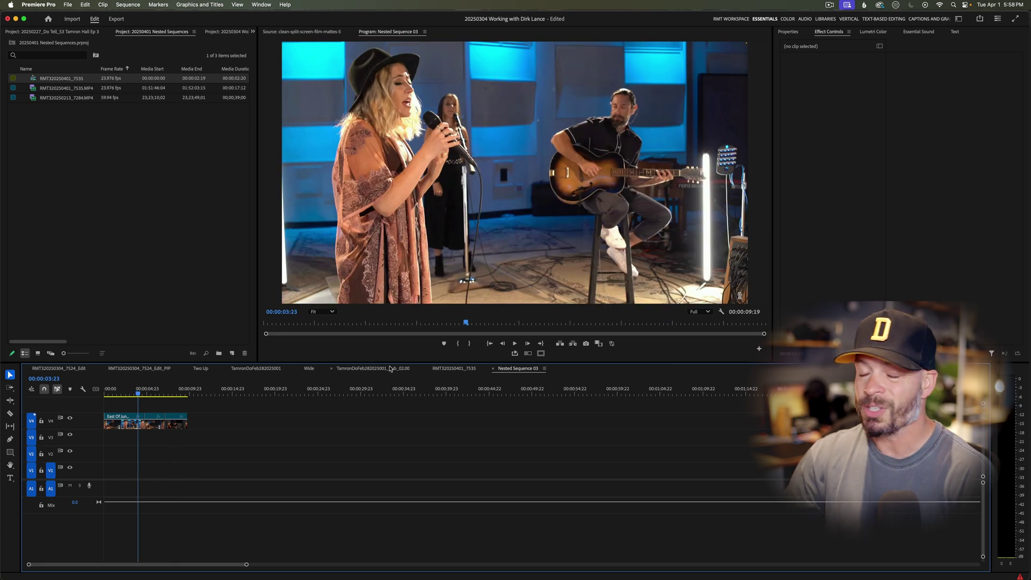
{"action": "left_click", "coordinate": [76, 372]}
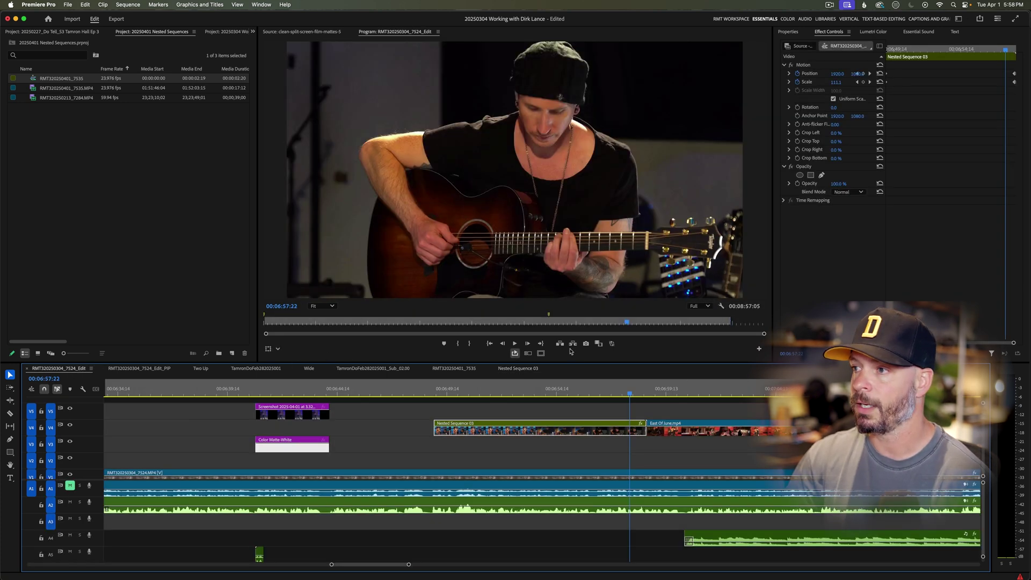
{"action": "left_click", "coordinate": [493, 369]}
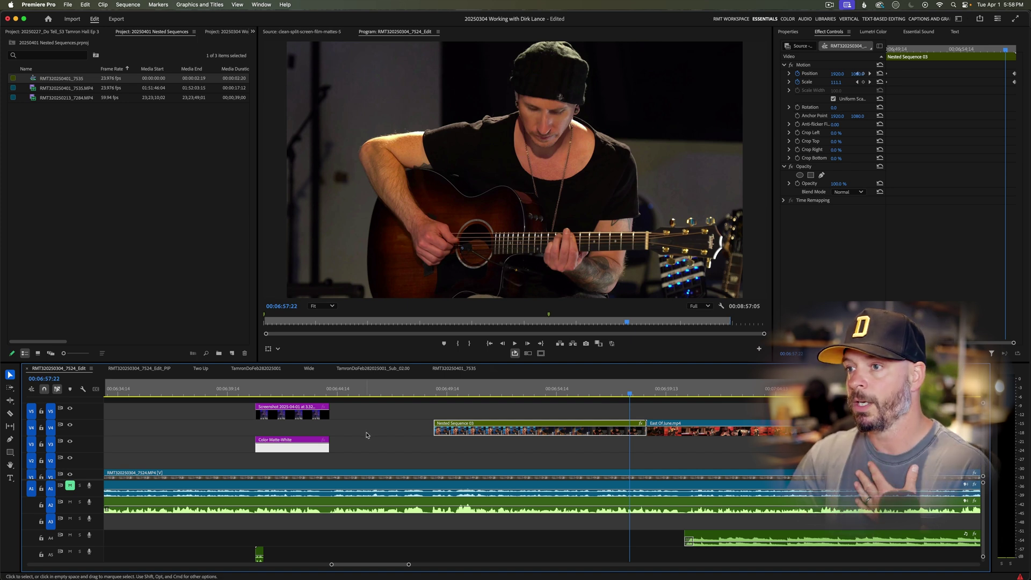
{"action": "key", "text": "minus"}
{"action": "key", "text": "minus"}
{"action": "key", "text": "minus"}
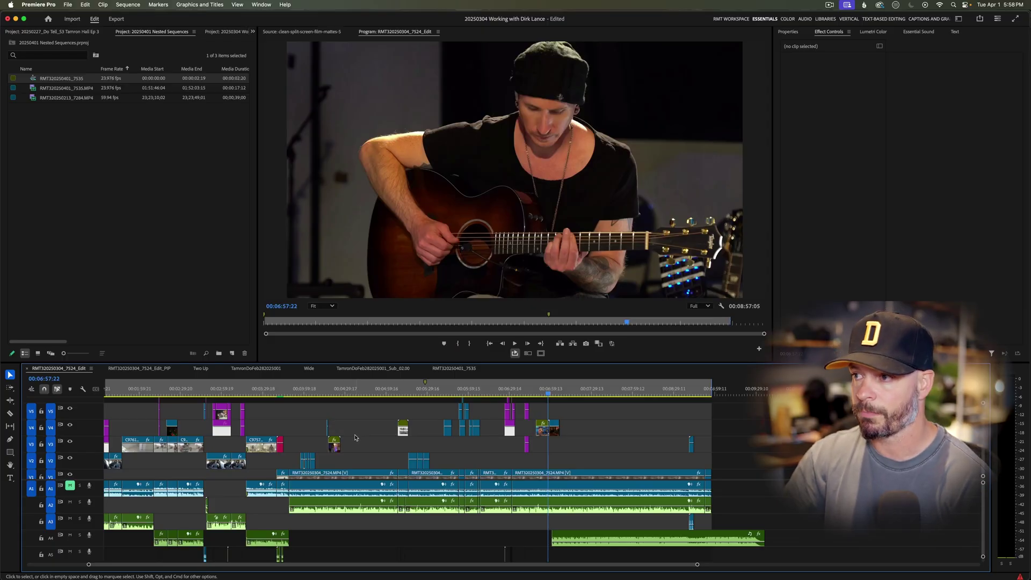
- Switch to the RMT320250401_7535 sequence and preview an early frame
{"action": "left_click", "coordinate": [453, 369]}
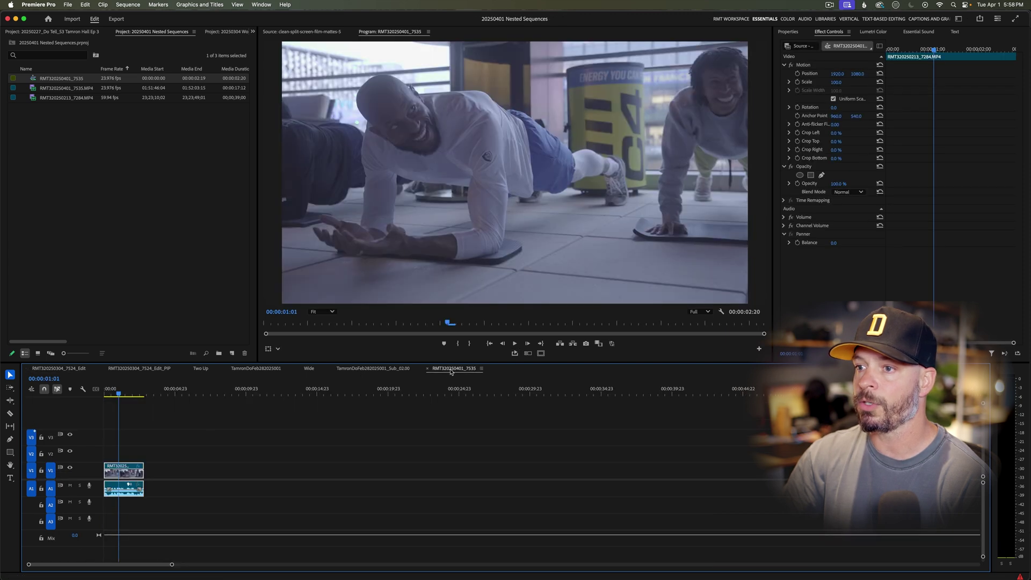
{"action": "left_click", "coordinate": [115, 392]}
{"action": "left_click_drag", "start_coordinate": [115, 392], "coordinate": [116, 394]}
- Reveal the V1 clip's source media, RMT320250213_7284.MP4, in the project, then reselect the clip
{"action": "left_click", "coordinate": [124, 480]}
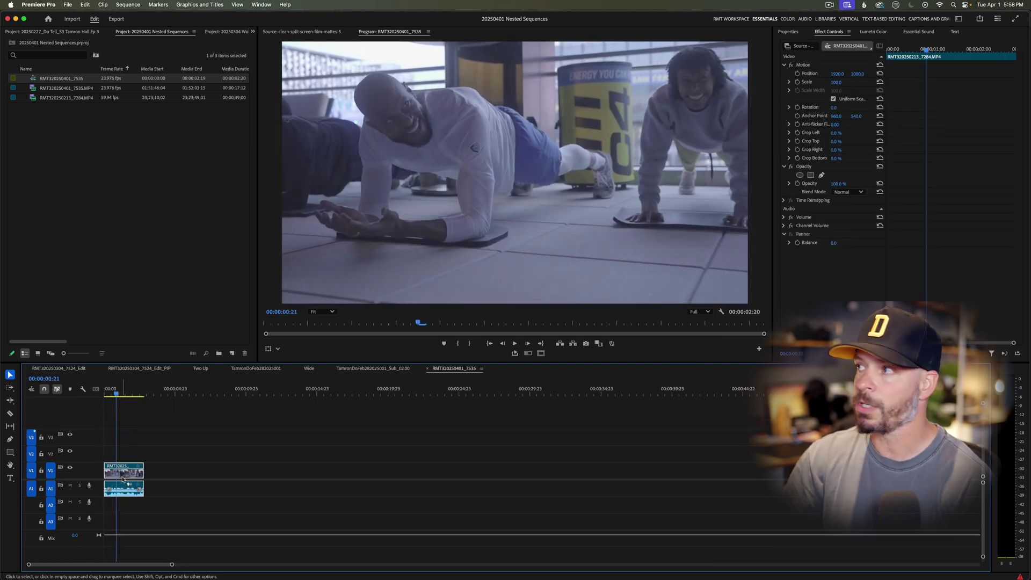
{"action": "right_click", "coordinate": [124, 479]}
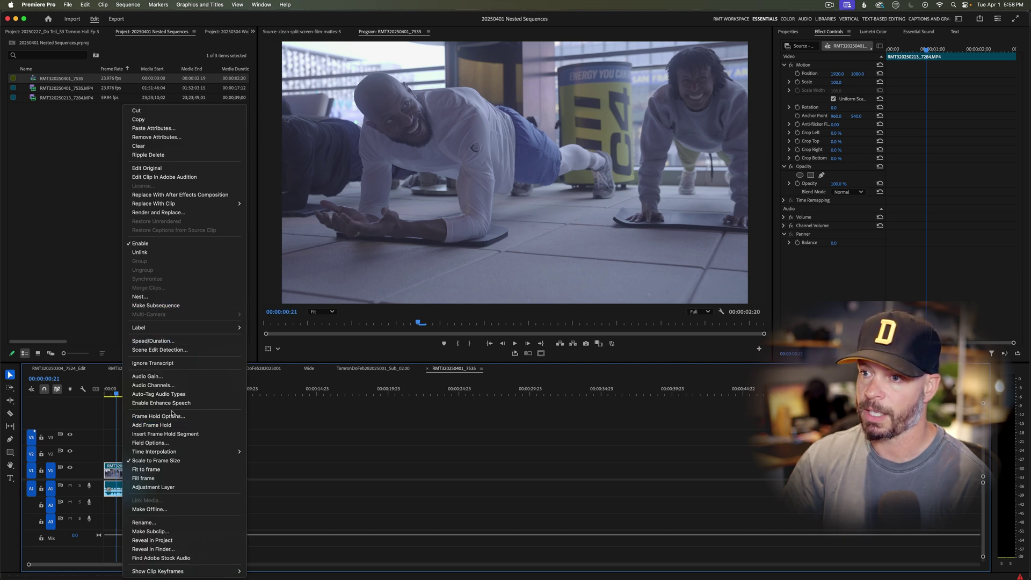
{"action": "left_click", "coordinate": [170, 540]}
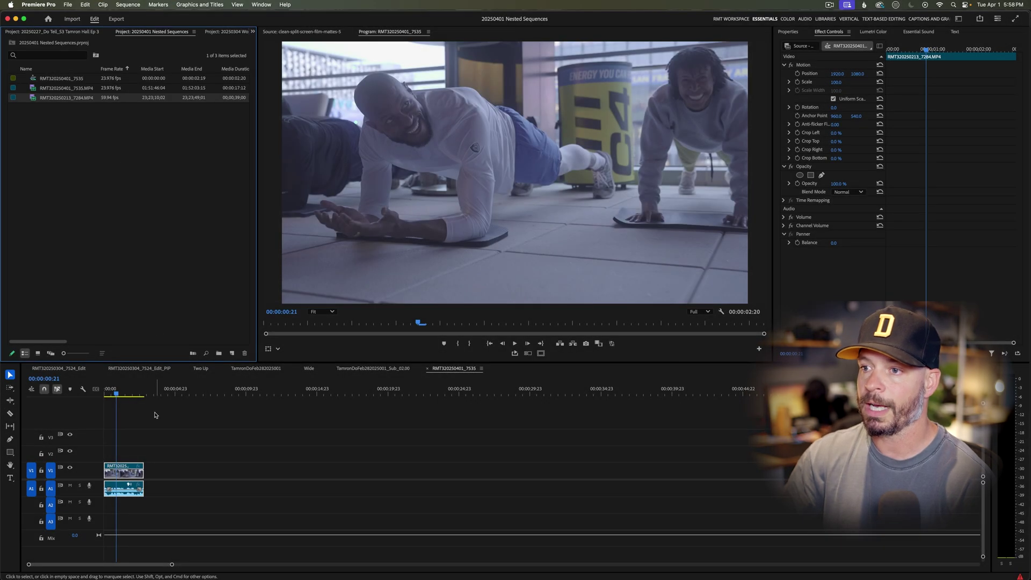
{"action": "left_click", "coordinate": [157, 413]}
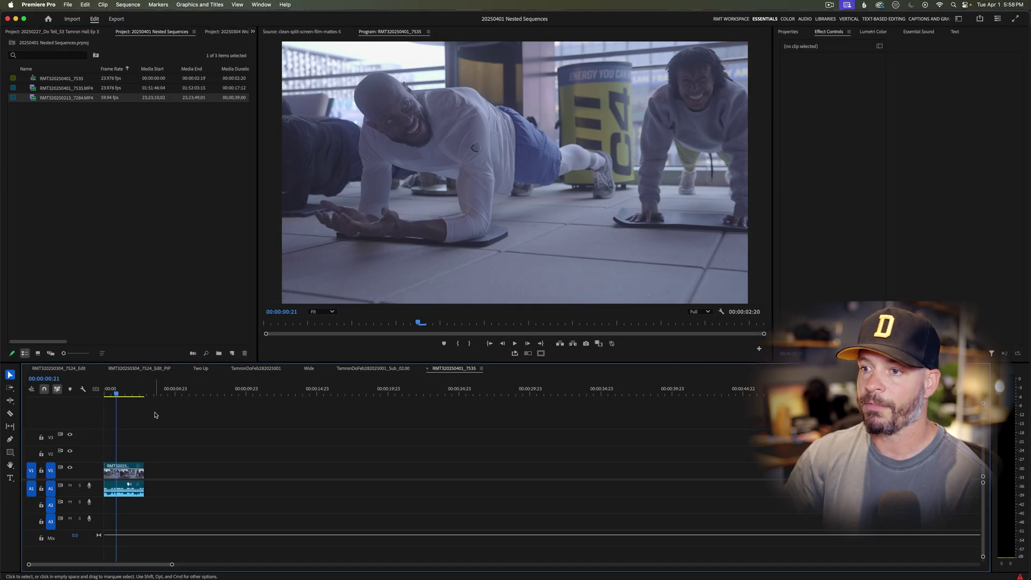
{"action": "left_click", "coordinate": [129, 480]}
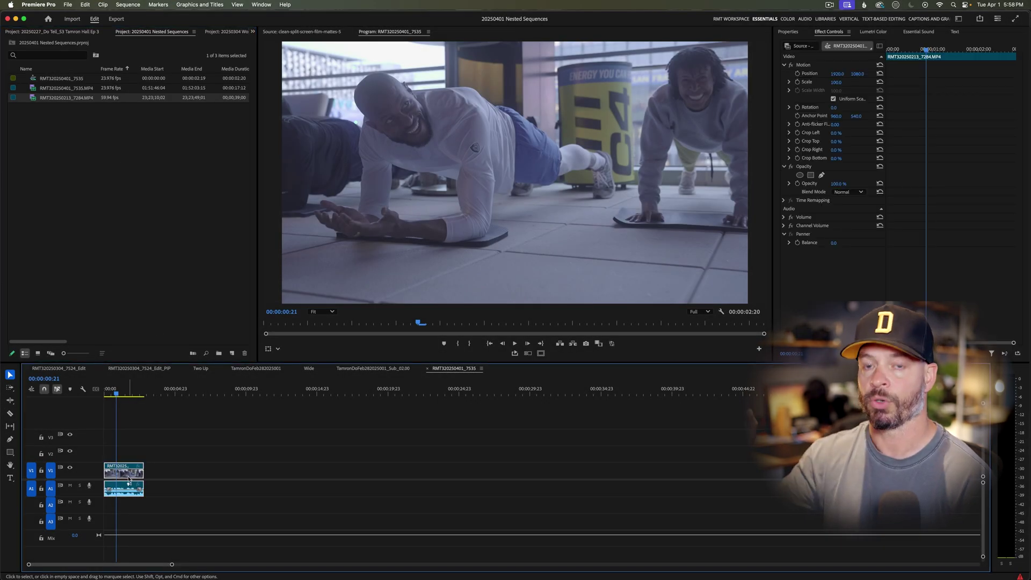
- Set the push-up clip to 50% speed (00:00:05:16) and play it from the start
{"action": "key", "text": "super+r"}
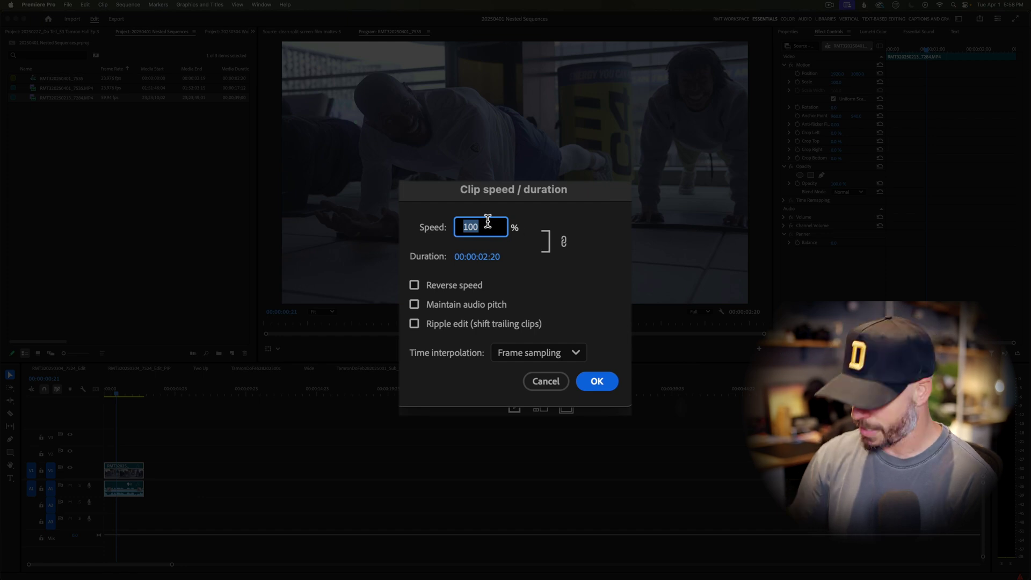
{"action": "type", "text": "50"}
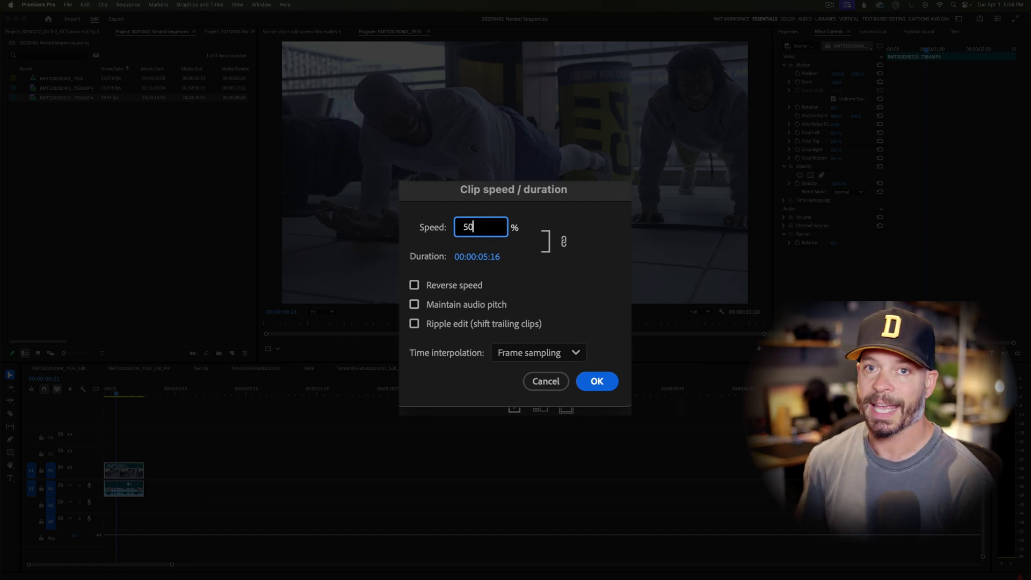
{"action": "key", "text": "Return"}
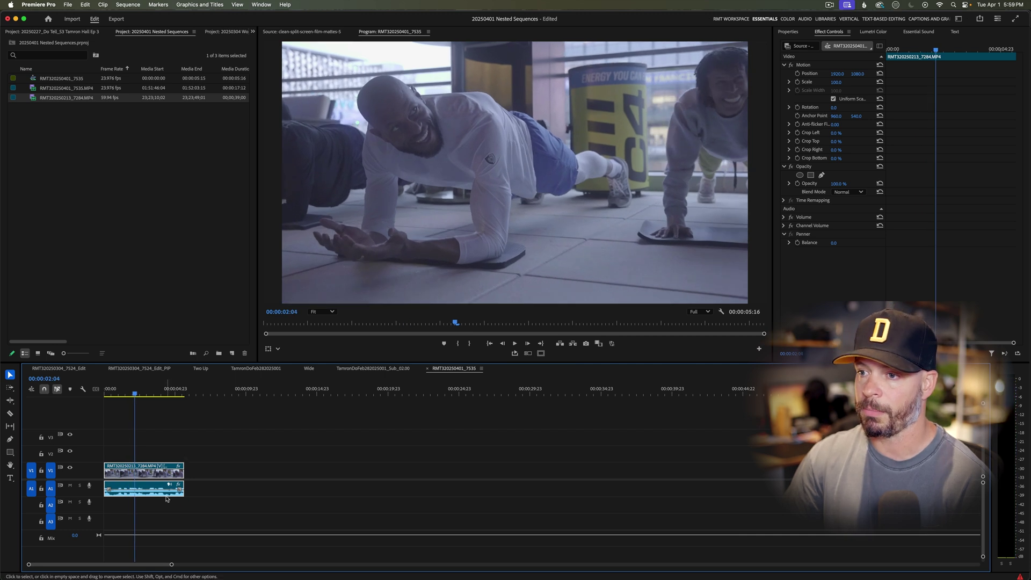
{"action": "key", "text": "space"}
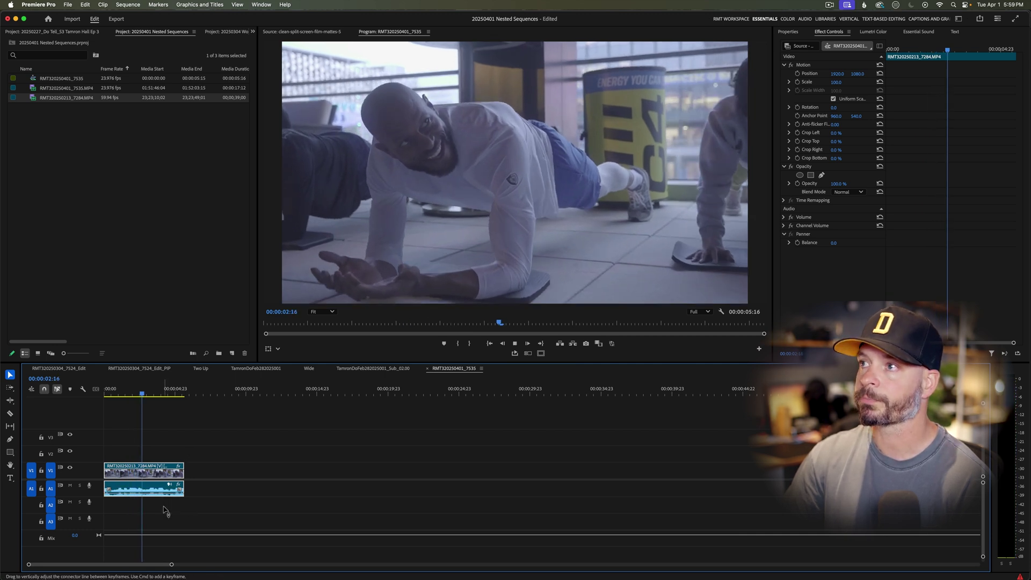
{"action": "key", "text": "Home"}
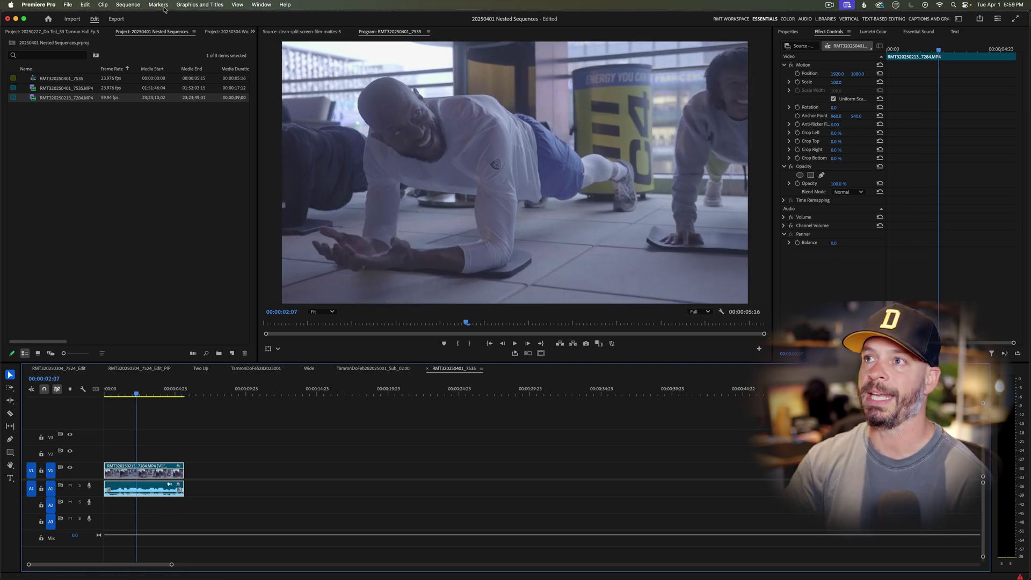
- Show the Effects panel and apply Warp Stabilizer to the slowed clip, which triggers the speed-conflict error
{"action": "left_click", "coordinate": [253, 32]}
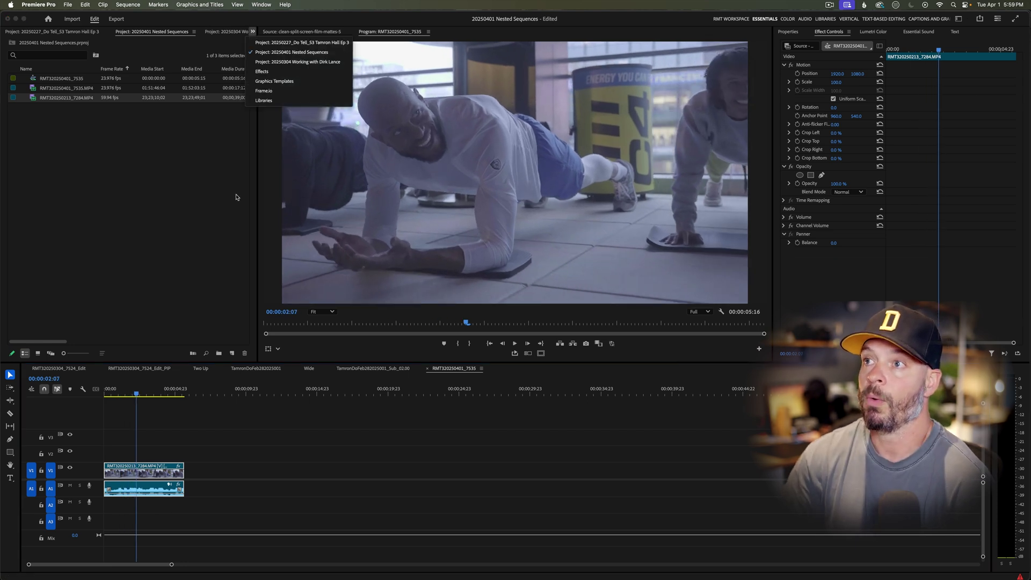
{"action": "left_click", "coordinate": [259, 71]}
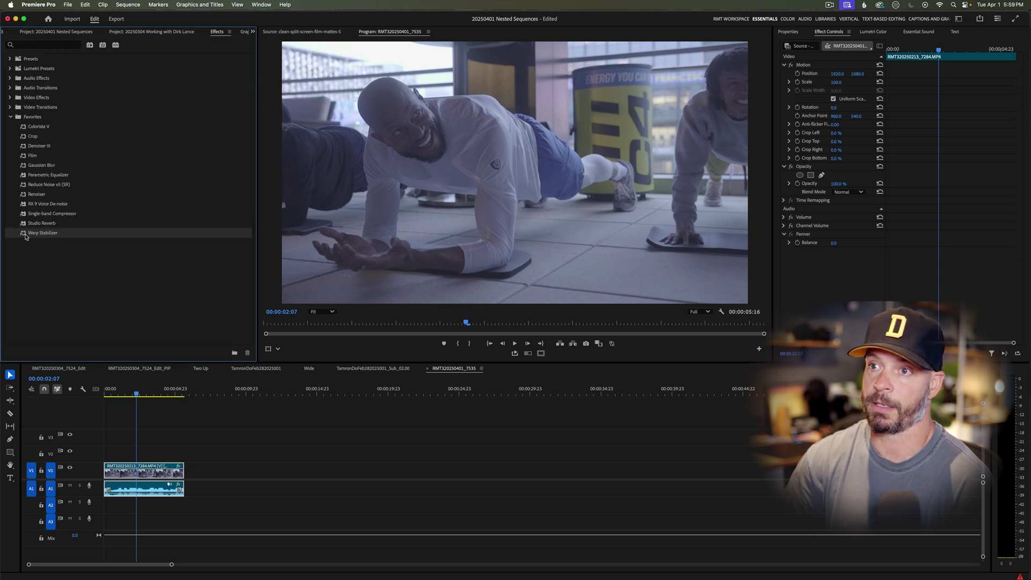
{"action": "left_click_drag", "start_coordinate": [106, 390], "coordinate": [144, 470]}
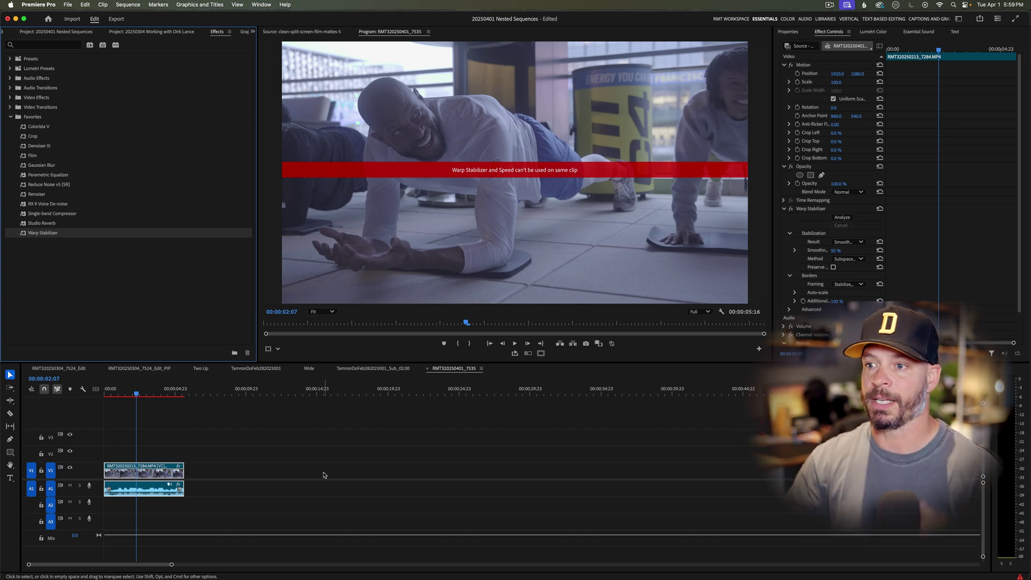
{"action": "left_click", "coordinate": [283, 451]}
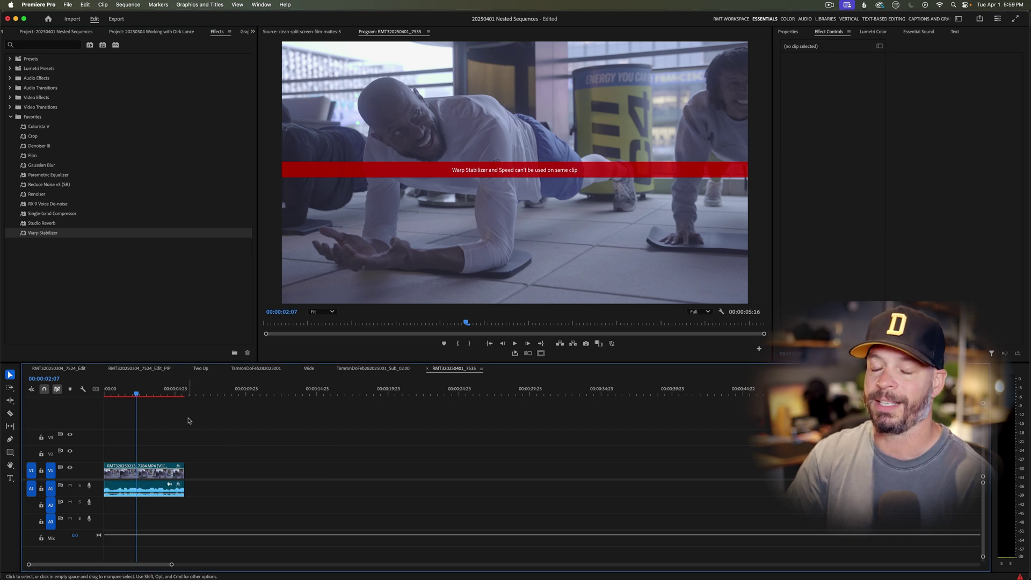
{"action": "left_click", "coordinate": [144, 473]}
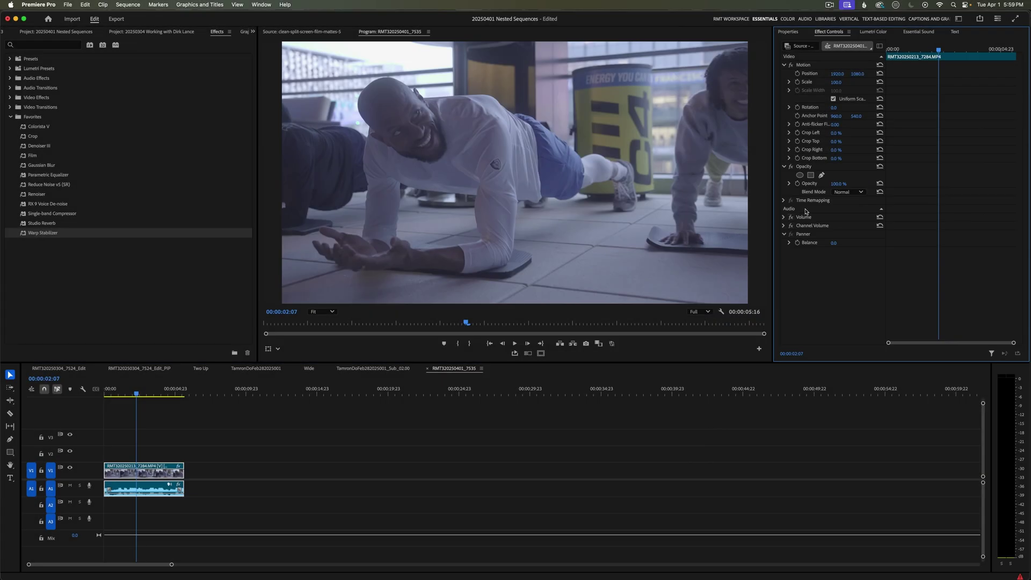
- Nest the slowed push-up clip as 'Slow Mo Clip' and drop Warp Stabilizer onto it
{"action": "right_click", "coordinate": [165, 475]}
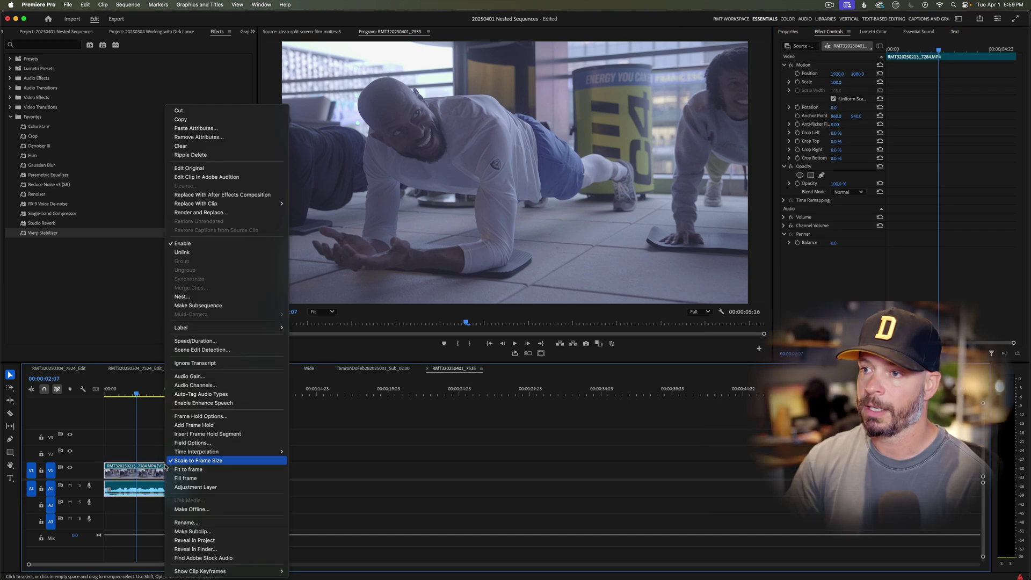
{"action": "left_click", "coordinate": [191, 296]}
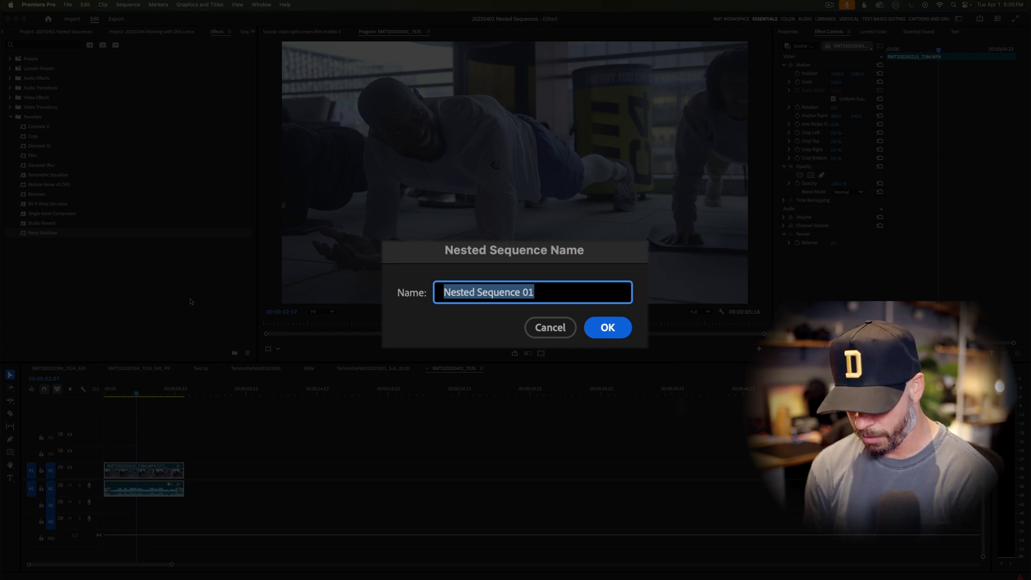
{"action": "type", "text": "Slow Mo Clip"}
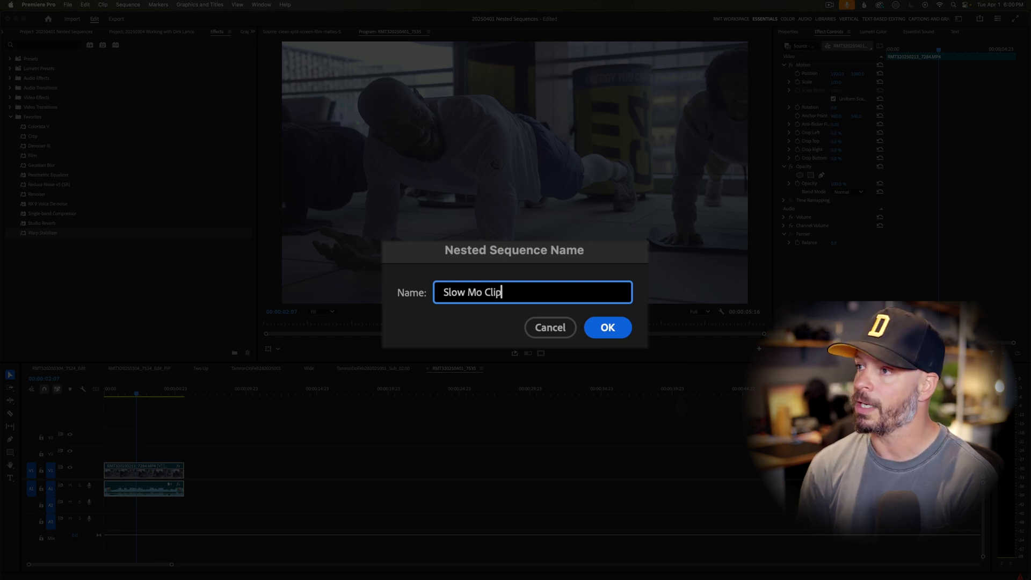
{"action": "key", "text": "Return"}
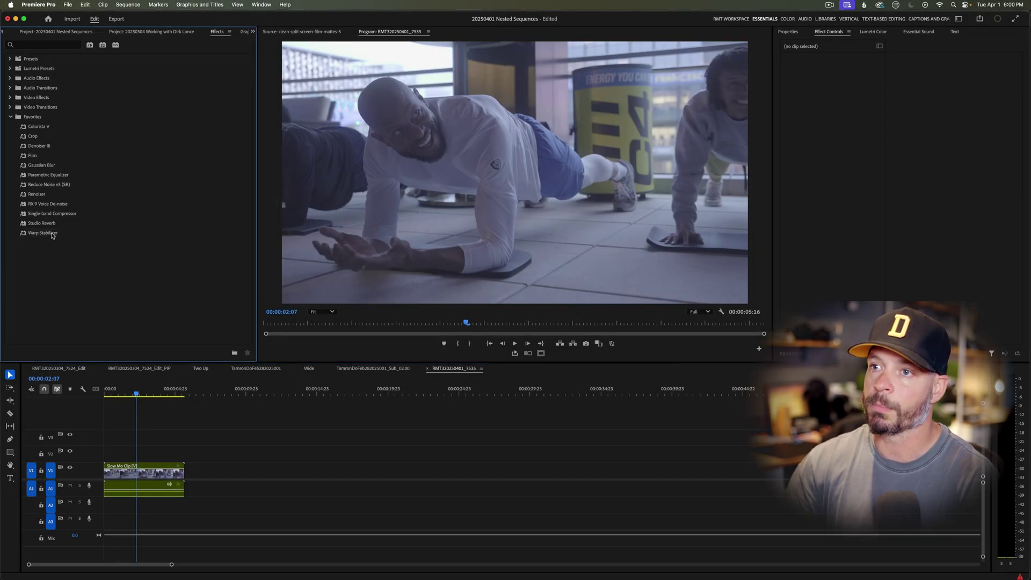
{"action": "left_click_drag", "start_coordinate": [54, 233], "coordinate": [146, 467]}
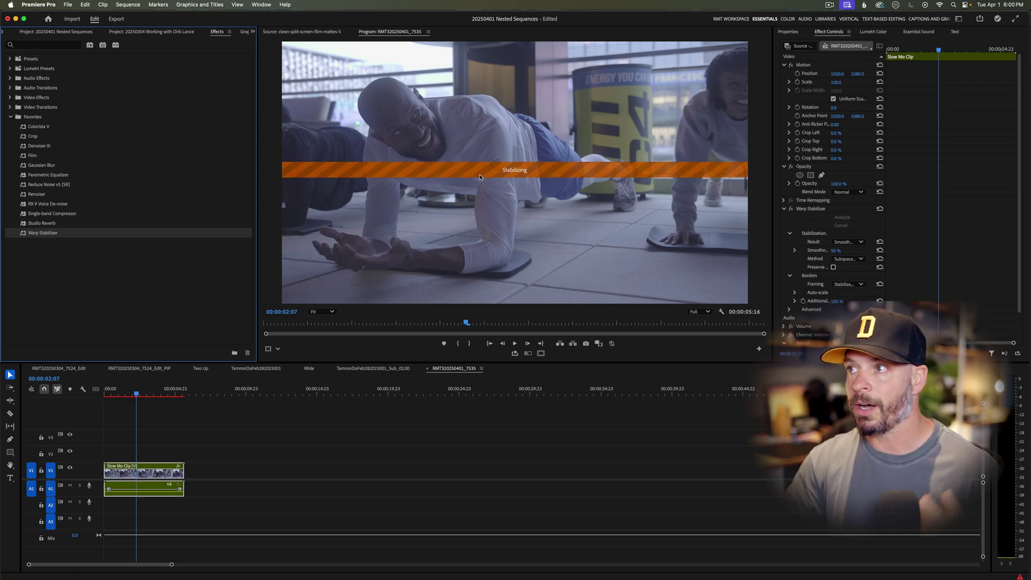
- Play back the stabilized Slow Mo Clip
{"action": "key", "text": "space"}
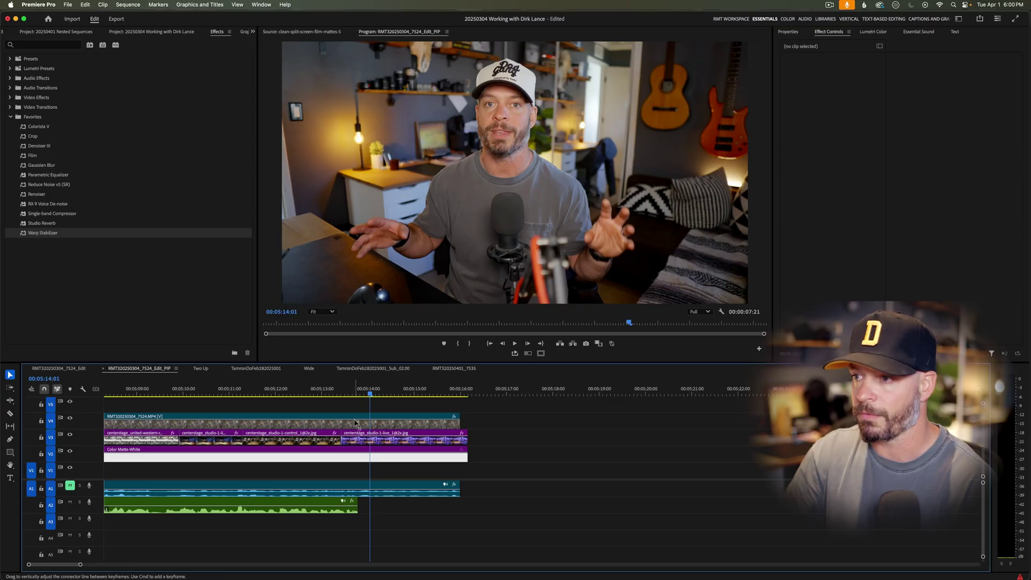
- Scale the V4 talking-head clip to 25 and move it to the lower right, Position X about 3099
{"action": "left_click", "coordinate": [282, 490]}
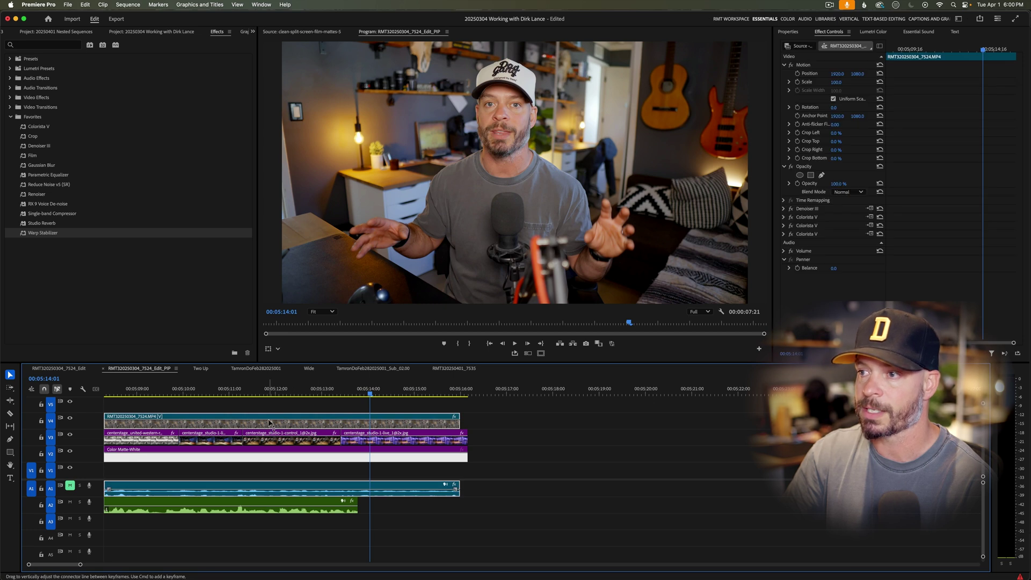
{"action": "left_click_drag", "start_coordinate": [835, 82], "coordinate": [795, 82]}
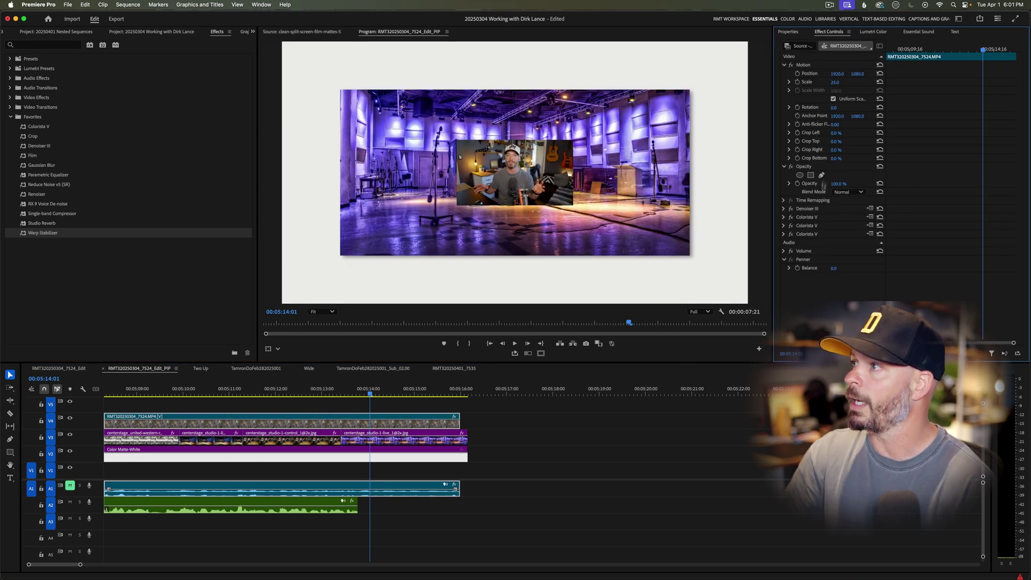
{"action": "left_click_drag", "start_coordinate": [837, 74], "coordinate": [897, 73]}
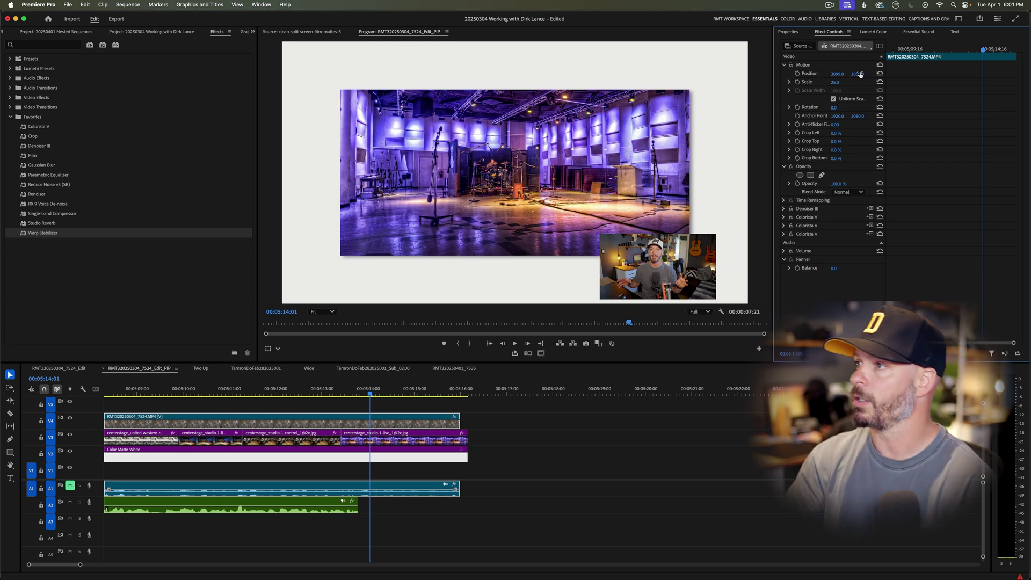
- Crop the picture-in-picture with a feathered ellipse mask around the presenter and raise Scale to 39
{"action": "left_click", "coordinate": [800, 175]}
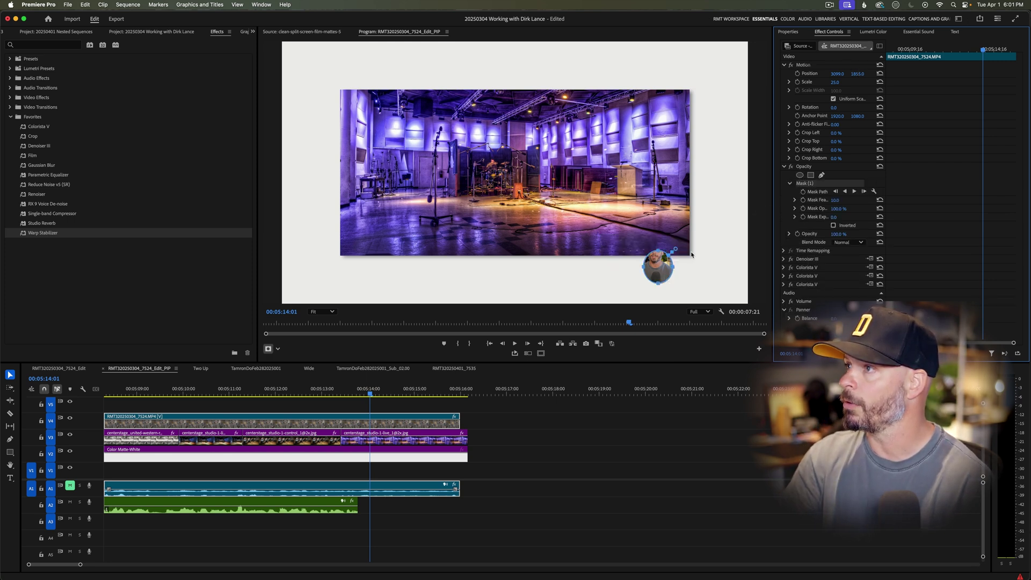
{"action": "left_click_drag", "start_coordinate": [660, 286], "coordinate": [655, 322]}
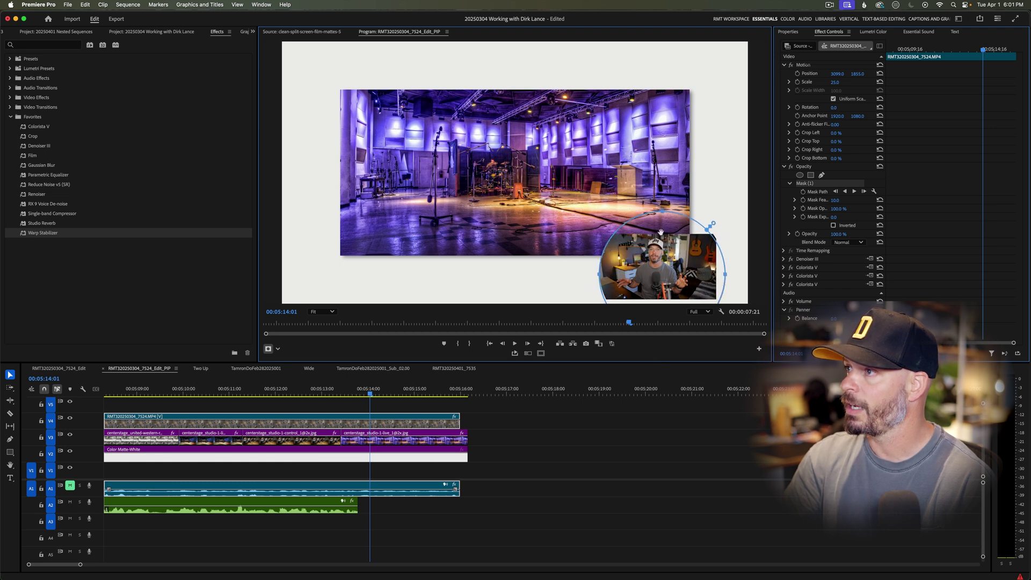
{"action": "left_click_drag", "start_coordinate": [663, 214], "coordinate": [654, 247]}
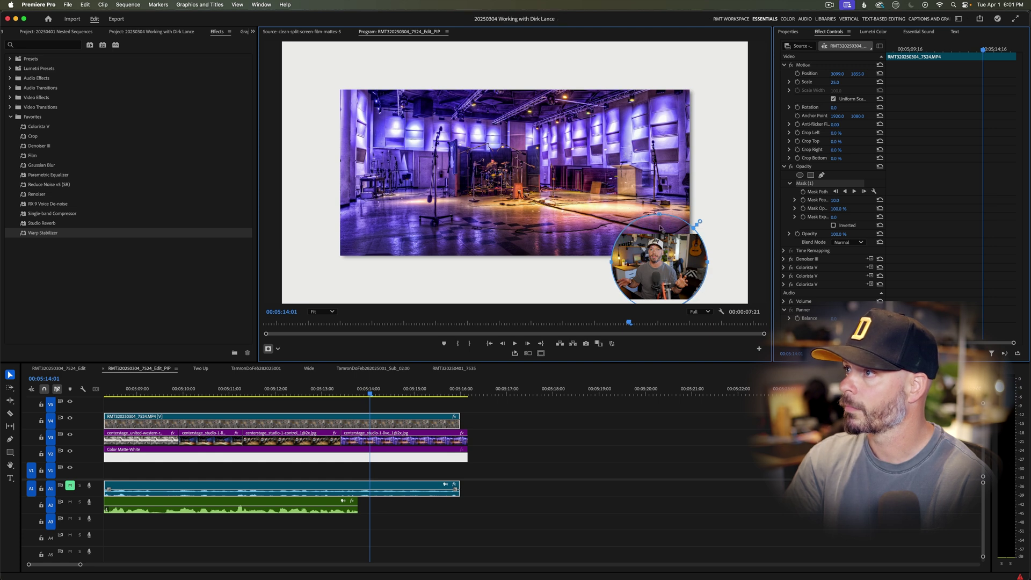
{"action": "left_click_drag", "start_coordinate": [698, 222], "coordinate": [687, 237]}
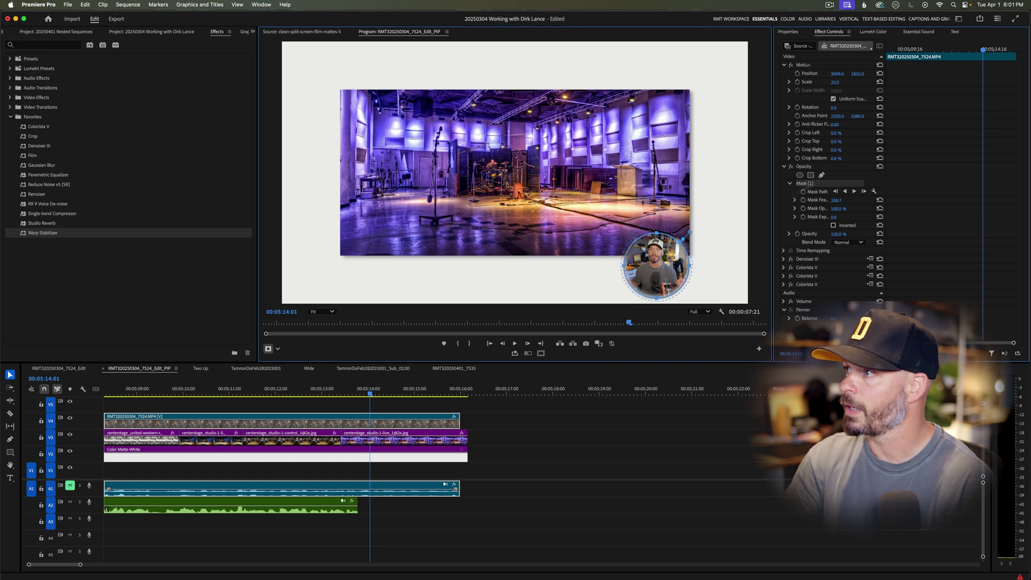
{"action": "mouse_move", "coordinate": [837, 82]}
{"action": "left_mouse_down"}
{"action": "mouse_move", "coordinate": [853, 74]}
{"action": "mouse_move", "coordinate": [841, 75]}
{"action": "left_mouse_up"}
{"action": "left_click", "coordinate": [541, 455]}
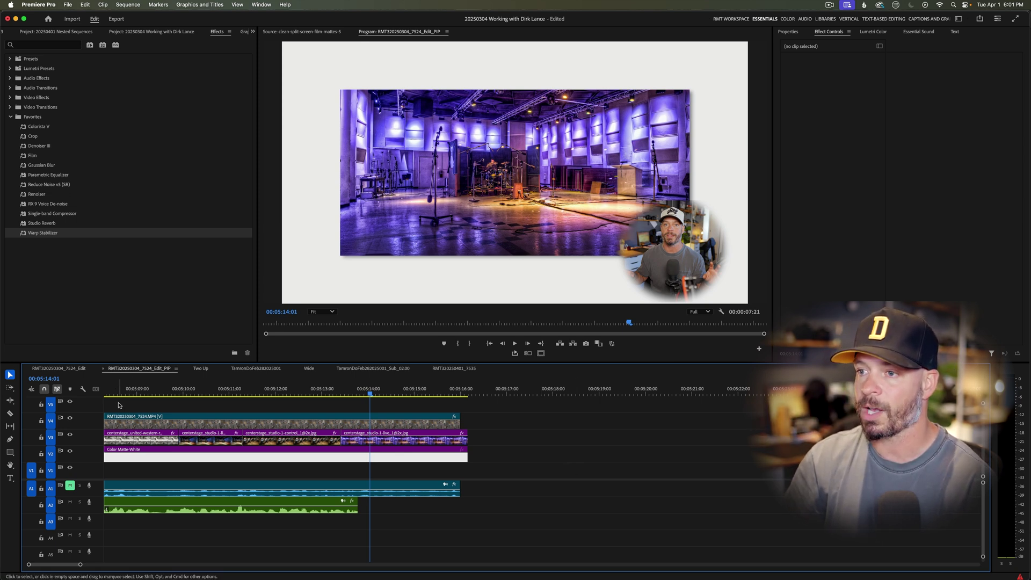
- Select the stacked clips, extend the A2 audio to match, and nest them as 'PIP'
{"action": "left_click_drag", "start_coordinate": [119, 406], "coordinate": [454, 520]}
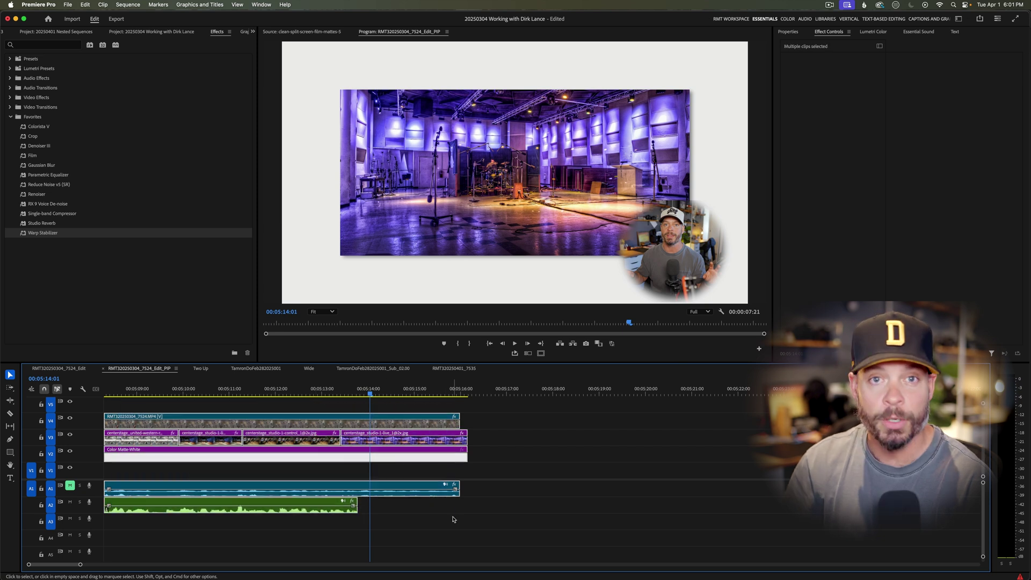
{"action": "left_click_drag", "start_coordinate": [358, 513], "coordinate": [468, 513]}
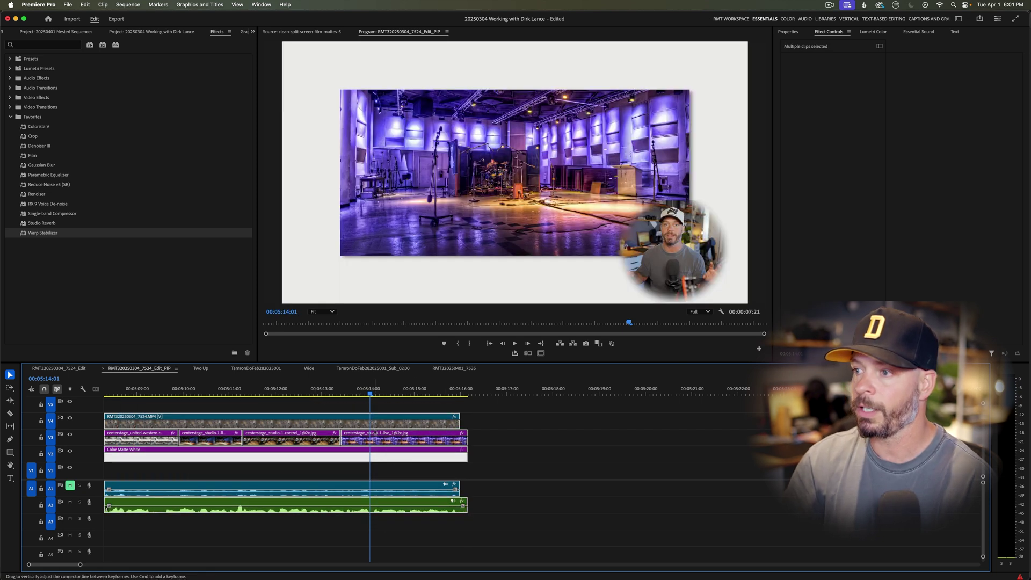
{"action": "right_click", "coordinate": [377, 488]}
{"action": "left_click", "coordinate": [400, 310]}
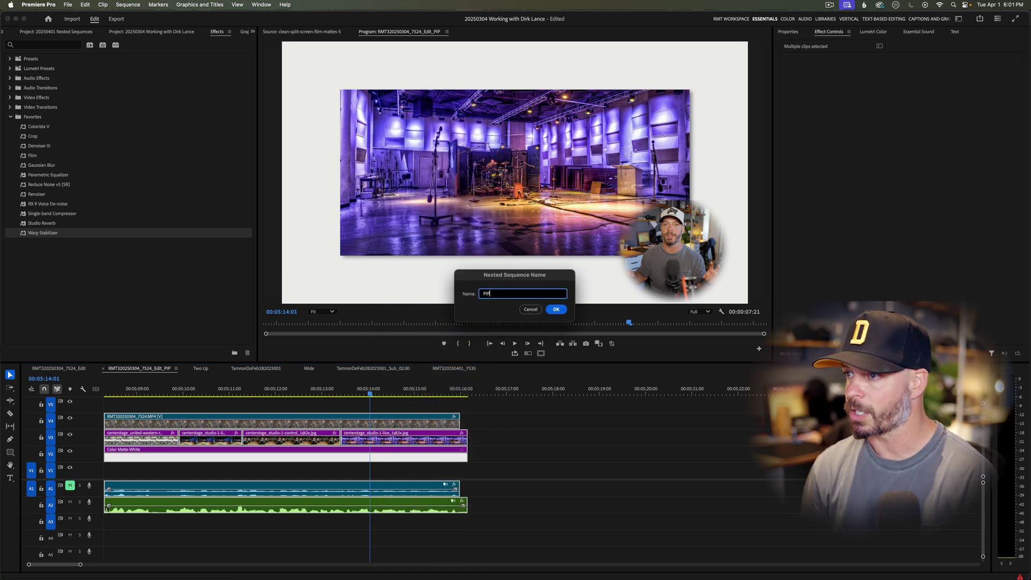
{"action": "left_click", "coordinate": [557, 311]}
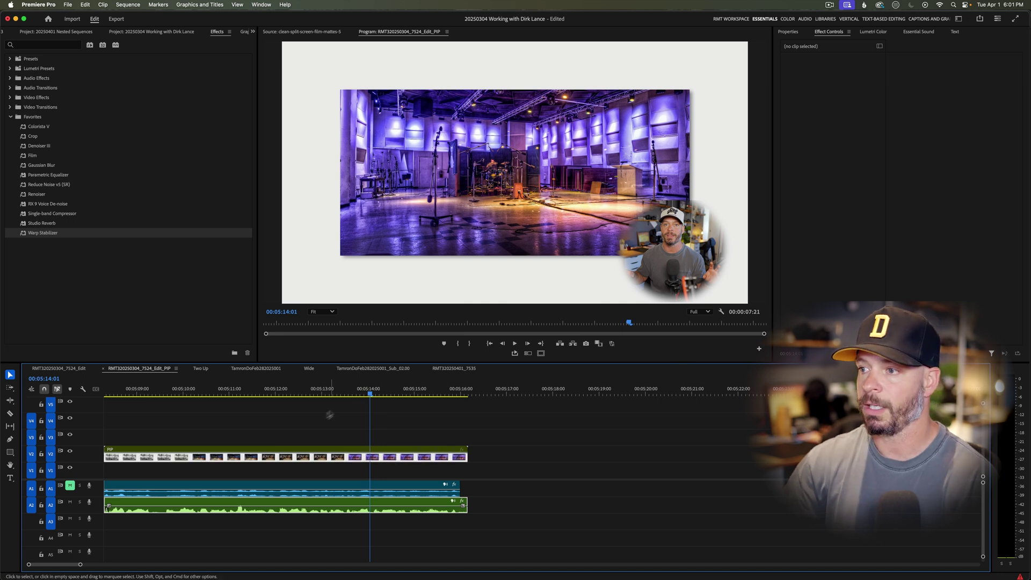
- Preview the nested PIP clip, then switch to the TamronDoFeb282025001_Sub_02.00 sequence
{"action": "left_click", "coordinate": [297, 461]}
{"action": "mouse_move", "coordinate": [288, 392]}
{"action": "left_mouse_down"}
{"action": "mouse_move", "coordinate": [241, 393]}
{"action": "mouse_move", "coordinate": [346, 395]}
{"action": "mouse_move", "coordinate": [274, 396]}
{"action": "left_mouse_up"}
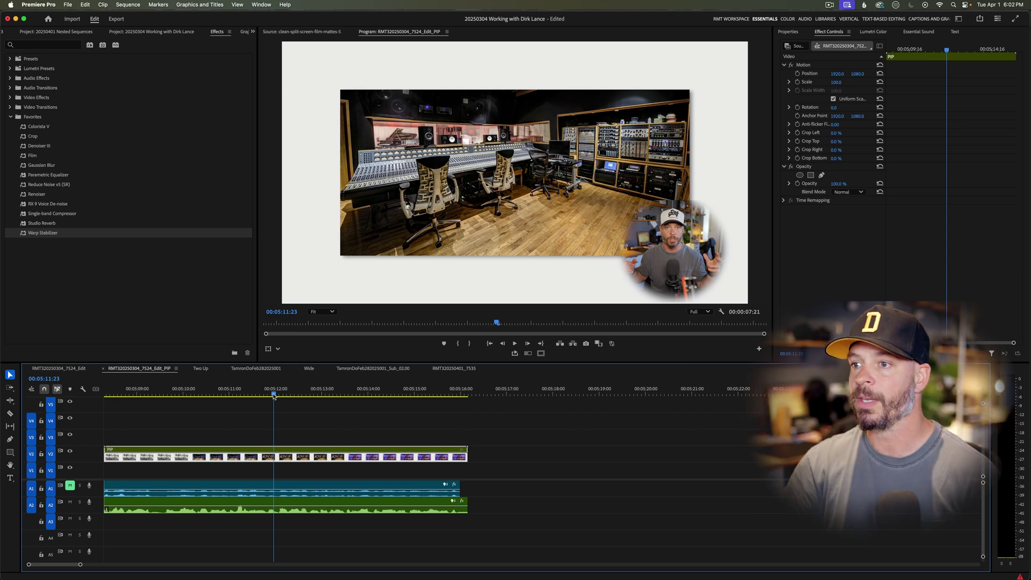
{"action": "left_click", "coordinate": [365, 369]}
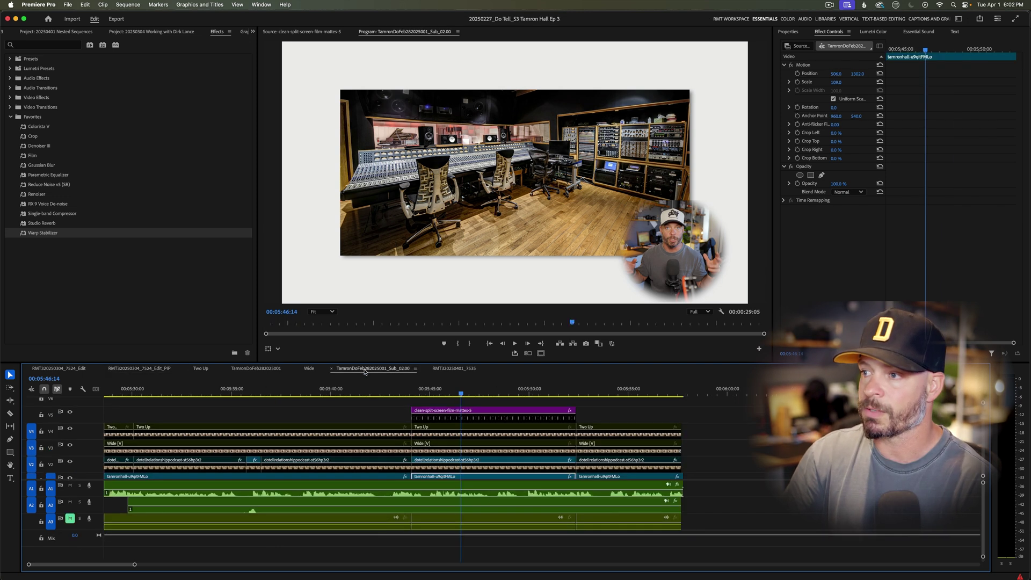
- From TamronDoFeb282025001, open Two Up and inspect its V5 camera and purple matte clips
{"action": "left_click", "coordinate": [256, 369]}
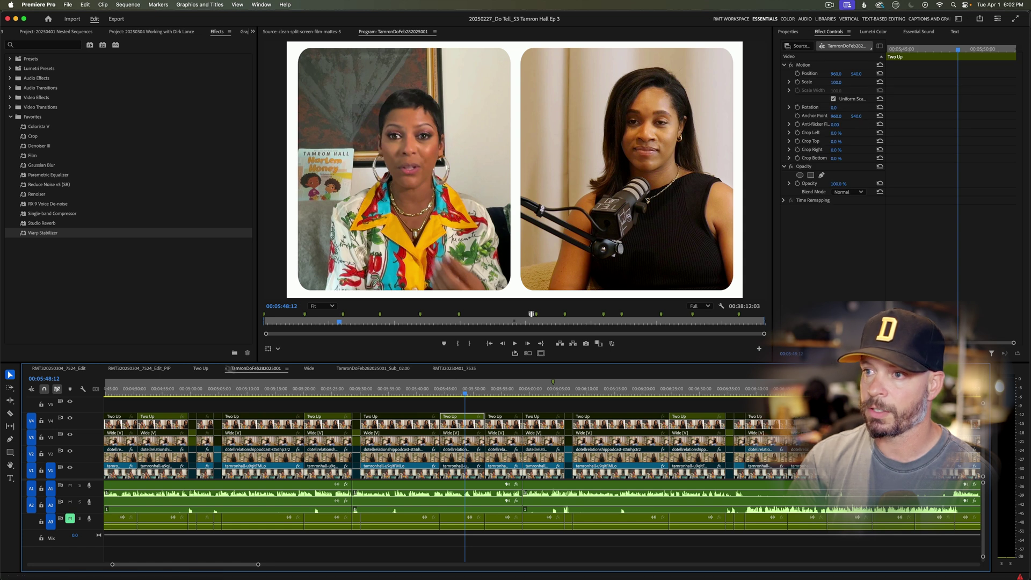
{"action": "left_click", "coordinate": [202, 369]}
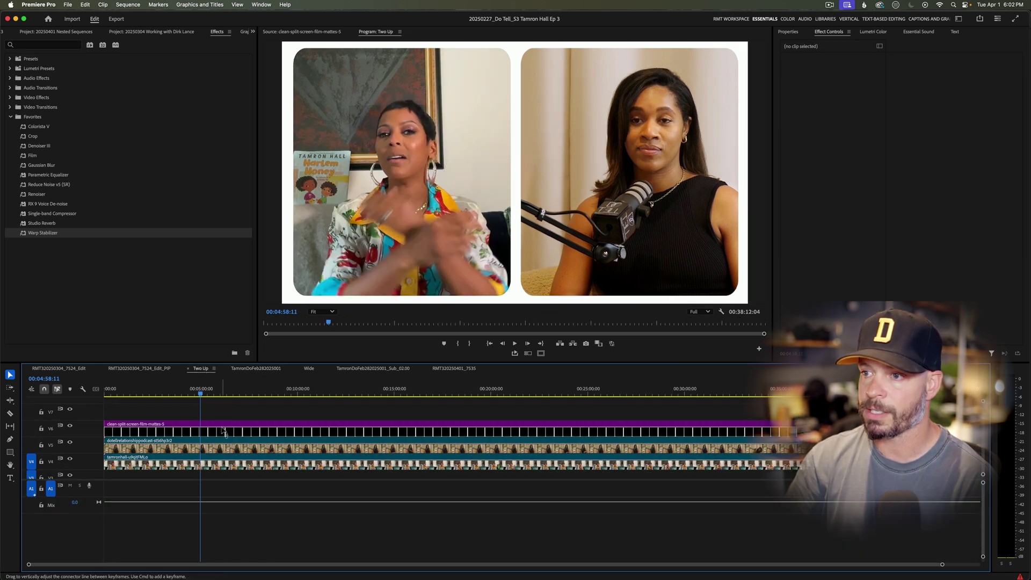
{"action": "left_click", "coordinate": [224, 449]}
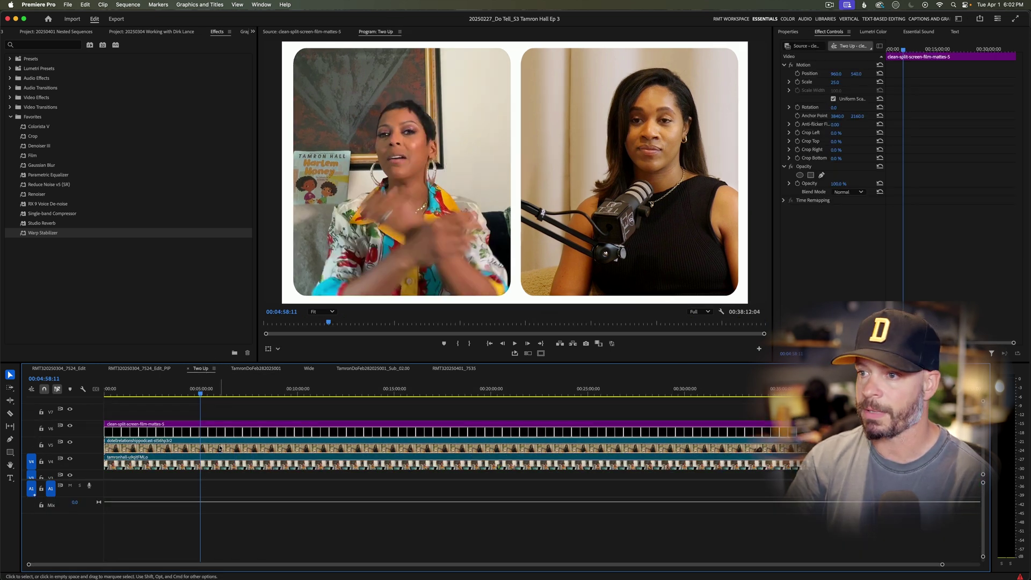
{"action": "left_click", "coordinate": [225, 449]}
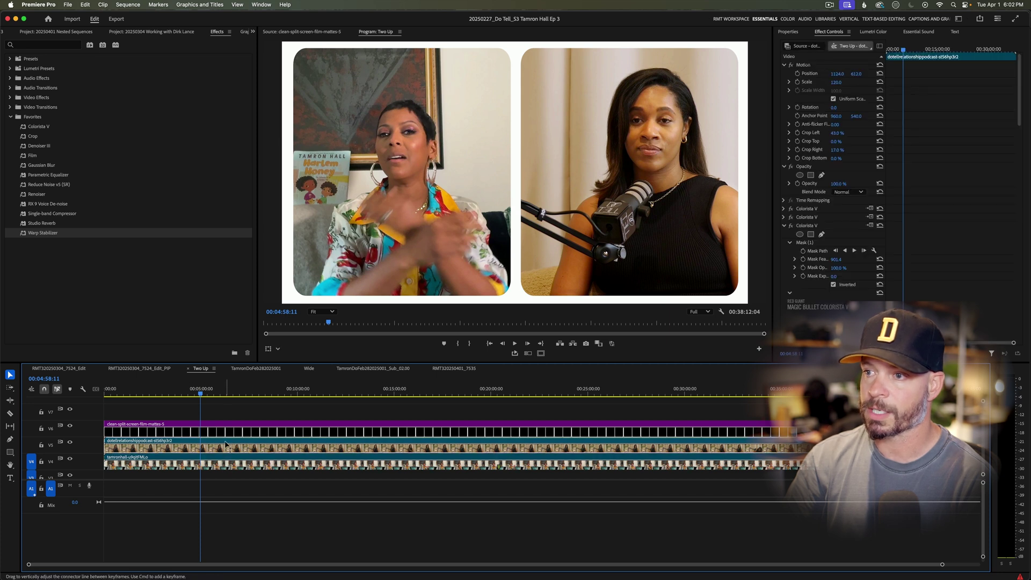
{"action": "left_click", "coordinate": [226, 434]}
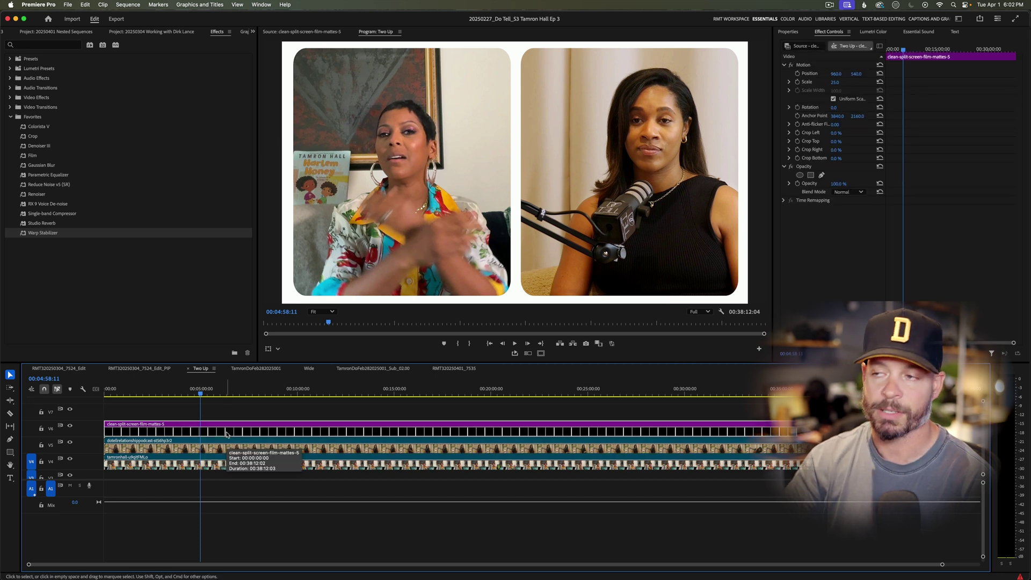
- Scrub TamronDoFeb282025001 to a two-up moment, revisit Two Up, and view the whole sequence
{"action": "left_click", "coordinate": [263, 368]}
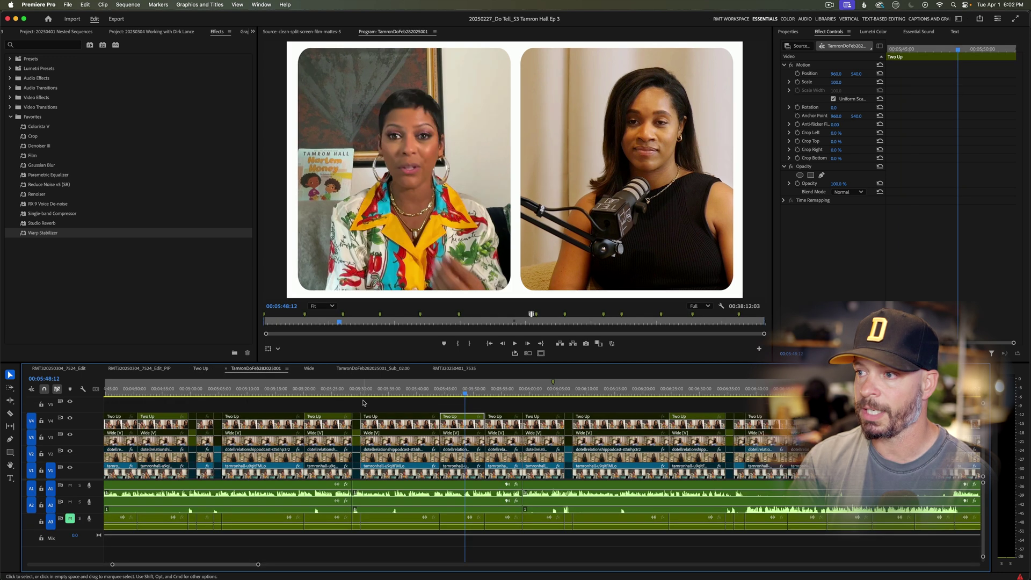
{"action": "key", "text": "Up"}
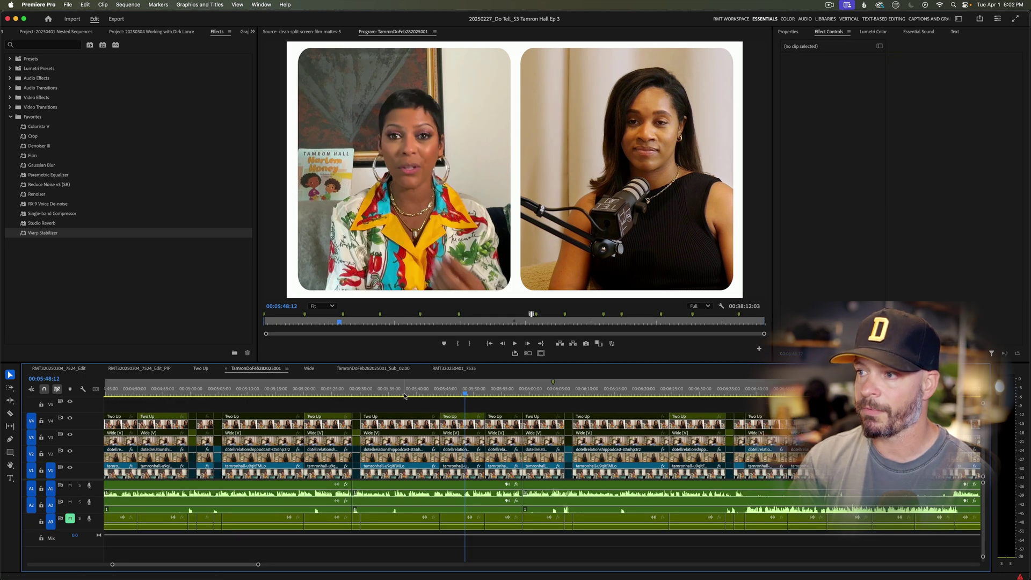
{"action": "left_click_drag", "start_coordinate": [453, 399], "coordinate": [325, 392]}
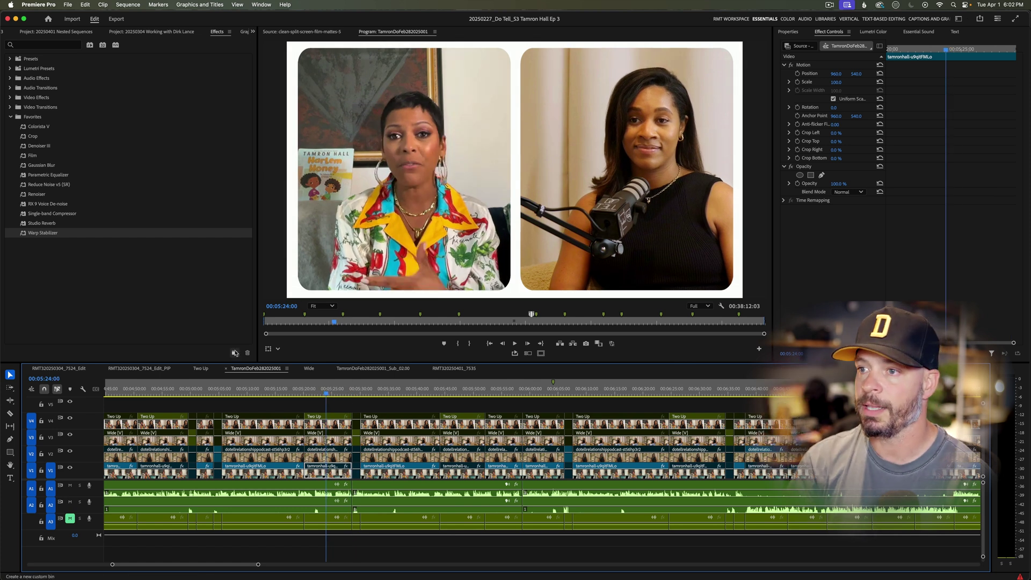
{"action": "left_click", "coordinate": [200, 369]}
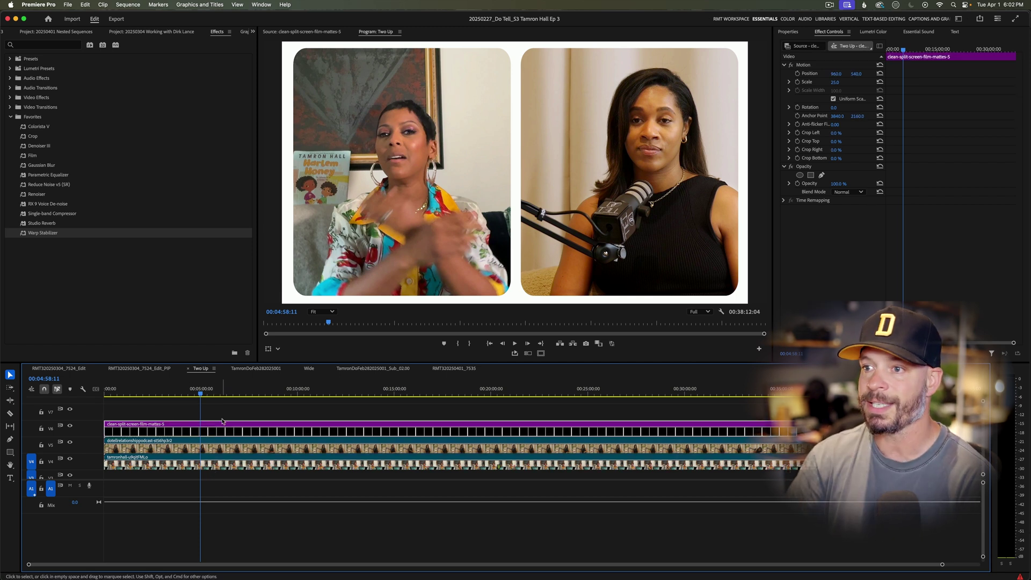
{"action": "left_click", "coordinate": [245, 370]}
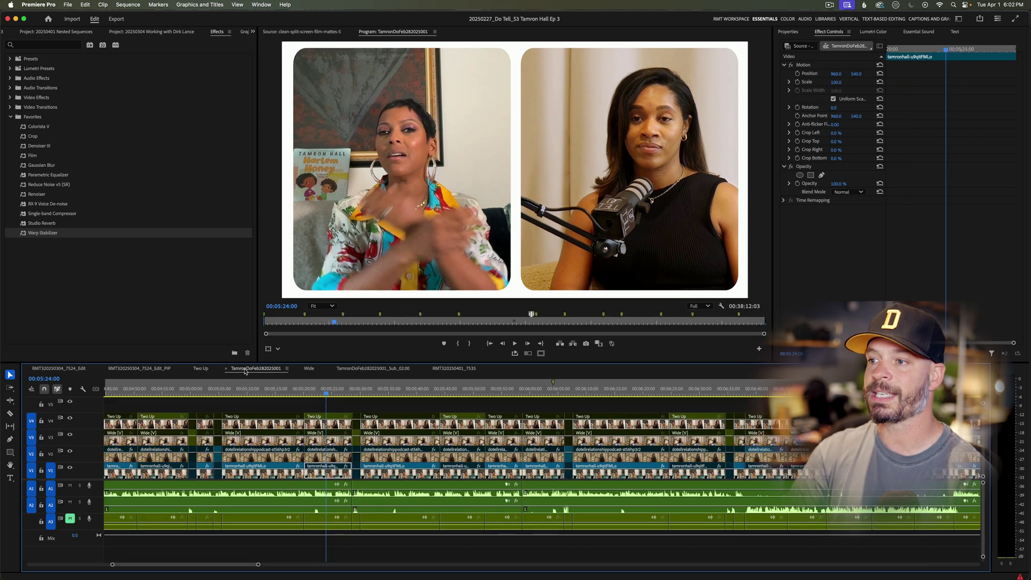
{"action": "key", "text": "backslash"}
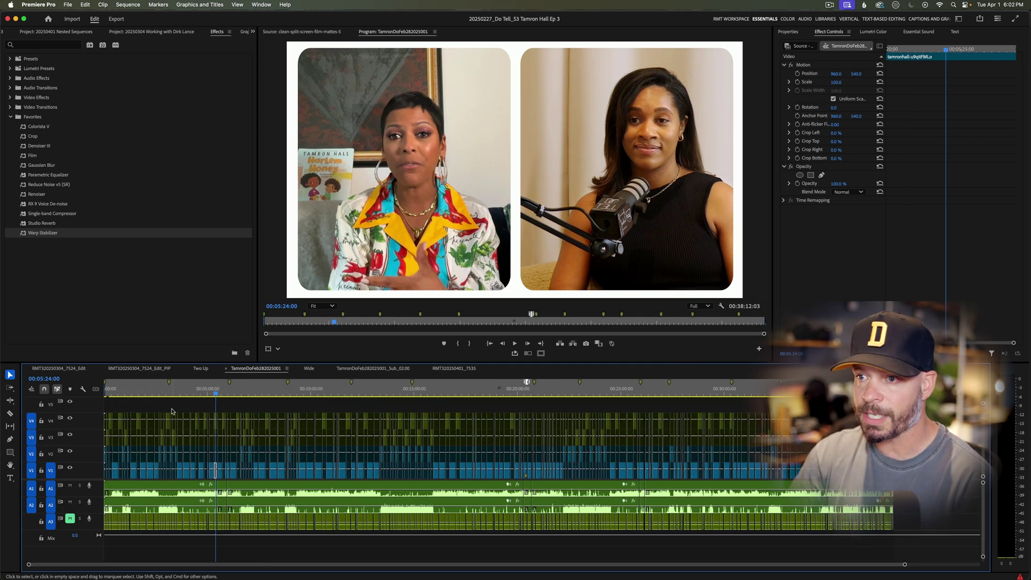
{"action": "left_click", "coordinate": [137, 404]}
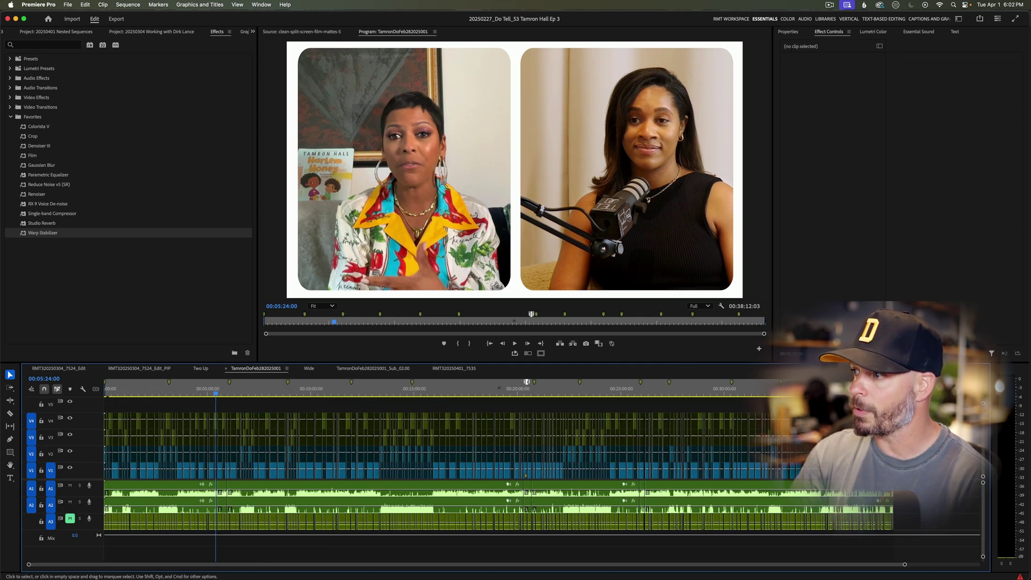
{"action": "left_click_drag", "start_coordinate": [785, 430], "coordinate": [99, 404]}
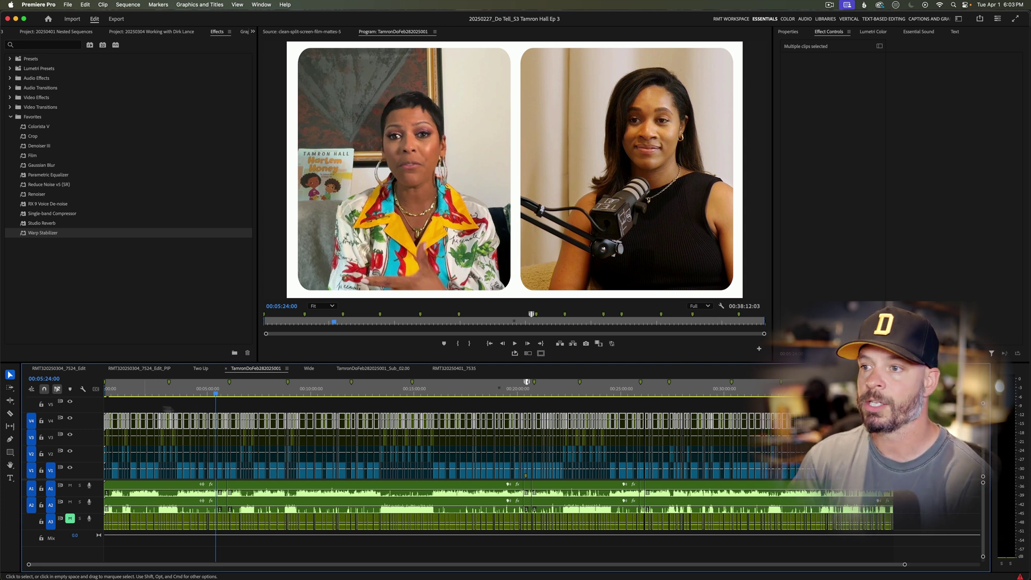
{"action": "left_click", "coordinate": [245, 406]}
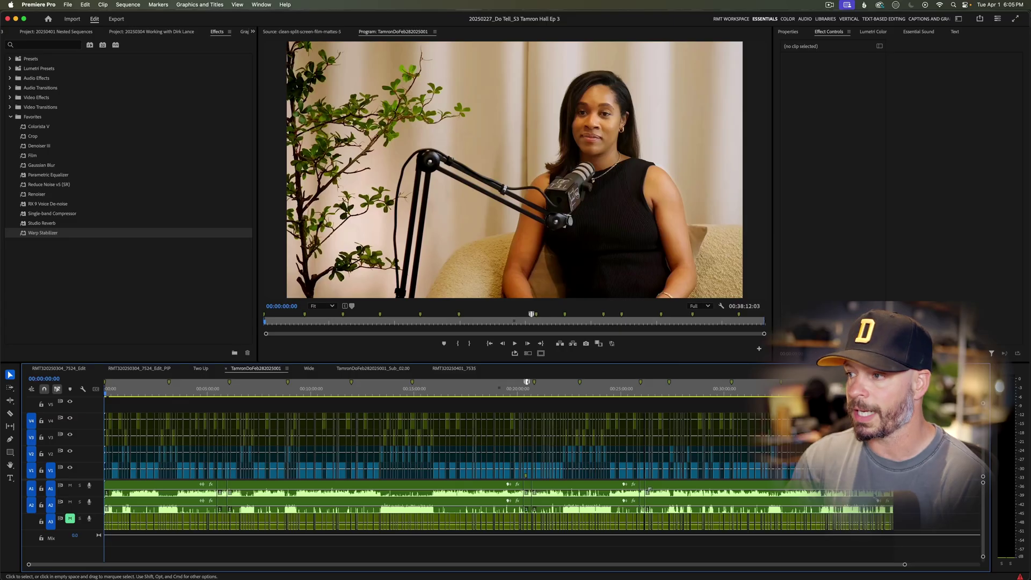
- Jump to the end of the sequence and zoom in on the final A1 audio clip
{"action": "left_click", "coordinate": [643, 493]}
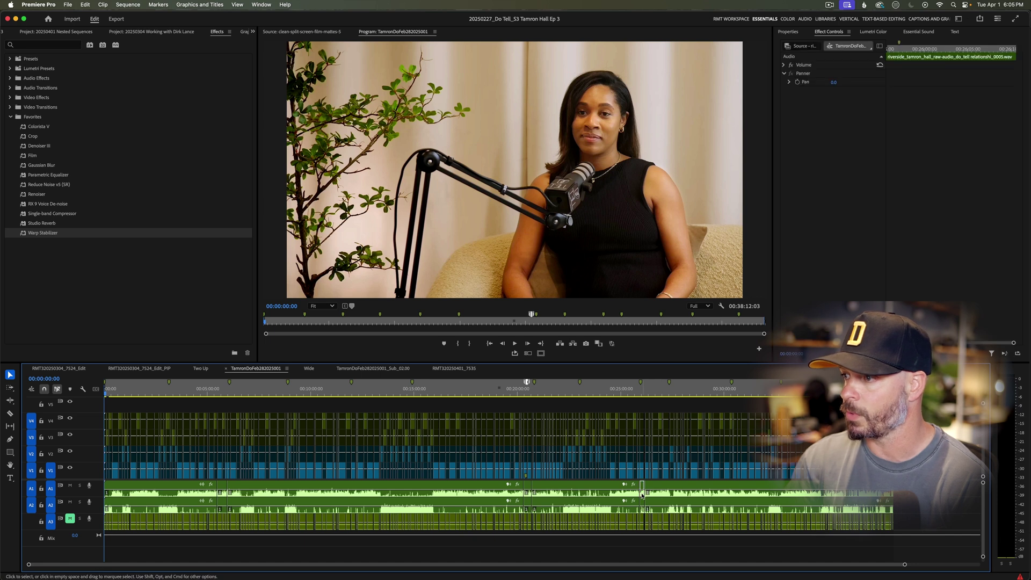
{"action": "left_click_drag", "start_coordinate": [642, 493], "coordinate": [934, 493]}
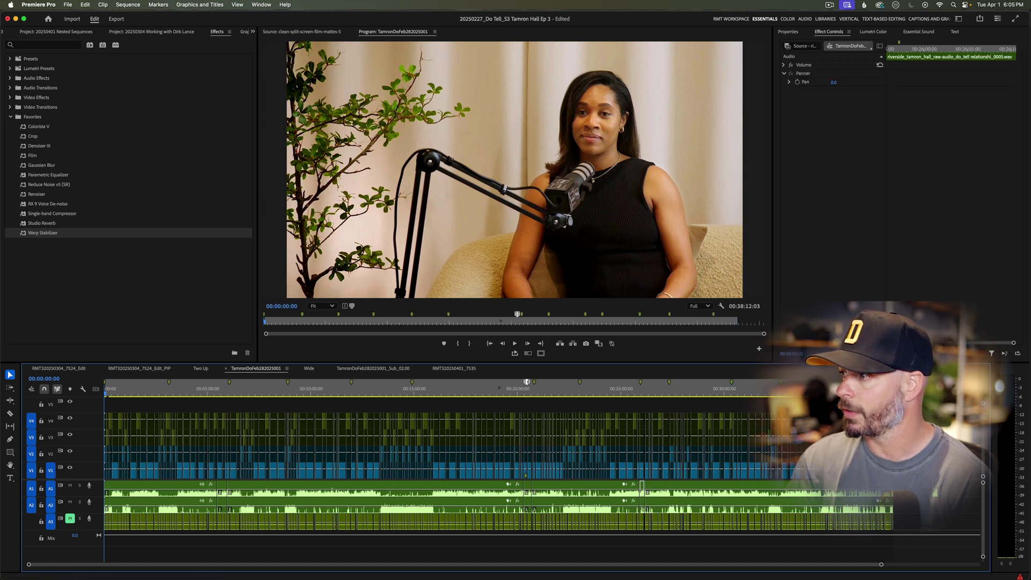
{"action": "key", "text": "End"}
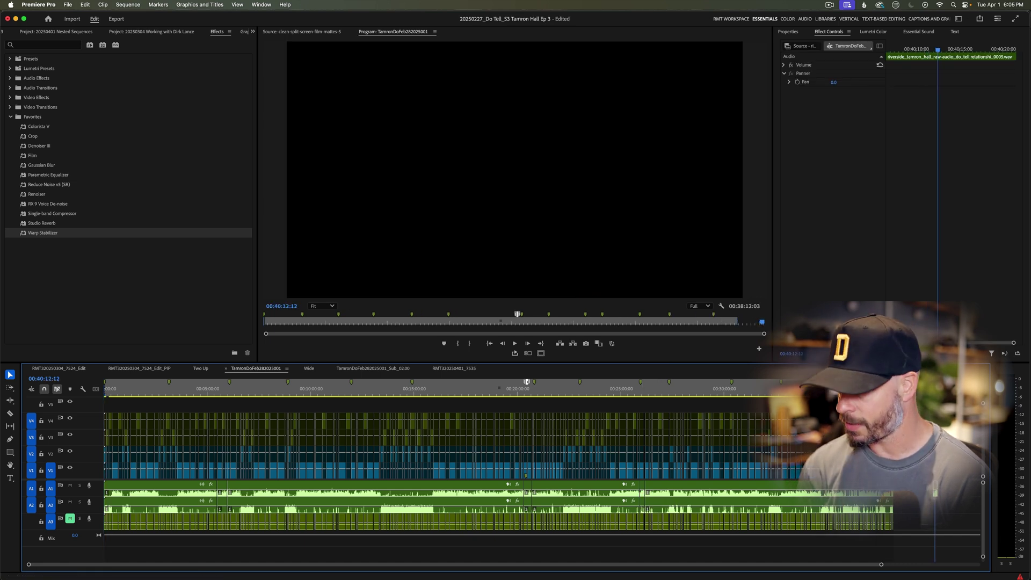
{"action": "key", "text": "="}
{"action": "key", "text": "="}
{"action": "key", "text": "="}
{"action": "left_click", "coordinate": [514, 510]}
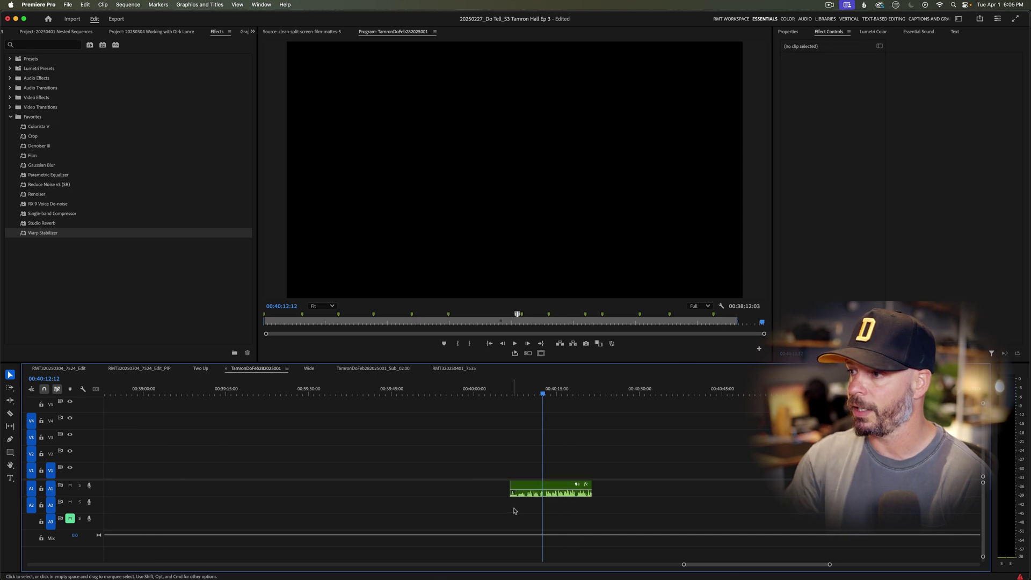
- Nest the end audio clip as 'Audio Echo' and open the nested sequence
{"action": "right_click", "coordinate": [533, 498]}
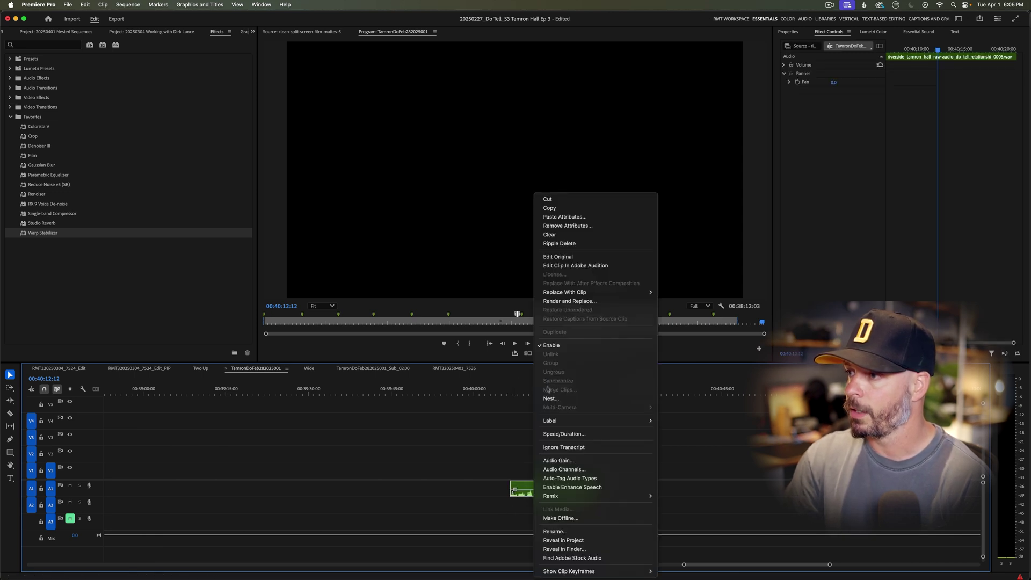
{"action": "key", "text": "Escape"}
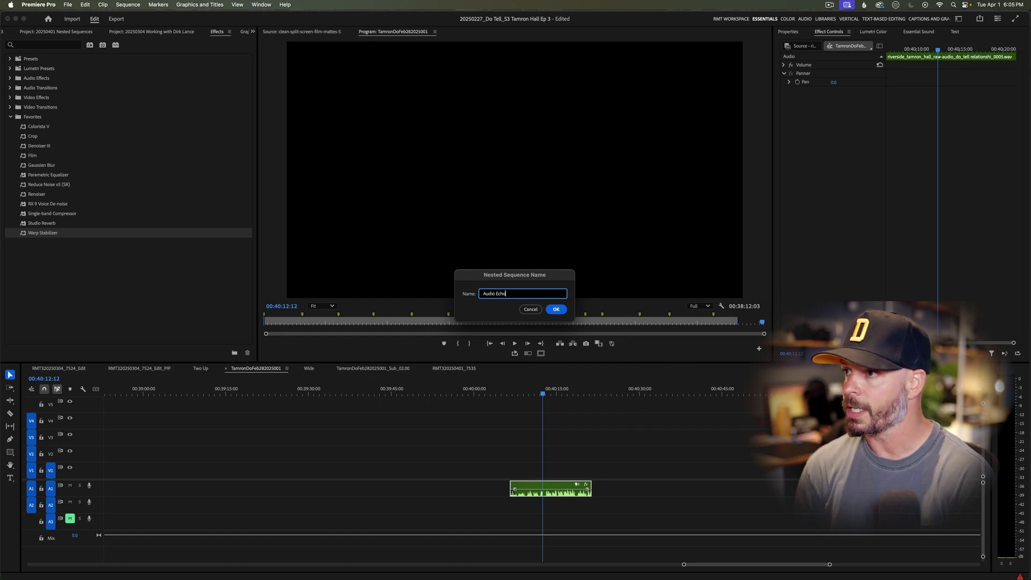
{"action": "type", "text": "Audio Echo"}
{"action": "key", "text": "Return"}
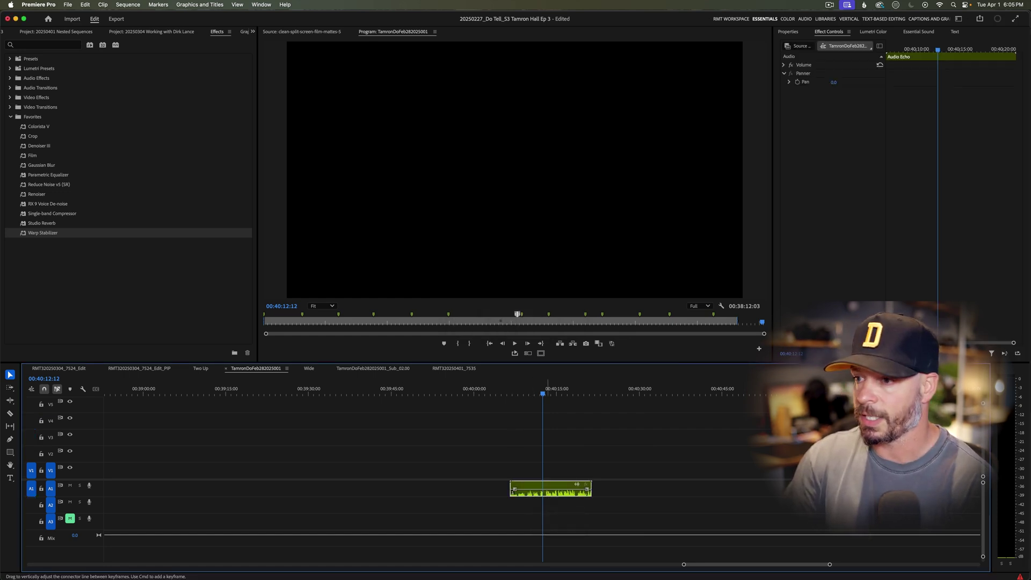
{"action": "double_click", "coordinate": [538, 490]}
- Drop Audio Echo's volume to -999 dB after 00:00:05:02, preview the tail, return to TamronDoFeb282025001
{"action": "key", "text": "equal"}
{"action": "key", "text": "equal"}
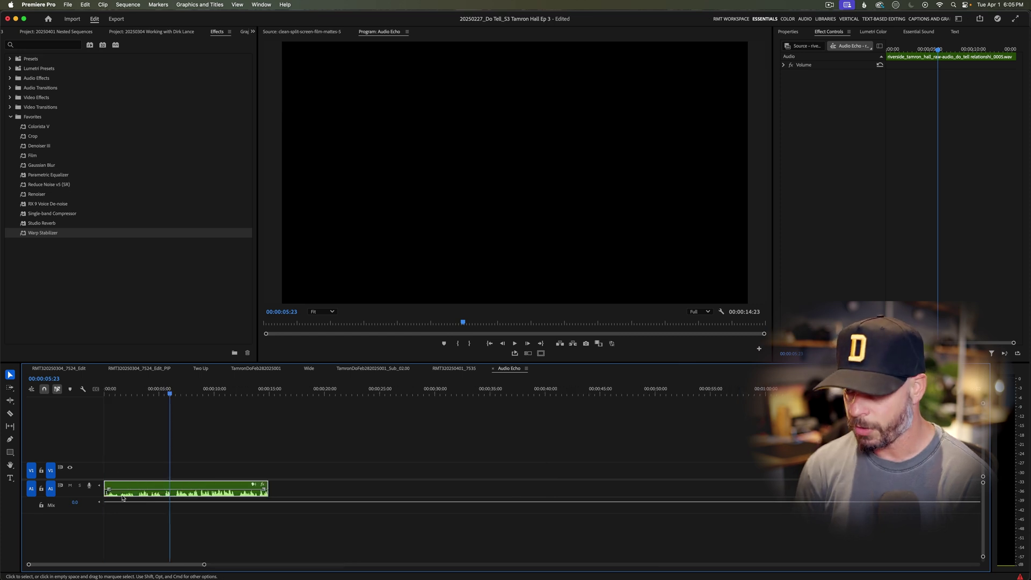
{"action": "mouse_move", "coordinate": [330, 388]}
{"action": "left_mouse_down"}
{"action": "mouse_move", "coordinate": [301, 388]}
{"action": "mouse_move", "coordinate": [328, 388]}
{"action": "left_mouse_up"}
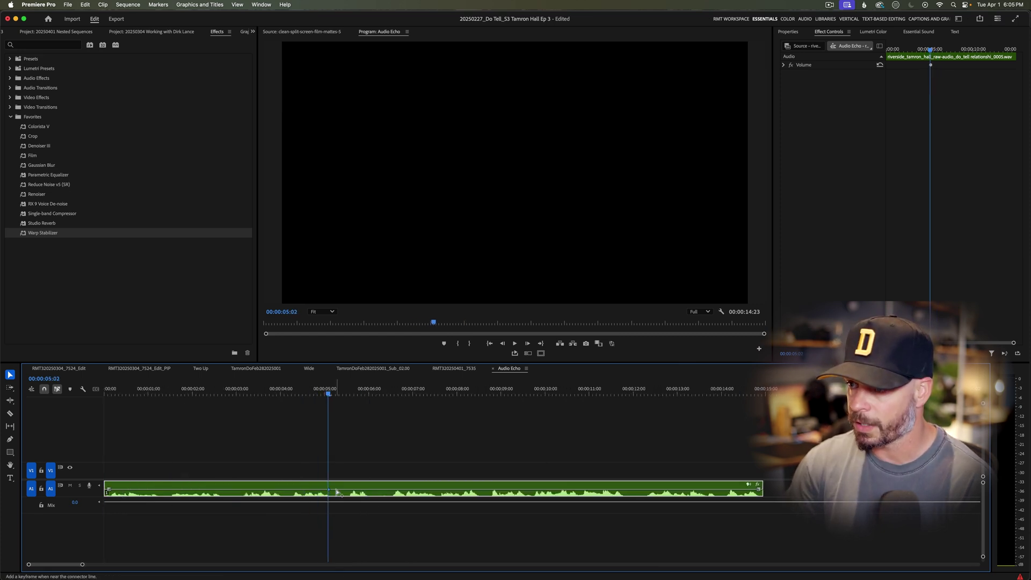
{"action": "left_click_drag", "start_coordinate": [337, 491], "coordinate": [329, 491]}
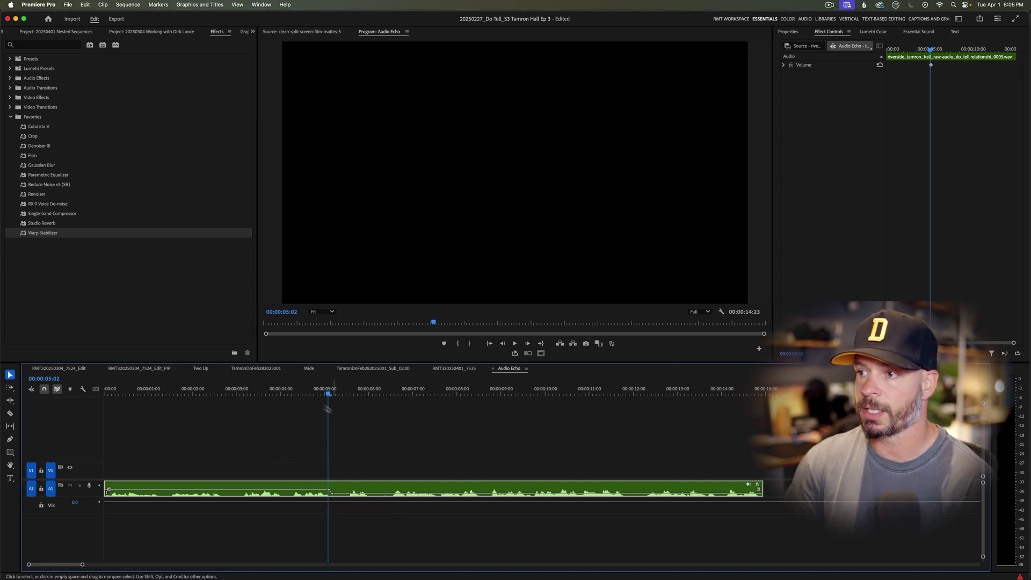
{"action": "left_click_drag", "start_coordinate": [328, 394], "coordinate": [519, 420]}
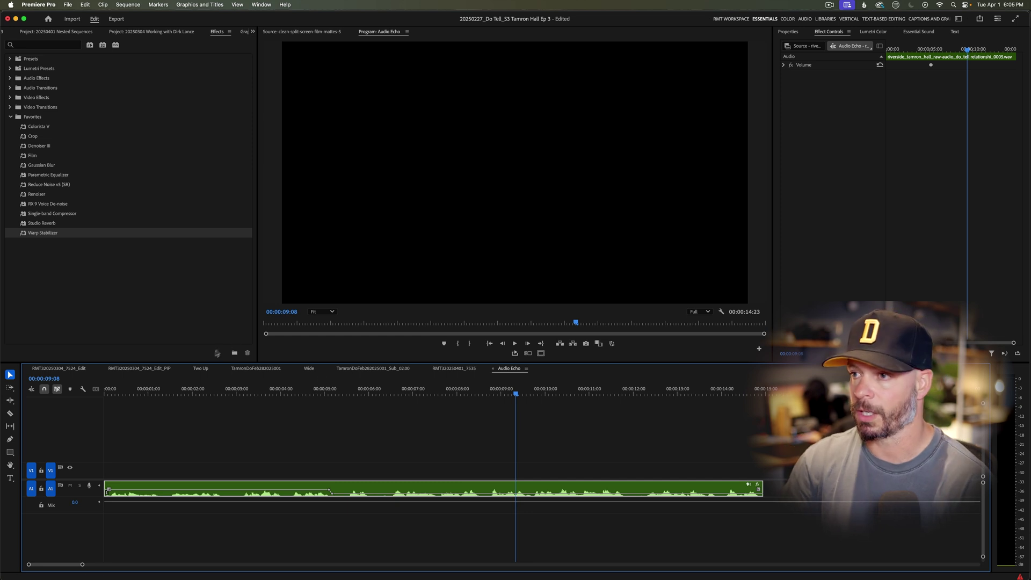
{"action": "left_click", "coordinate": [259, 370]}
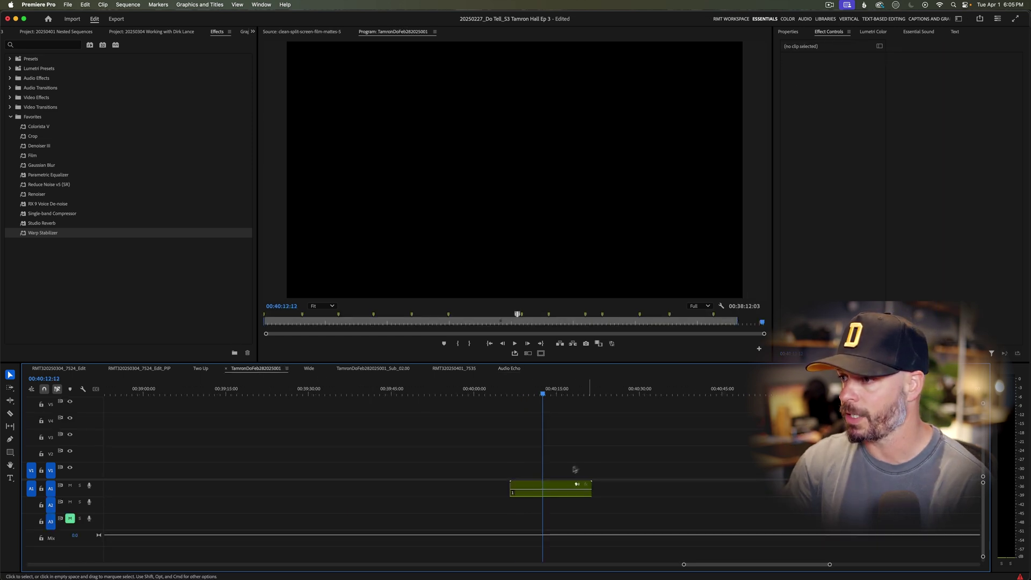
- Apply Studio Reverb from Favorites to the Audio Echo clip on A1
{"action": "left_click", "coordinate": [570, 484]}
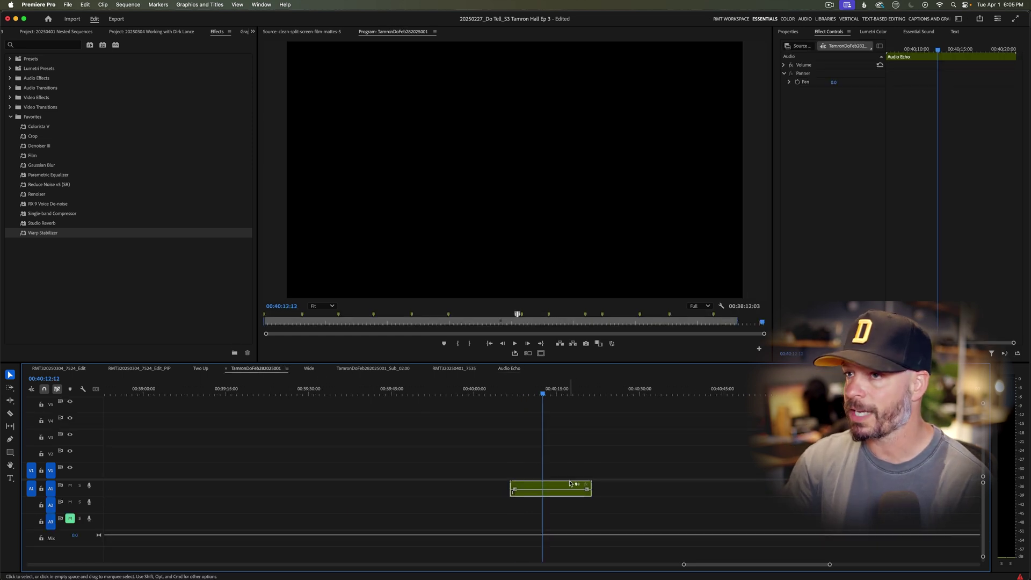
{"action": "left_click", "coordinate": [51, 197]}
{"action": "double_click", "coordinate": [41, 222]}
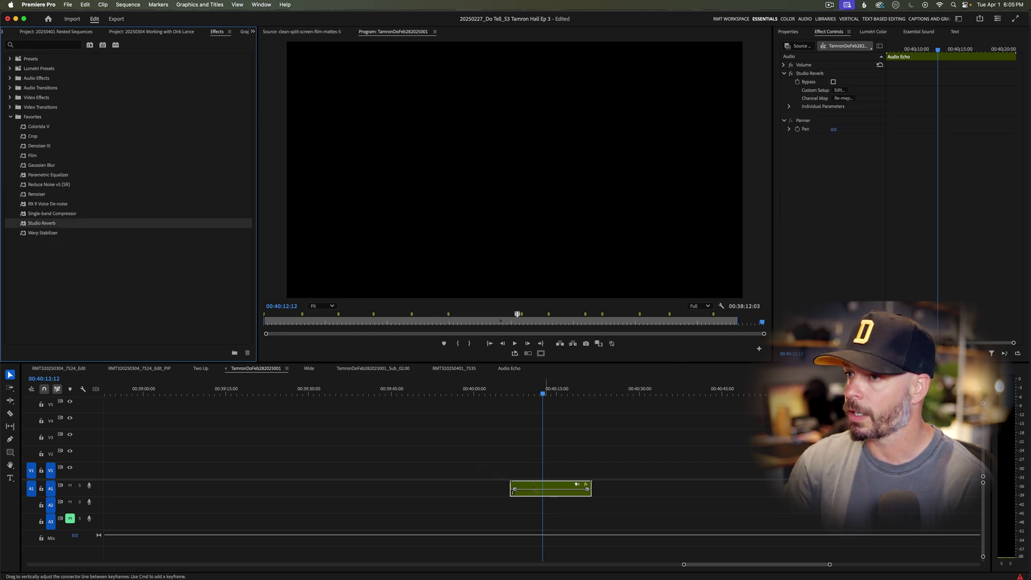
{"action": "left_click_drag", "start_coordinate": [40, 226], "coordinate": [554, 489]}
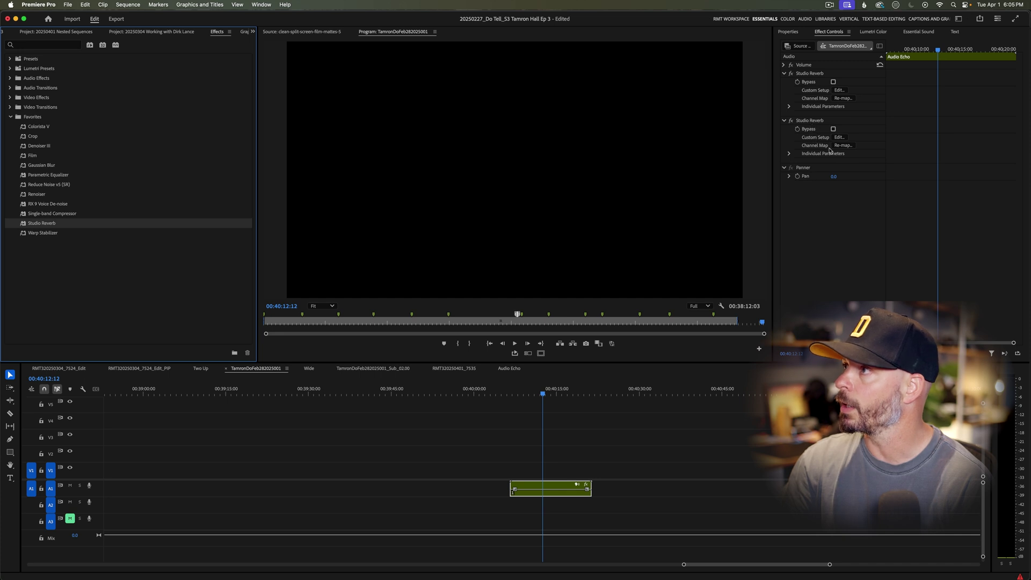
- Set the second Studio Reverb to the Great Hall preset with Wet 100% and Room Size 100
{"action": "left_click", "coordinate": [838, 138]}
{"action": "left_click", "coordinate": [513, 134]}
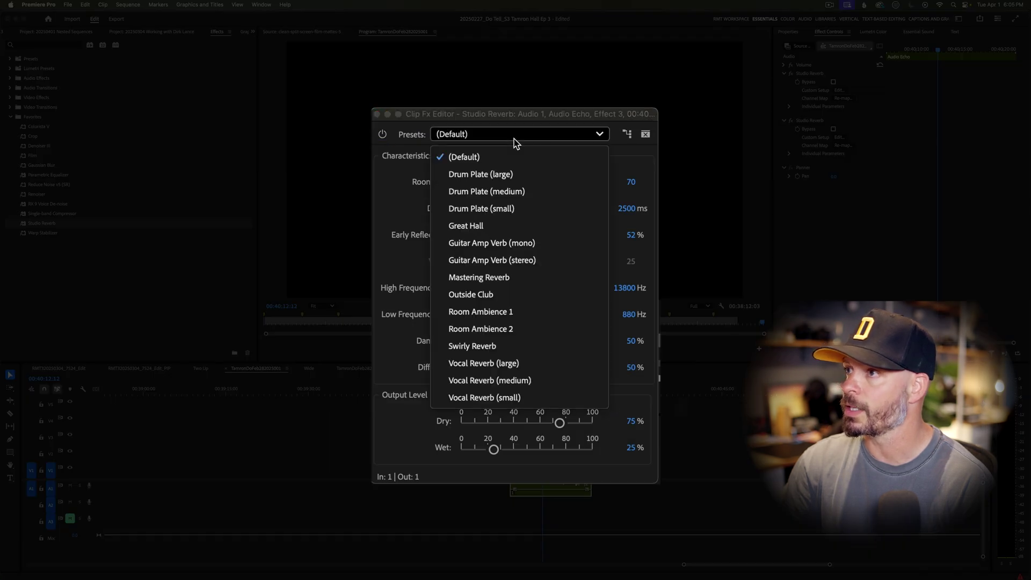
{"action": "left_click", "coordinate": [499, 226]}
{"action": "left_click_drag", "start_coordinate": [495, 449], "coordinate": [592, 450]}
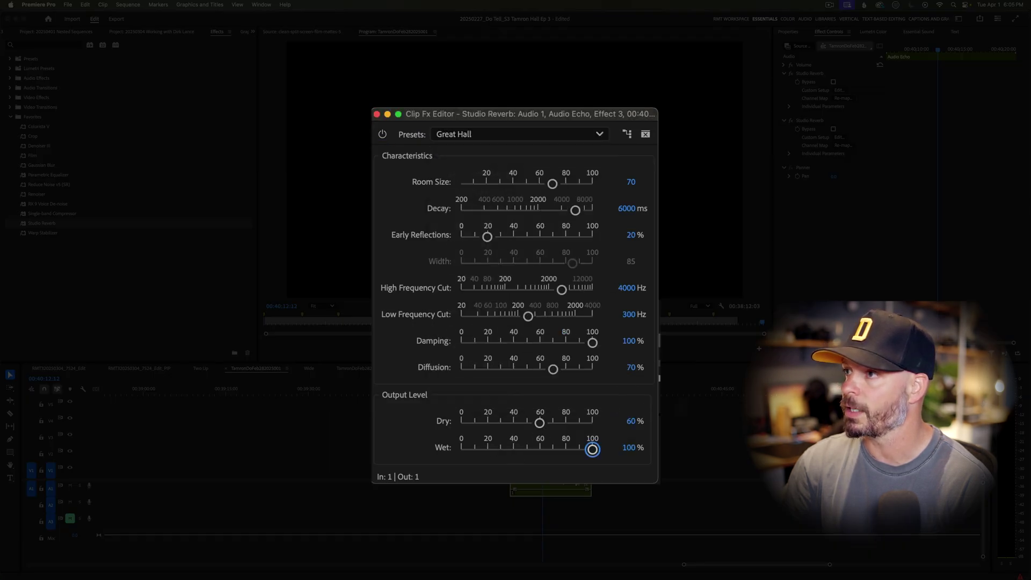
{"action": "left_click_drag", "start_coordinate": [553, 183], "coordinate": [593, 184]}
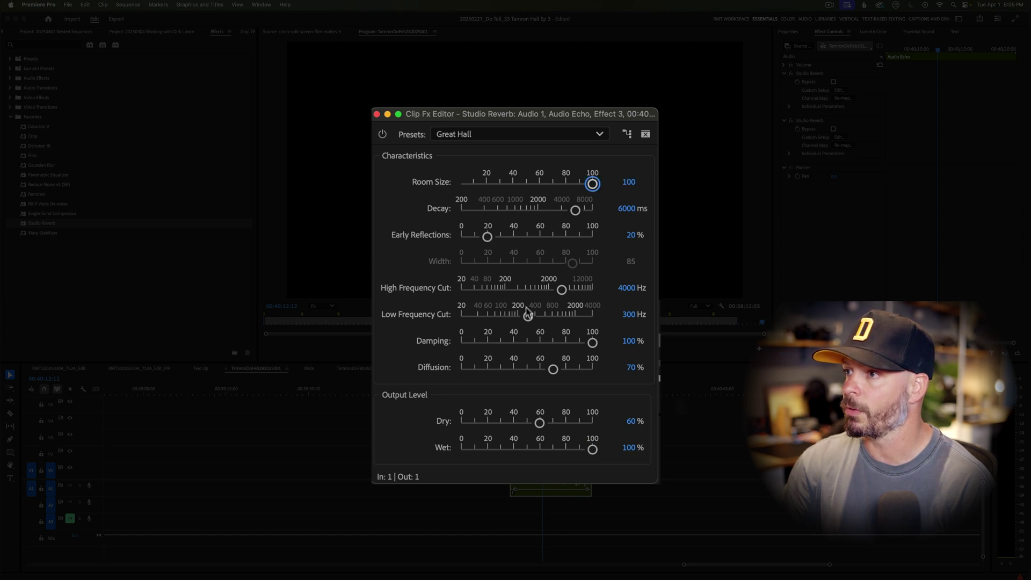
{"action": "left_click", "coordinate": [553, 466]}
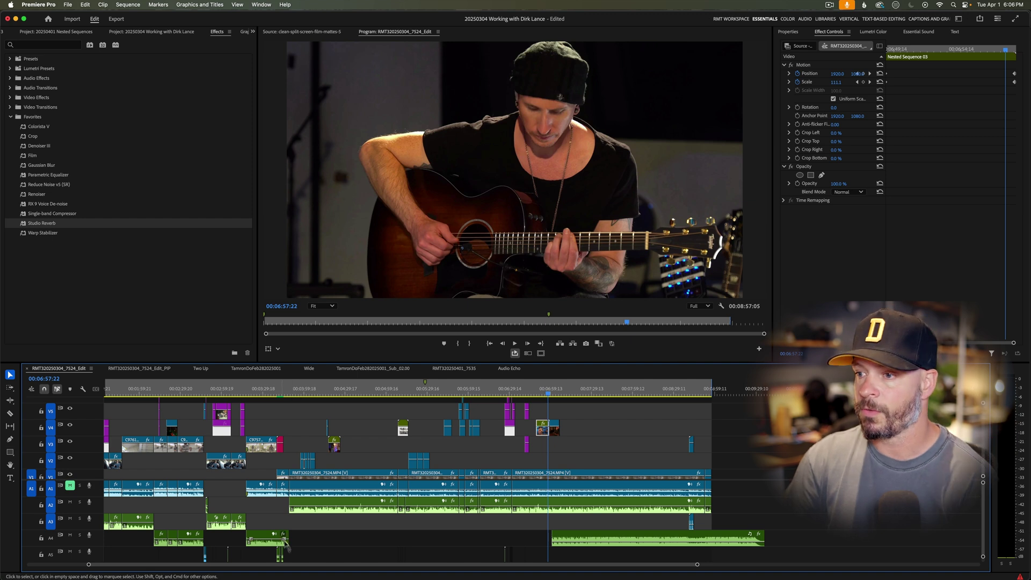
- Cut the ES_luv - bomull.mp3 clip on A6 and move its tail piece to around 00:10:14
{"action": "scroll", "coordinate": [275, 545], "scroll_direction": "down", "scroll_amount": 5}
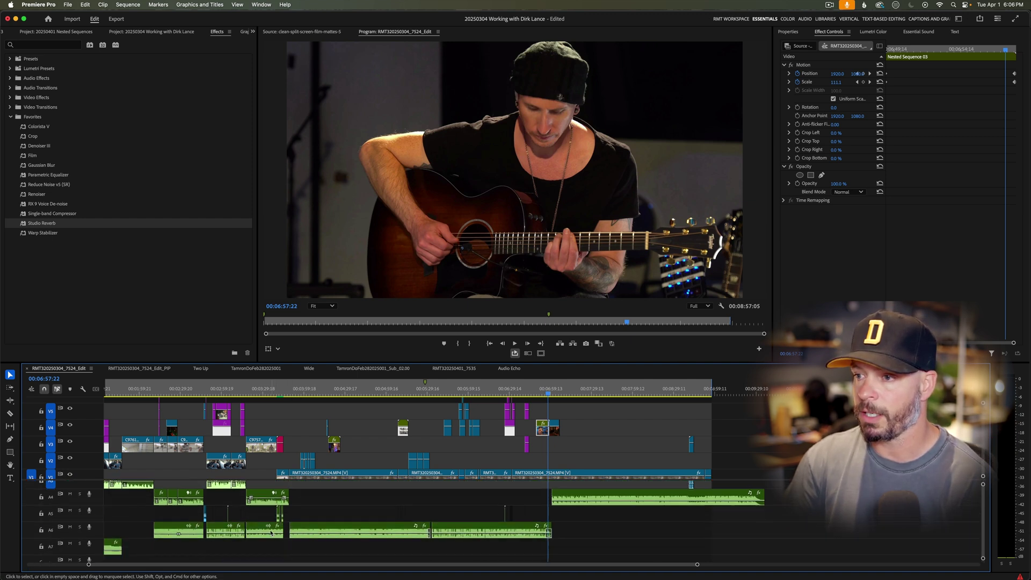
{"action": "left_click", "coordinate": [510, 516]}
{"action": "right_click", "coordinate": [509, 517]}
{"action": "left_click", "coordinate": [537, 535]}
{"action": "key", "text": "c"}
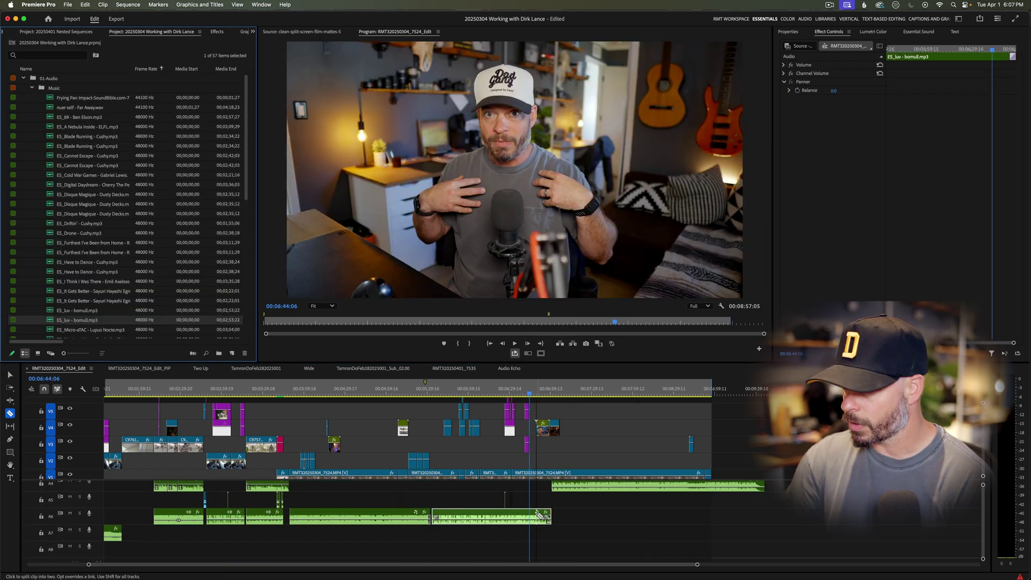
{"action": "left_click", "coordinate": [537, 517]}
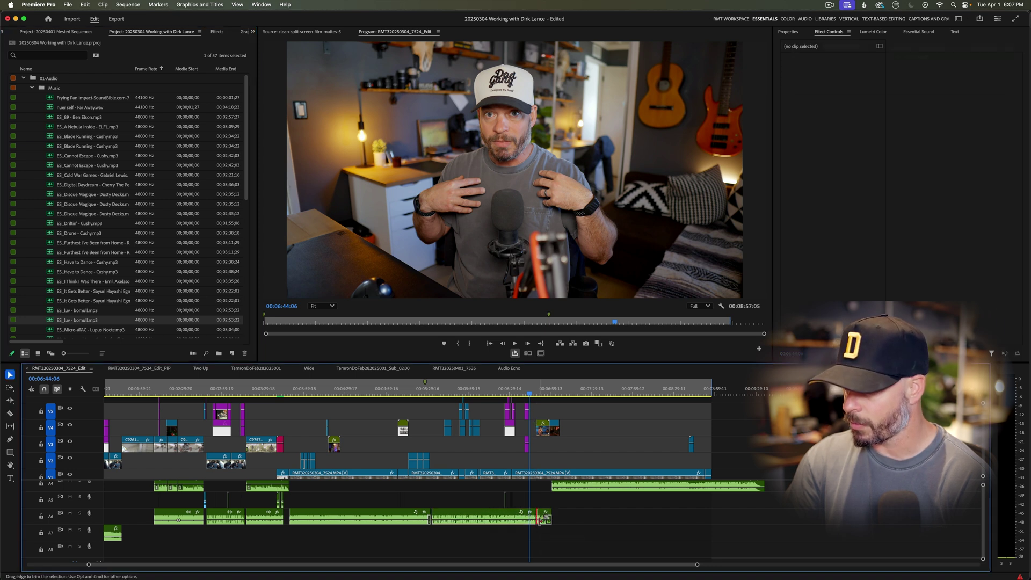
{"action": "key", "text": "v"}
{"action": "left_click", "coordinate": [542, 521]}
{"action": "left_click_drag", "start_coordinate": [545, 521], "coordinate": [822, 521]}
- Play back the moved music piece from just before its start
{"action": "left_click_drag", "start_coordinate": [351, 391], "coordinate": [358, 392]}
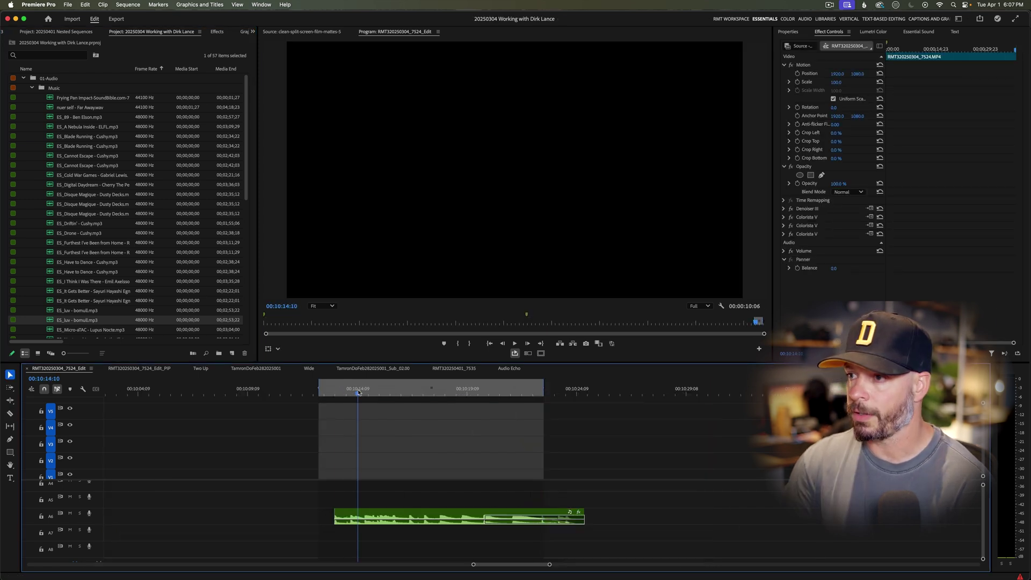
{"action": "key", "text": "space"}
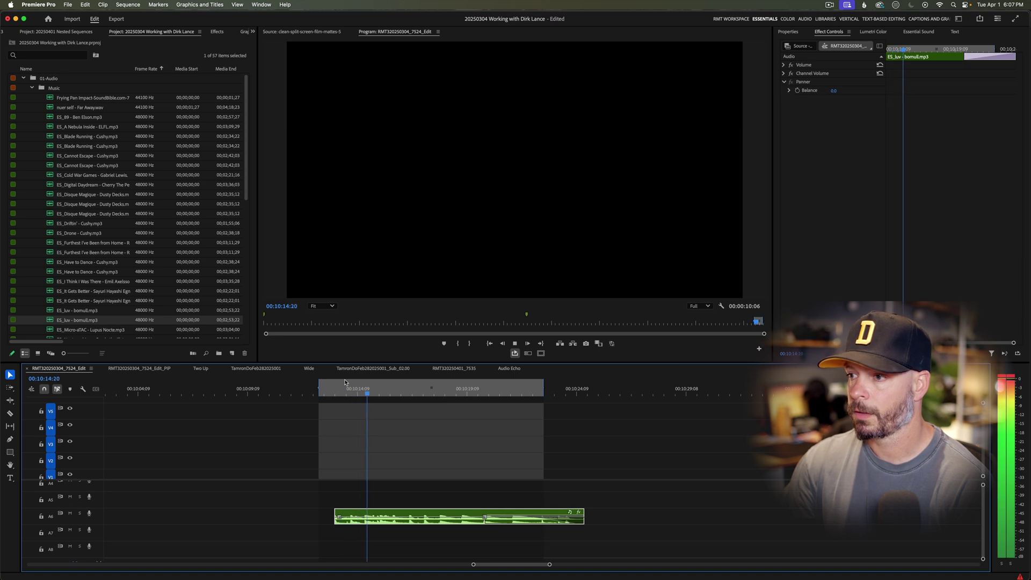
{"action": "key", "text": "space"}
{"action": "left_click", "coordinate": [345, 385]}
{"action": "key", "text": "space"}
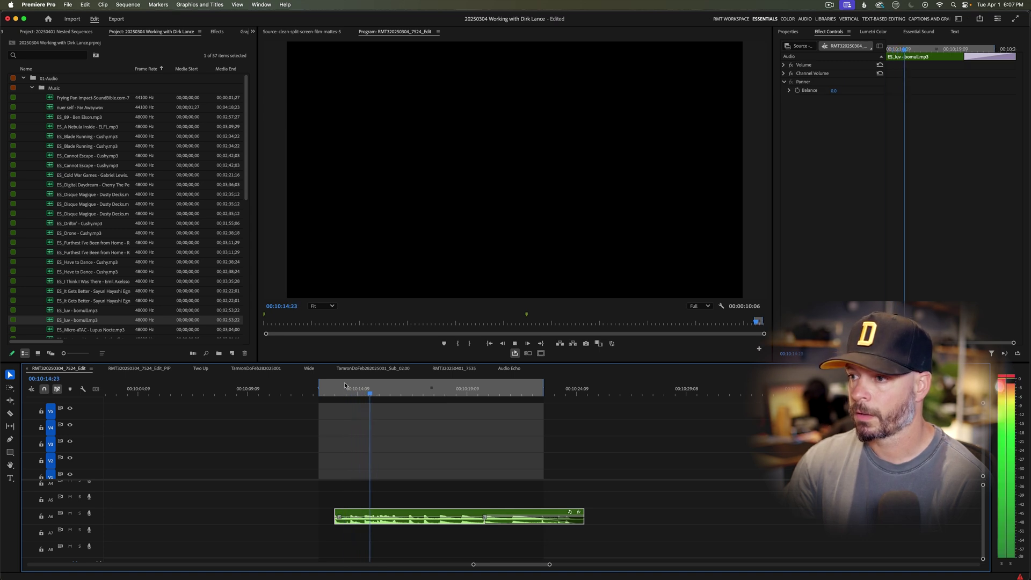
{"action": "key", "text": "space"}
{"action": "key", "text": "space"}
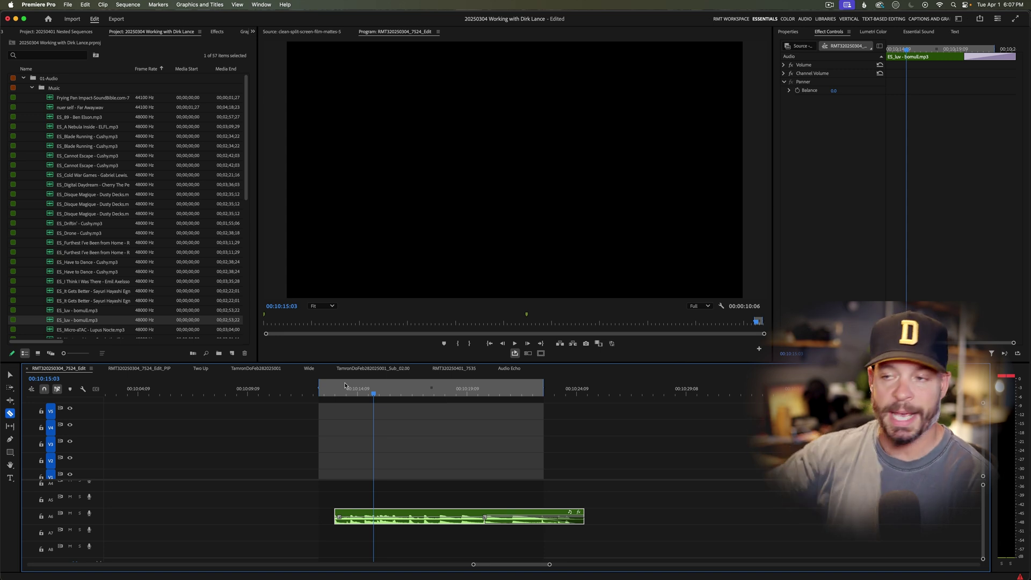
- Nest the split music piece near 00:10:14 using the suggested Audio Echo name
{"action": "key", "text": "v"}
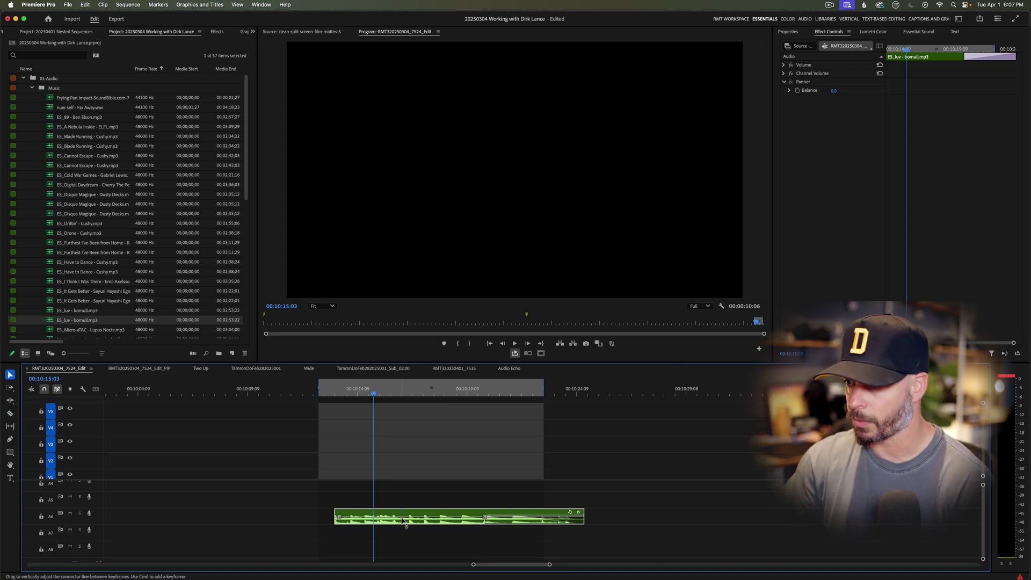
{"action": "right_click", "coordinate": [402, 519]}
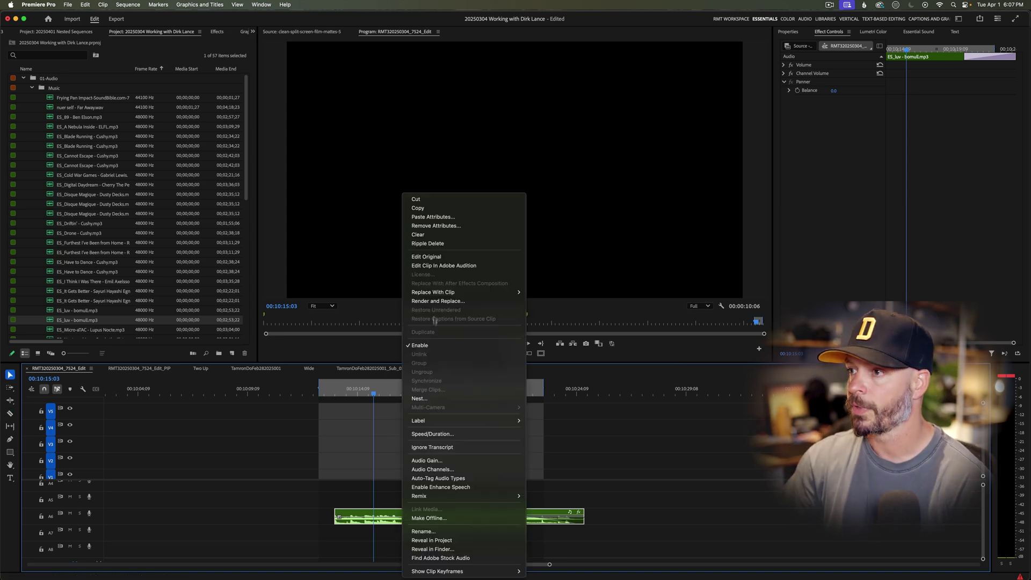
{"action": "left_click", "coordinate": [424, 399]}
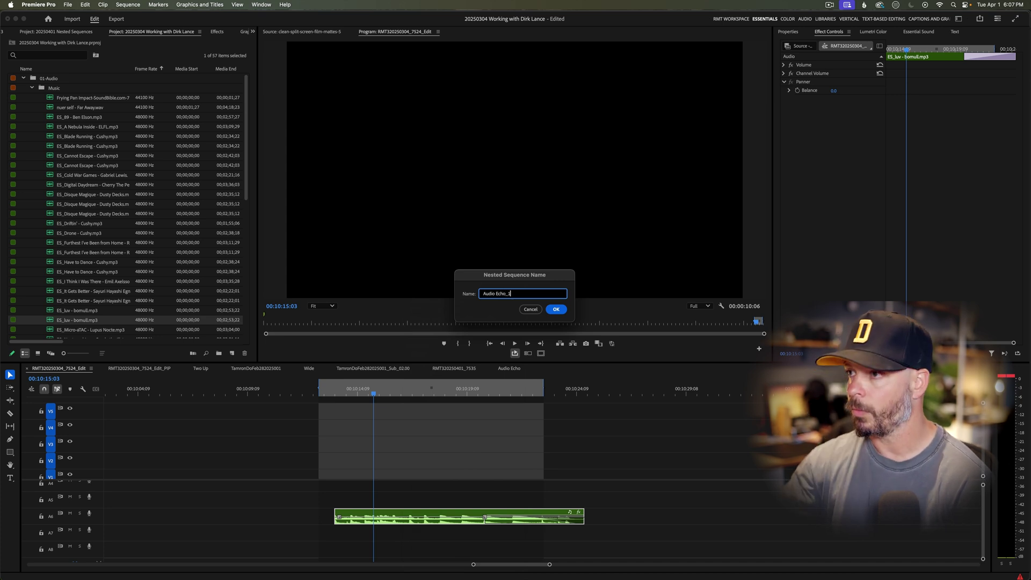
{"action": "left_click", "coordinate": [556, 309]}
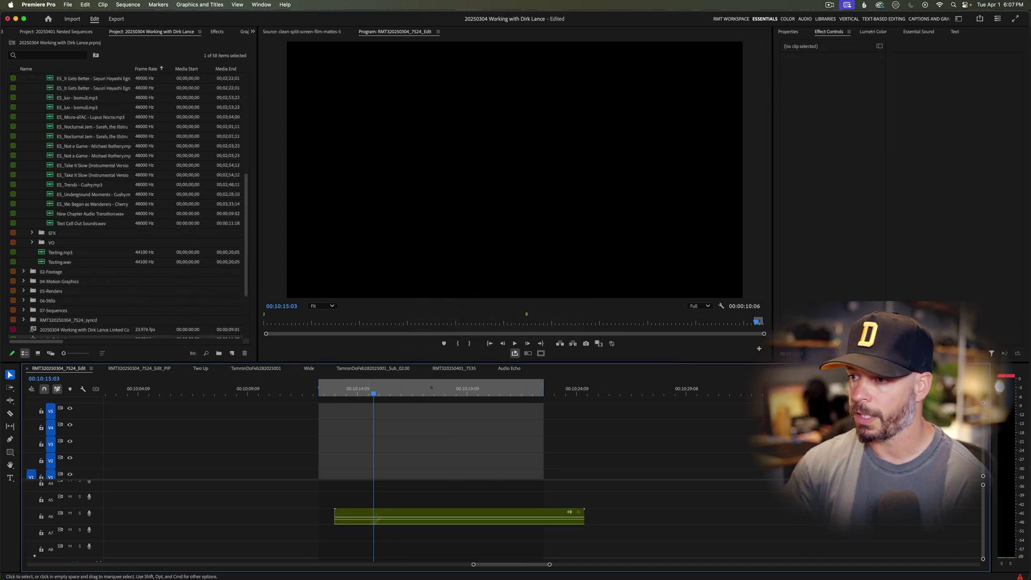
- Open the Audio Echo_1 nested sequence and play the music from near its start
{"action": "double_click", "coordinate": [383, 517]}
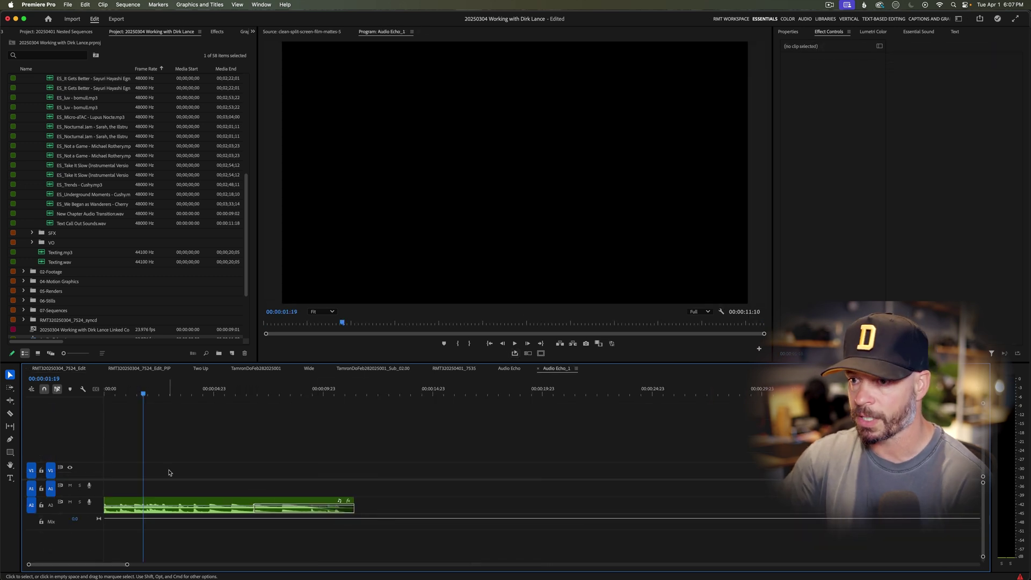
{"action": "left_click", "coordinate": [117, 388]}
{"action": "key", "text": "space"}
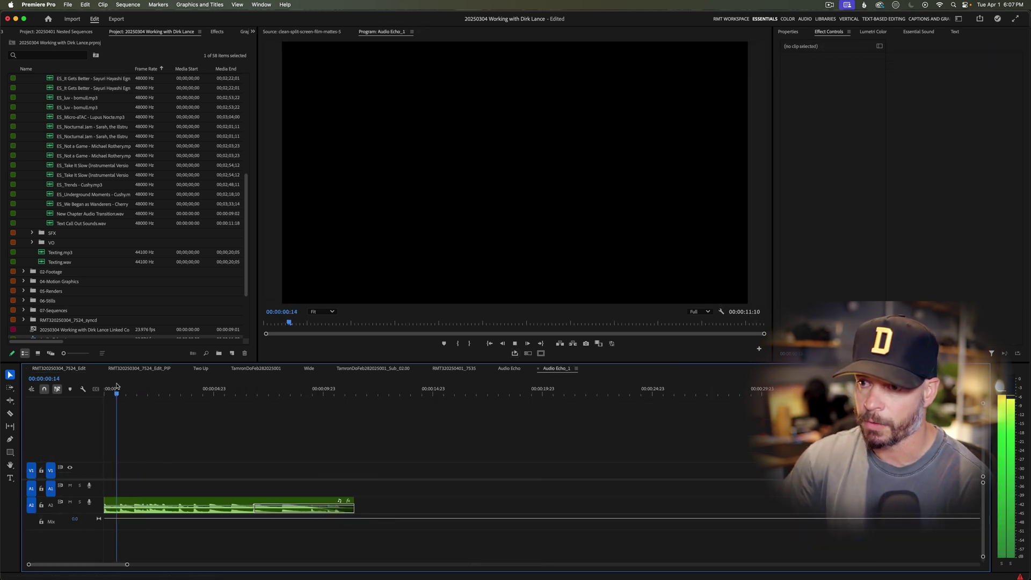
{"action": "left_click", "coordinate": [117, 387]}
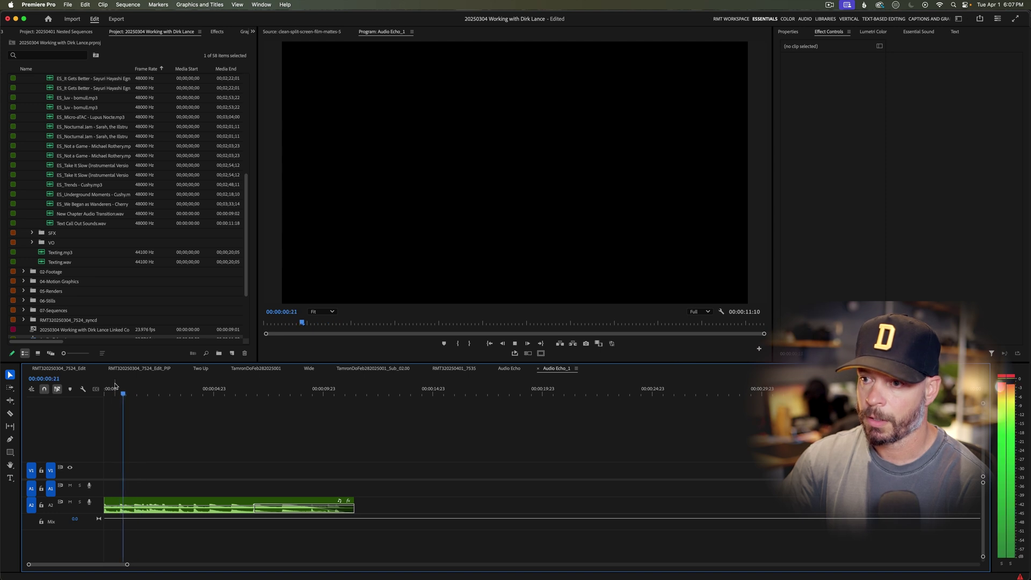
{"action": "key", "text": "space"}
- Pull a volume keyframe down to silence, preview the fade, and return to RMT320250304_7524_Edit
{"action": "key", "text": "="}
{"action": "key", "text": "="}
{"action": "key", "text": "="}
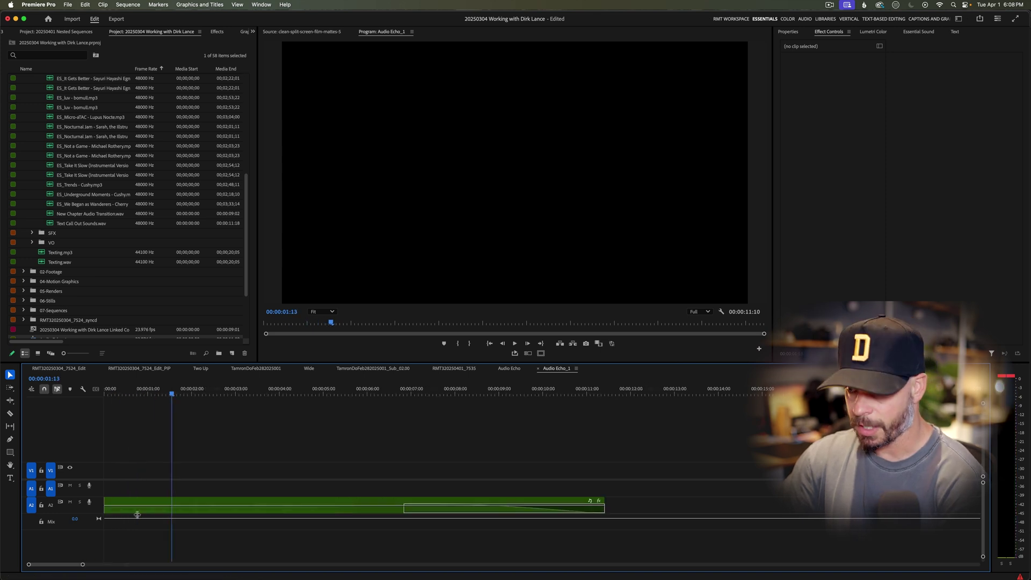
{"action": "left_click", "coordinate": [370, 508]}
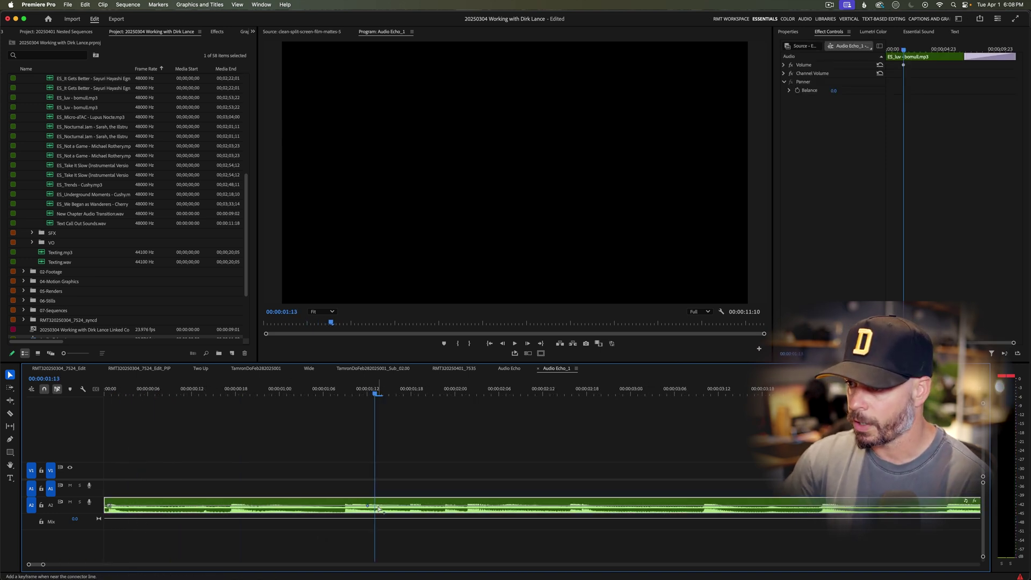
{"action": "left_click_drag", "start_coordinate": [376, 505], "coordinate": [378, 509]}
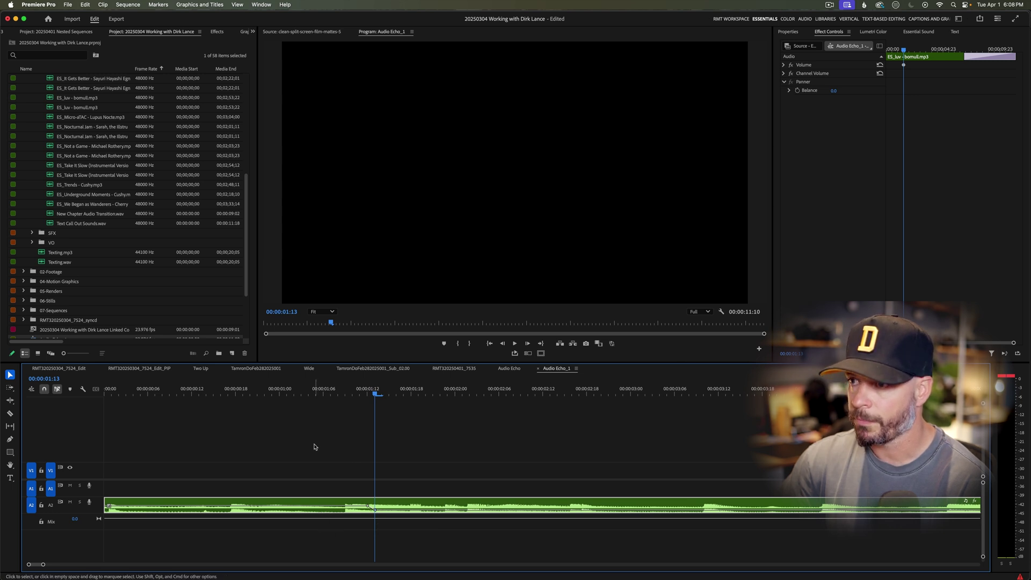
{"action": "left_click_drag", "start_coordinate": [374, 393], "coordinate": [163, 394]}
{"action": "key", "text": "space"}
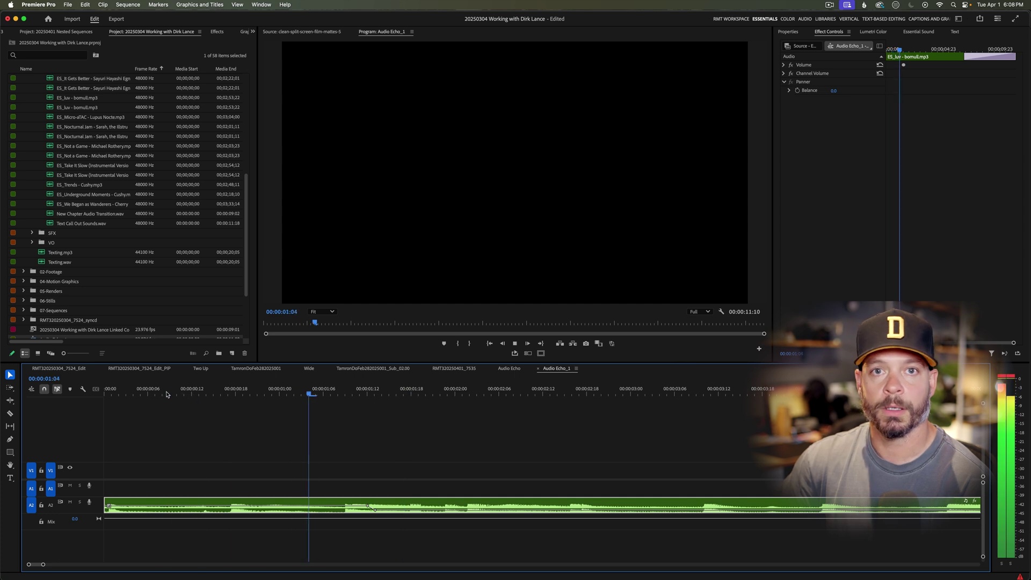
{"action": "key", "text": "space"}
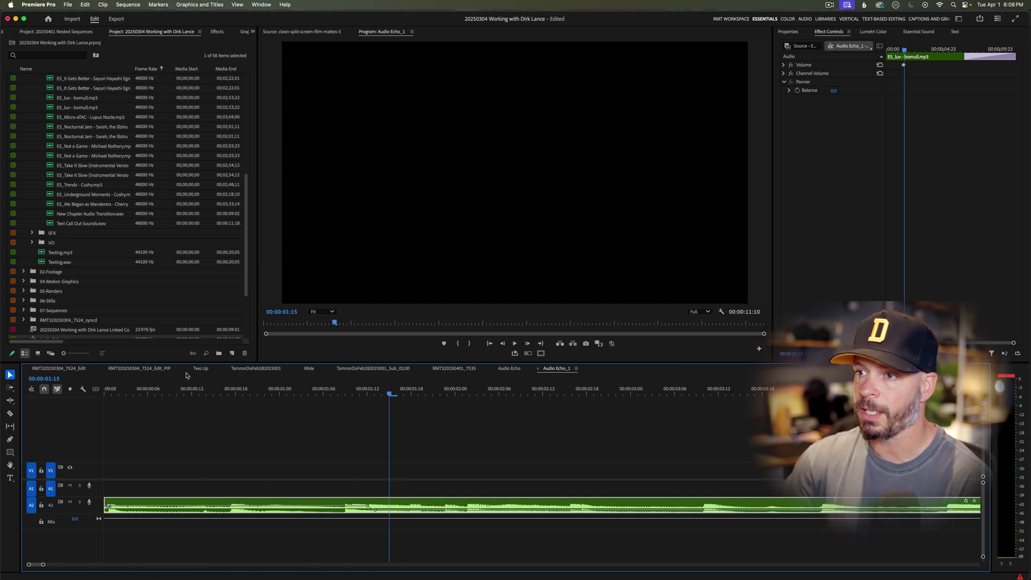
{"action": "left_click", "coordinate": [63, 369]}
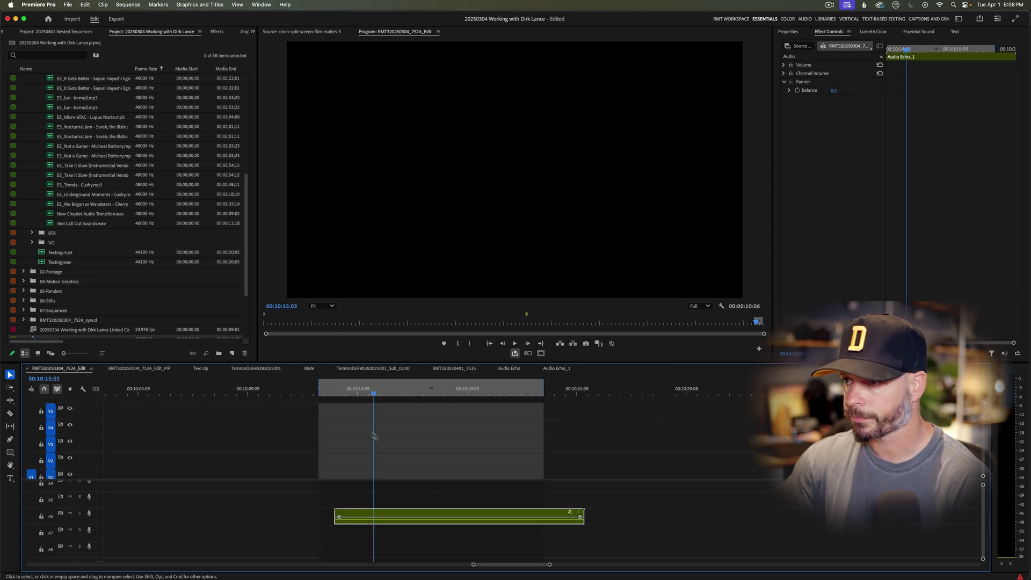
- Play the nested music clip in context, then apply Studio Reverb to it
{"action": "left_click", "coordinate": [344, 391]}
{"action": "key", "text": "space"}
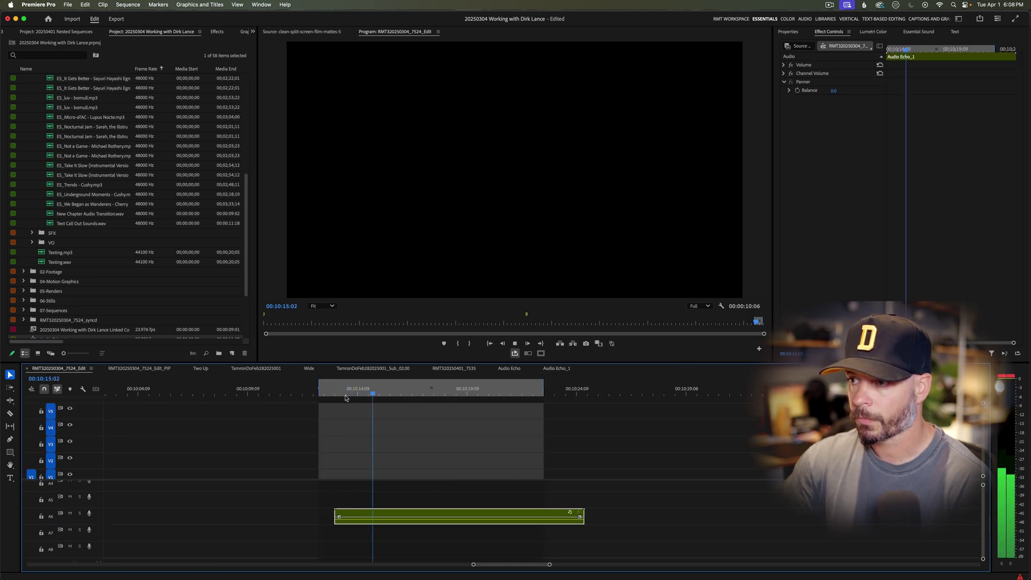
{"action": "key", "text": "space"}
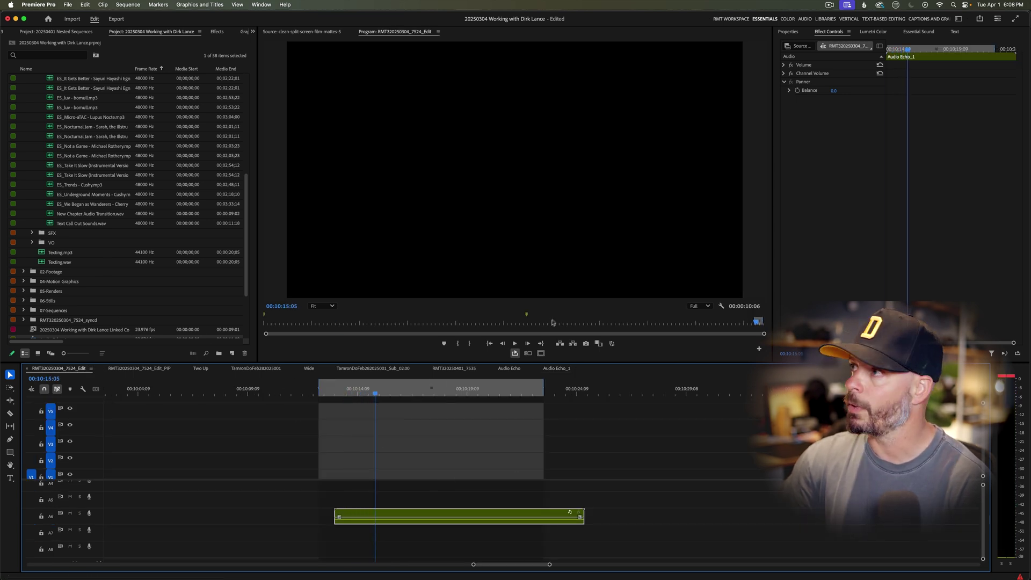
{"action": "left_click", "coordinate": [214, 32]}
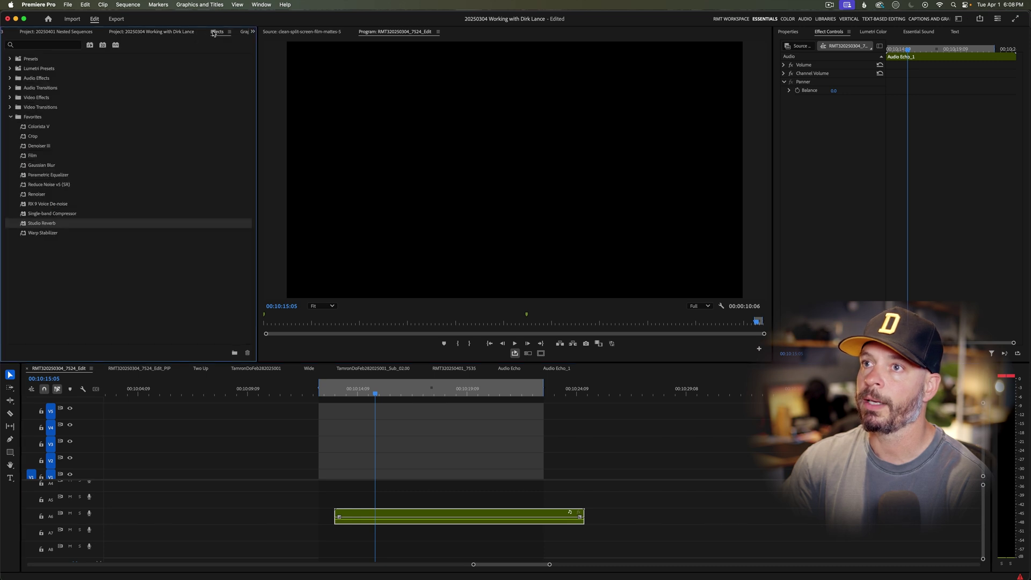
{"action": "left_click_drag", "start_coordinate": [29, 228], "coordinate": [398, 513]}
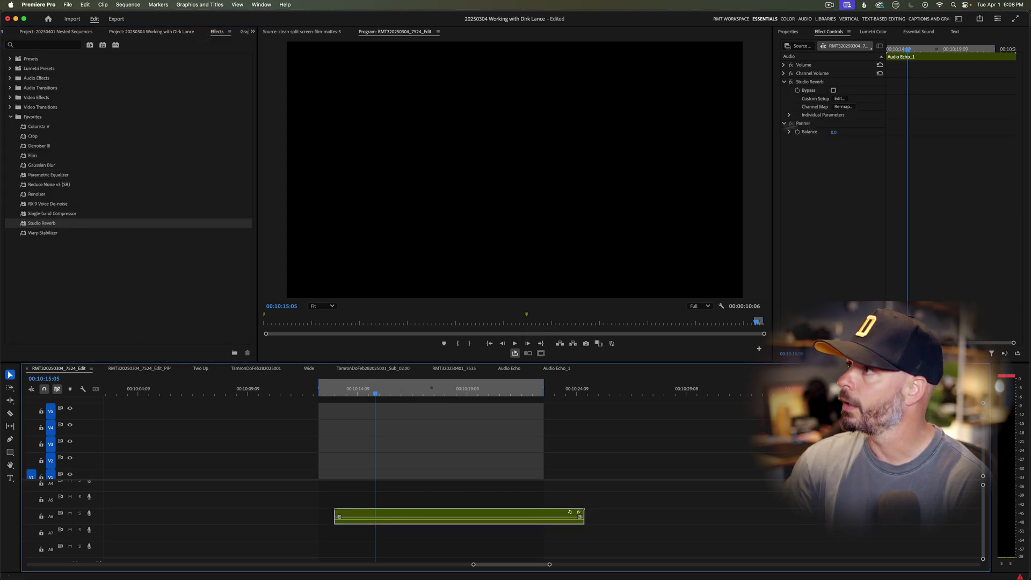
- Set the reverb to Great Hall with Room Size 100 and Wet 100%, then shorten the work area
{"action": "left_click", "coordinate": [839, 99]}
{"action": "left_click", "coordinate": [556, 133]}
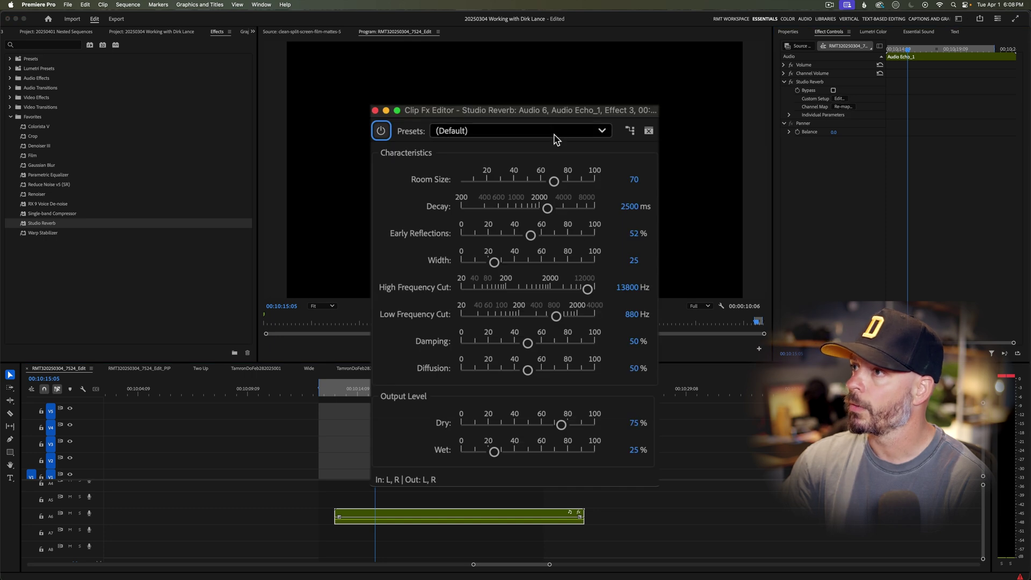
{"action": "left_click", "coordinate": [531, 231]}
{"action": "left_click_drag", "start_coordinate": [489, 234], "coordinate": [499, 235]}
{"action": "left_click_drag", "start_coordinate": [553, 181], "coordinate": [594, 181]}
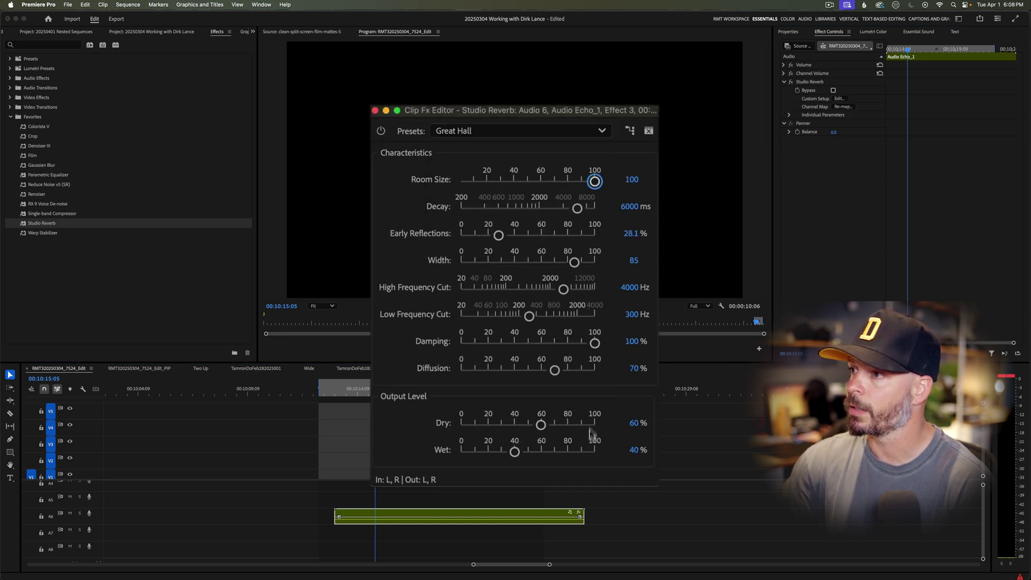
{"action": "left_click_drag", "start_coordinate": [514, 452], "coordinate": [594, 452]}
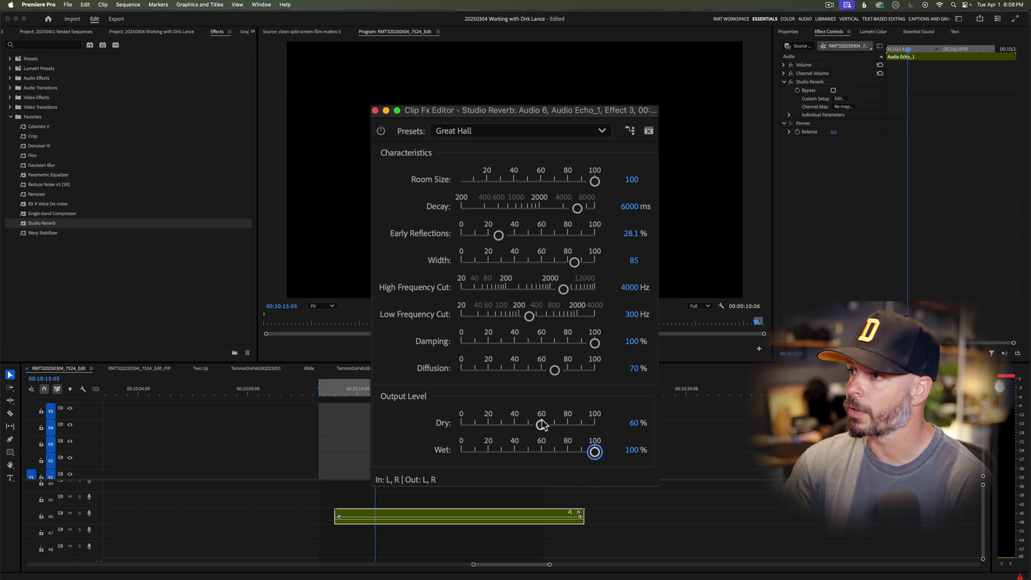
{"action": "left_click_drag", "start_coordinate": [542, 425], "coordinate": [583, 424]}
{"action": "left_click", "coordinate": [375, 110]}
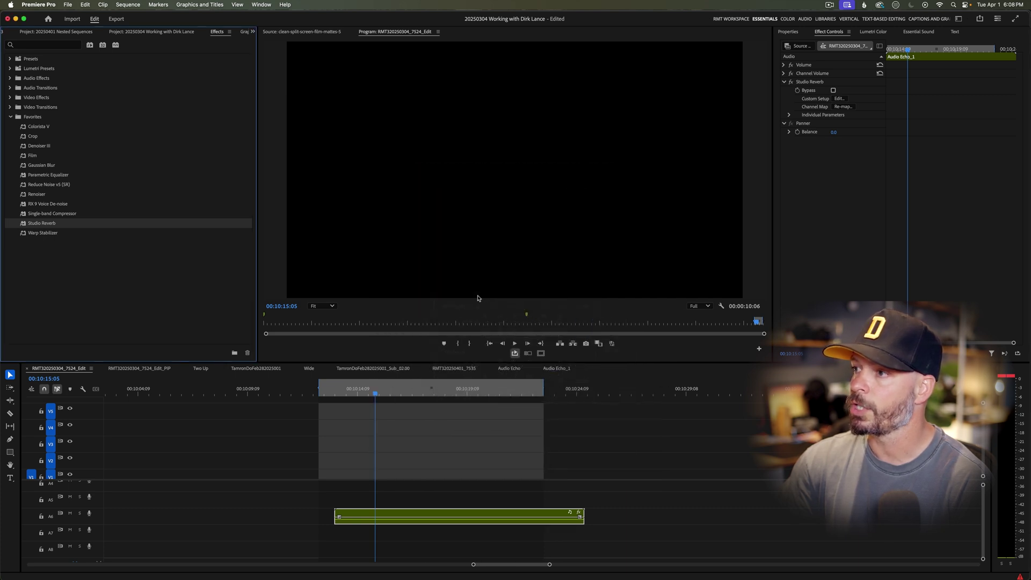
{"action": "left_click_drag", "start_coordinate": [546, 386], "coordinate": [446, 386]}
- Play the reverb-treated music and trim the clip's end back to 00:10:17:02
{"action": "left_click", "coordinate": [345, 391]}
{"action": "key", "text": "space"}
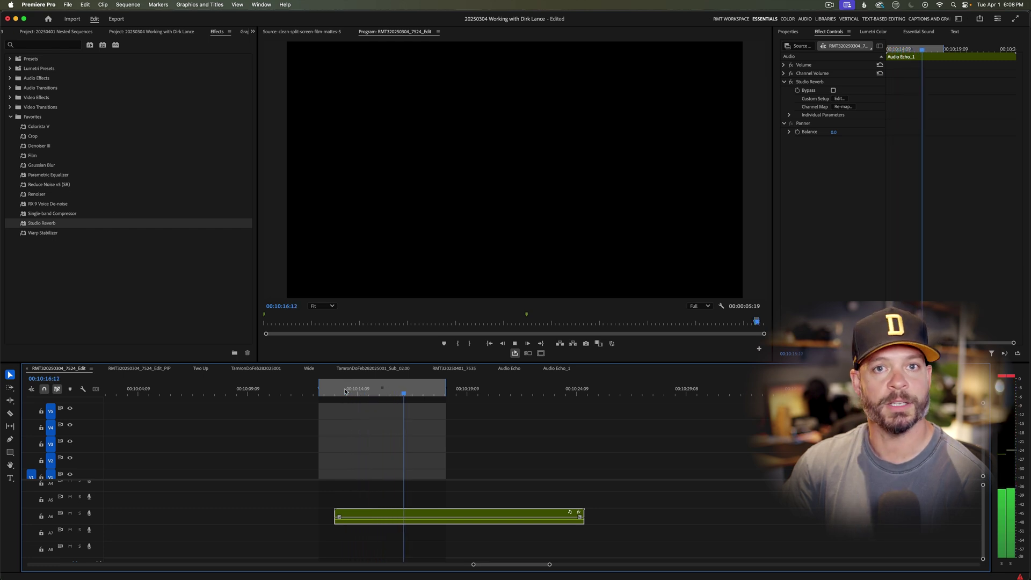
{"action": "key", "text": "space"}
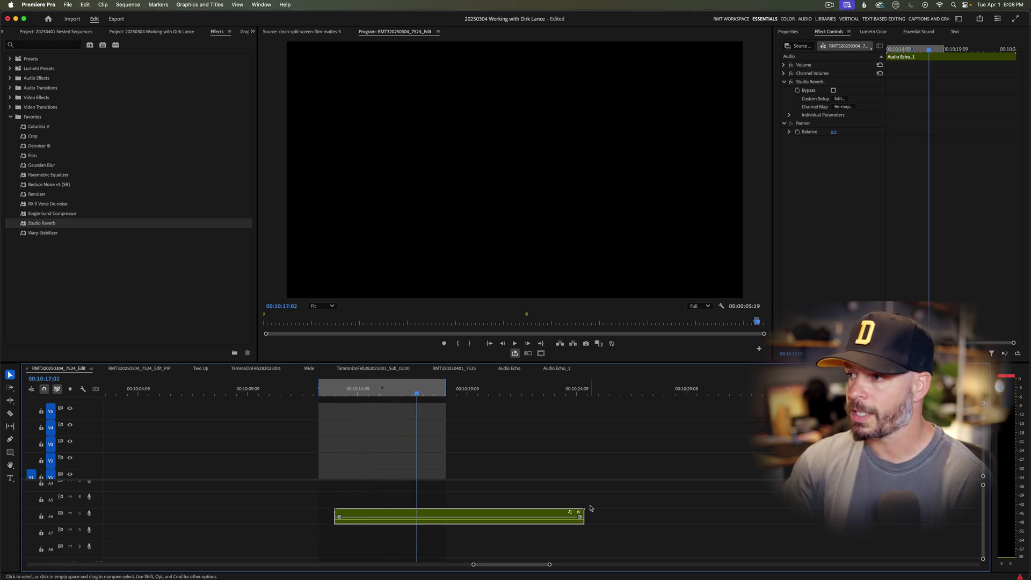
{"action": "left_click_drag", "start_coordinate": [584, 510], "coordinate": [419, 500]}
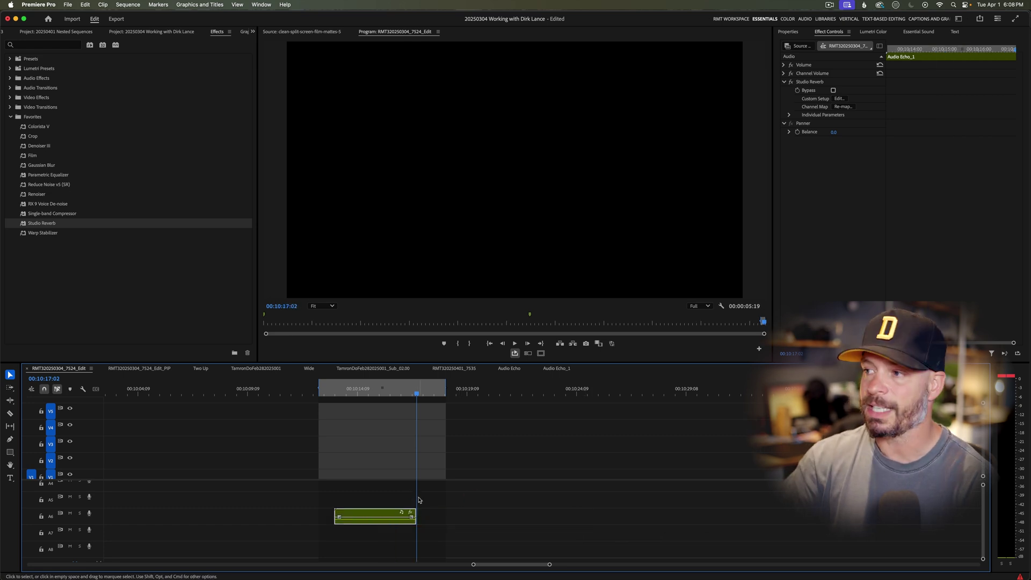
- Check Audio Echo_1 around 00:00:03:05, then play the shortened clip in RMT320250304_7524_Edit
{"action": "left_click", "coordinate": [557, 370]}
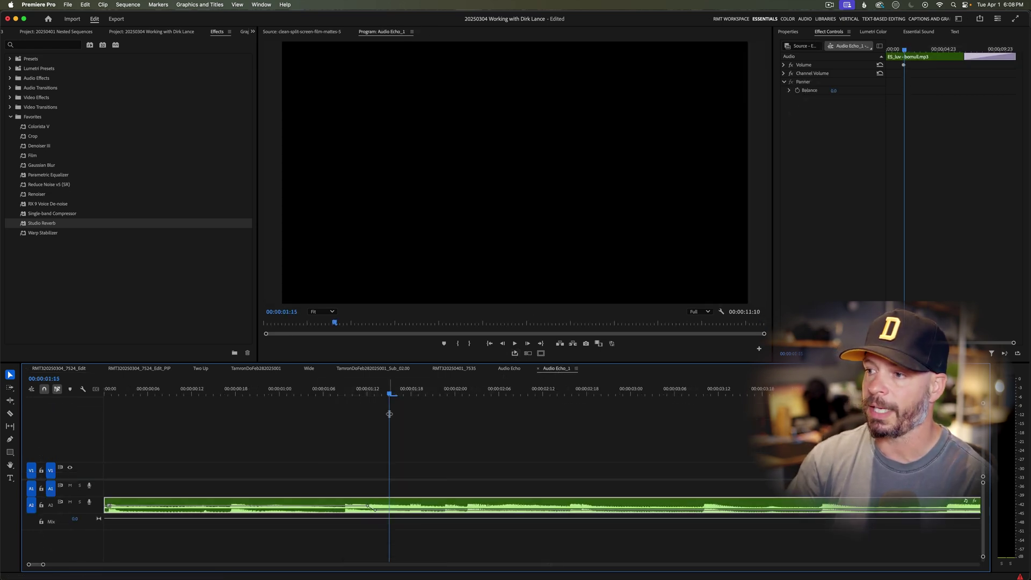
{"action": "left_click_drag", "start_coordinate": [407, 392], "coordinate": [661, 394]}
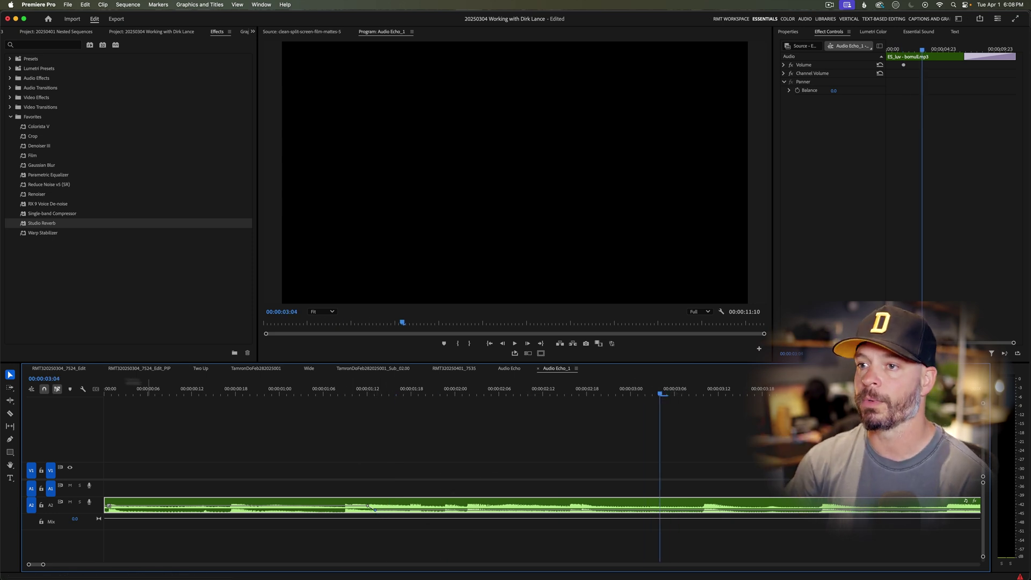
{"action": "left_click", "coordinate": [76, 371]}
{"action": "left_click", "coordinate": [334, 392]}
{"action": "key", "text": "space"}
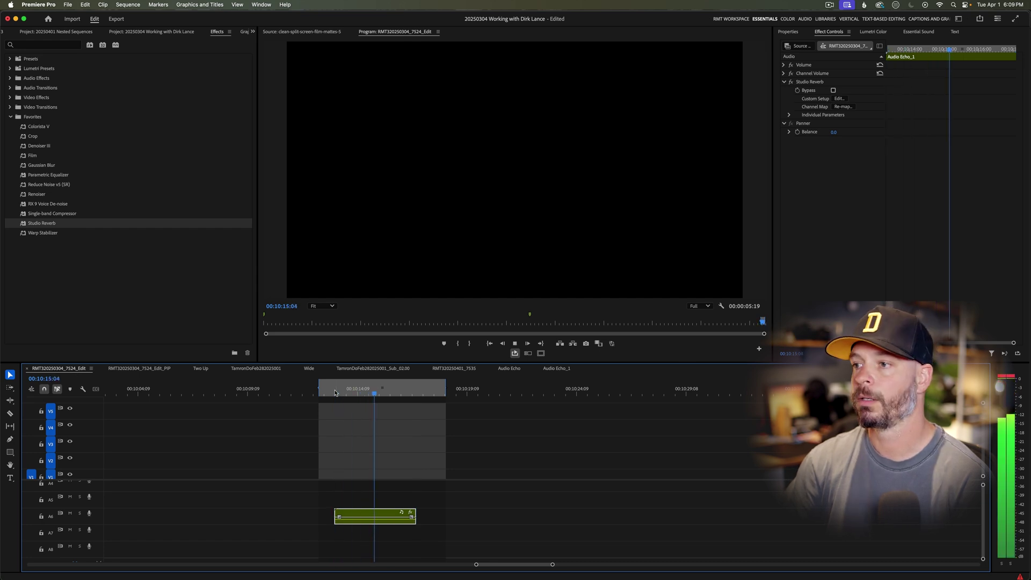
- Split the nested Audio Echo_1 music clip on A6 with the Razor near 00:10:13
{"action": "key", "text": "space"}
{"action": "key", "text": "c"}
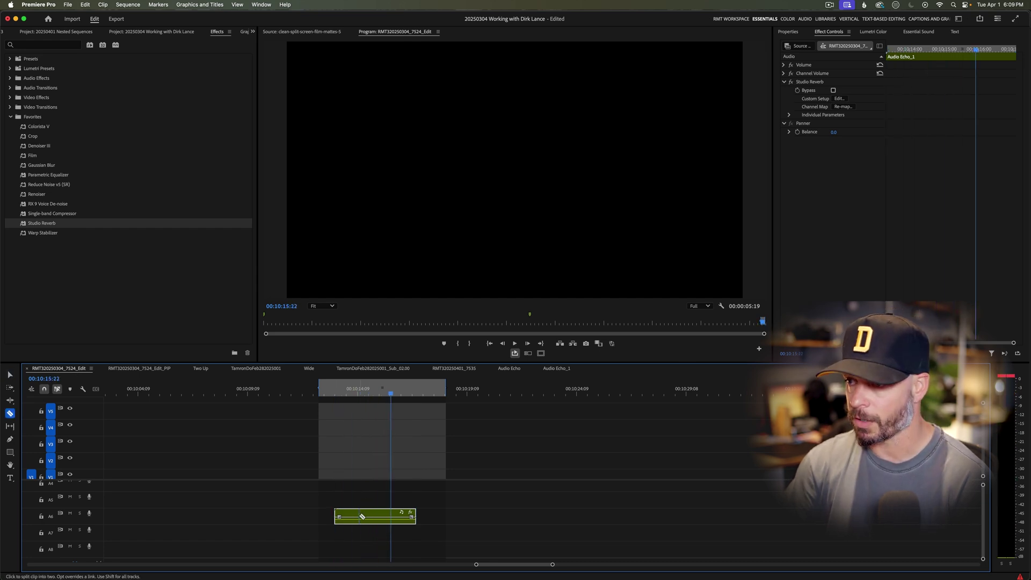
{"action": "left_click", "coordinate": [342, 393]}
{"action": "key", "text": "space"}
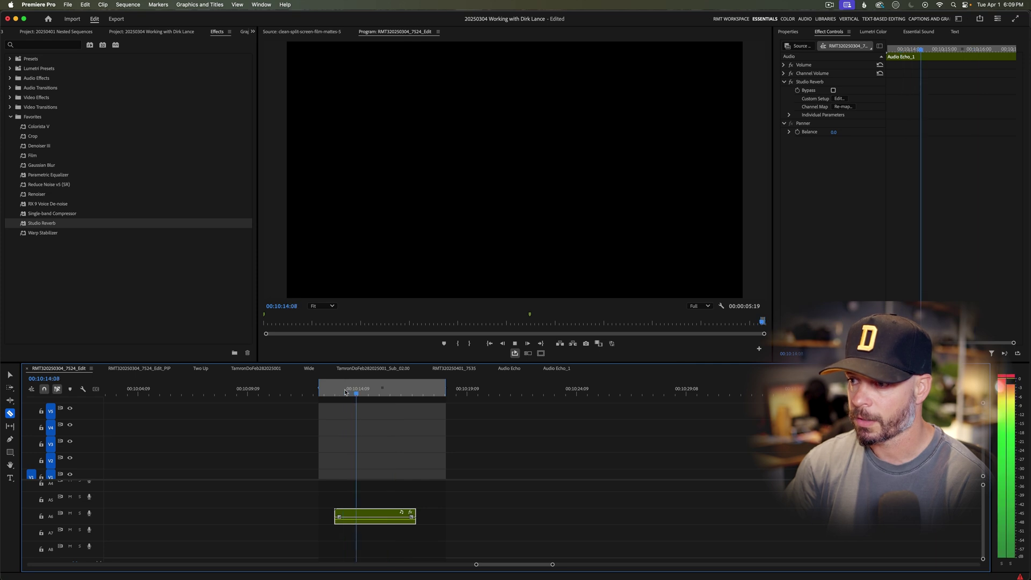
{"action": "key", "text": "Left"}
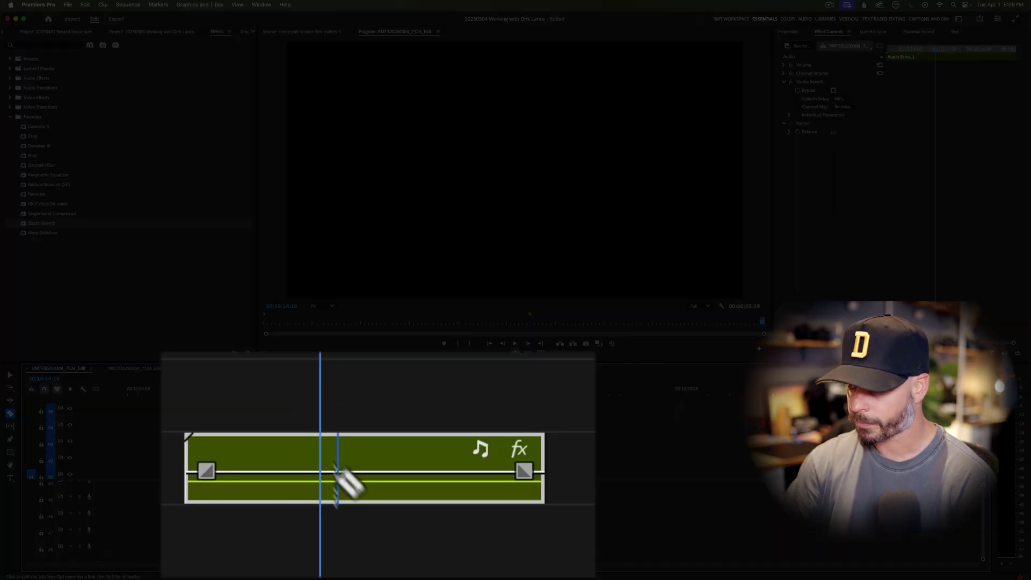
{"action": "left_click", "coordinate": [337, 471]}
{"action": "key", "text": "v"}
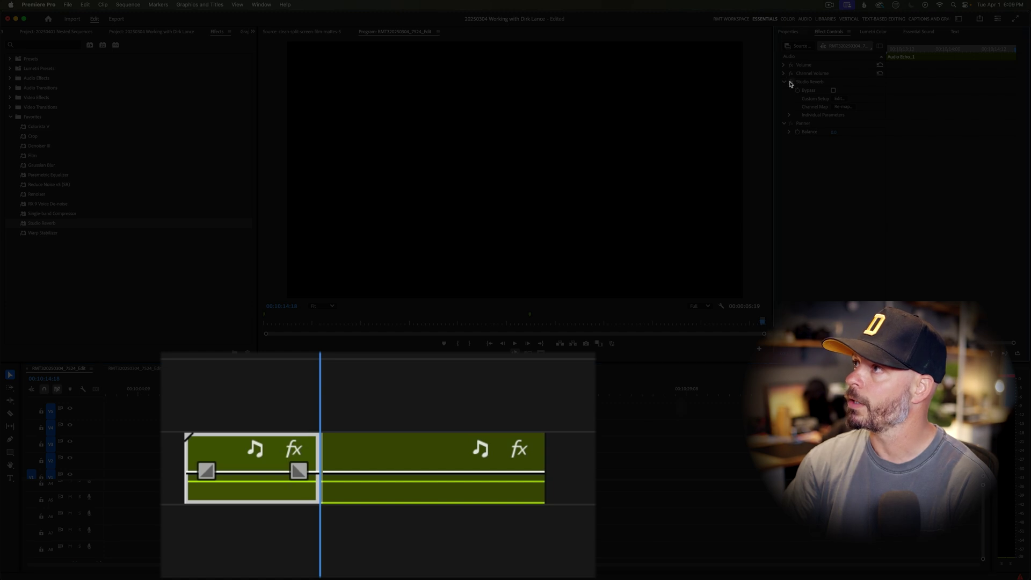
- Roll the new cut between the two pieces four frames earlier and play through it
{"action": "left_click", "coordinate": [333, 391]}
{"action": "key", "text": "space"}
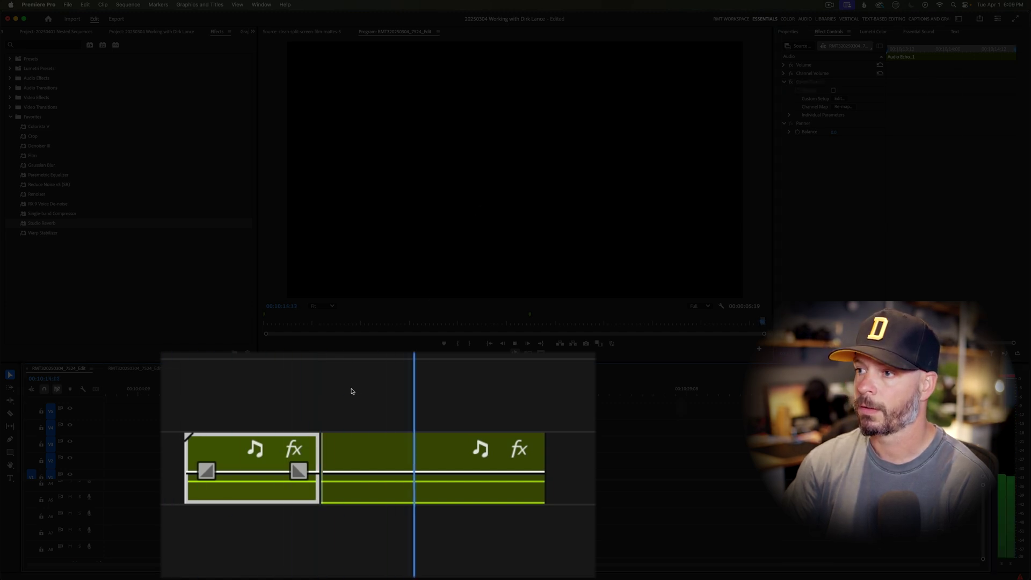
{"action": "key", "text": "space"}
{"action": "key", "text": "n"}
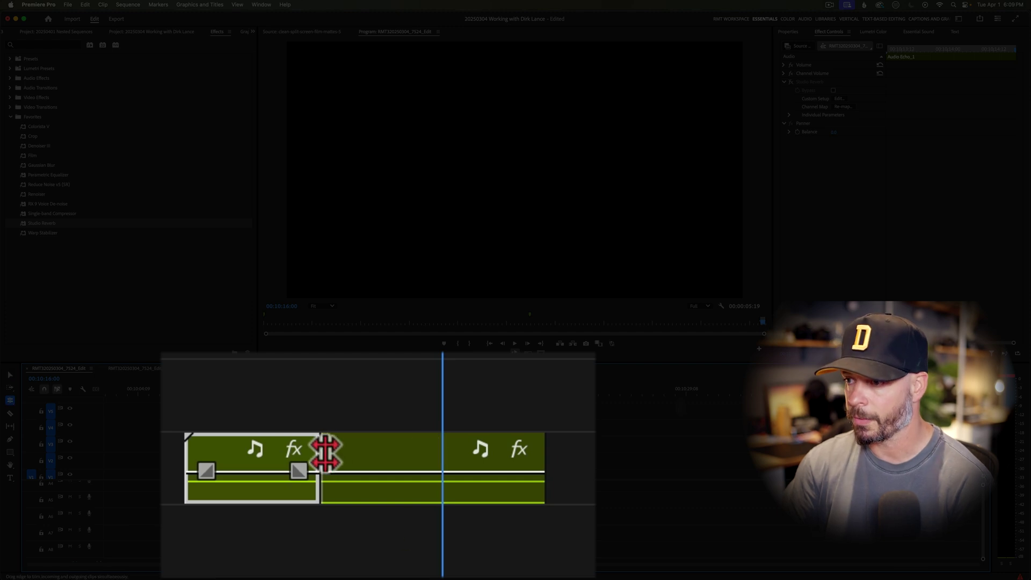
{"action": "left_click_drag", "start_coordinate": [322, 451], "coordinate": [304, 437]}
{"action": "left_click", "coordinate": [346, 387]}
{"action": "key", "text": "space"}
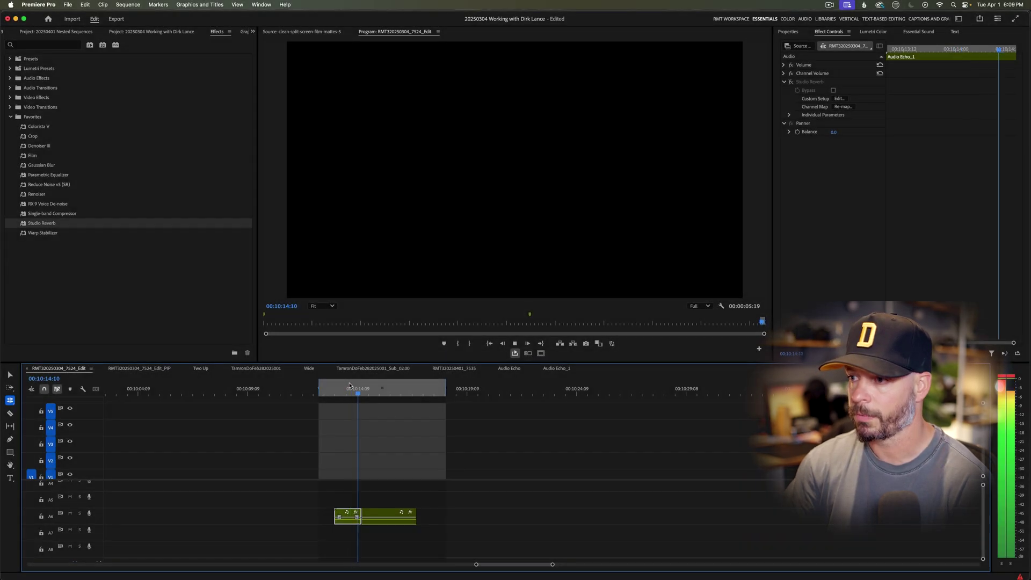
{"action": "left_click", "coordinate": [349, 392]}
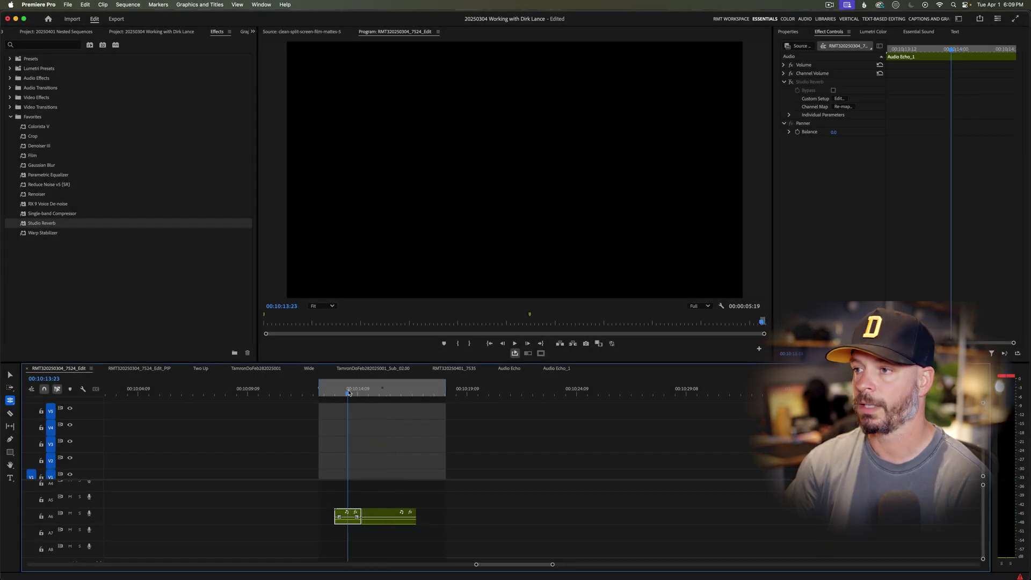
{"action": "key", "text": "space"}
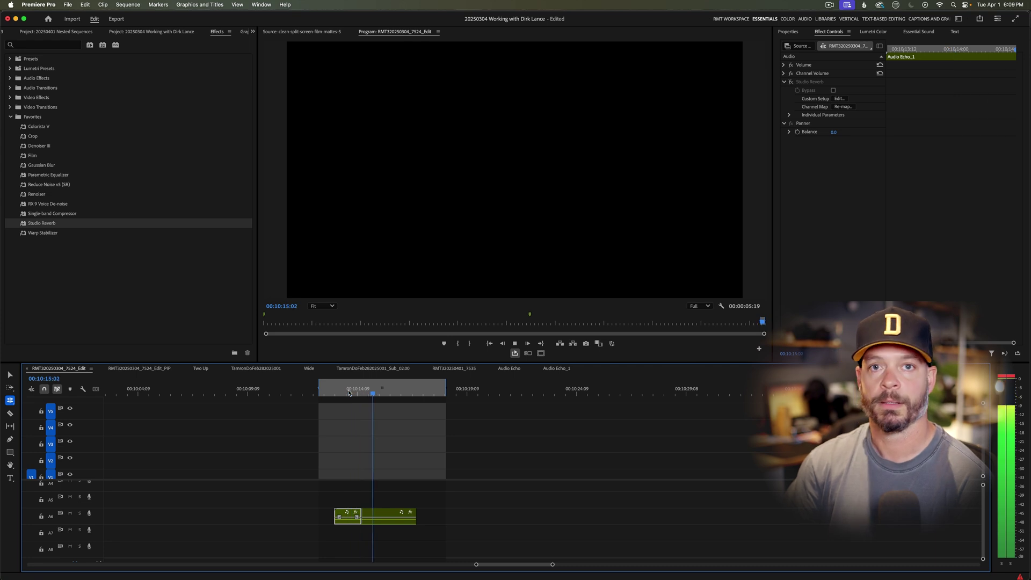
{"action": "key", "text": "space"}
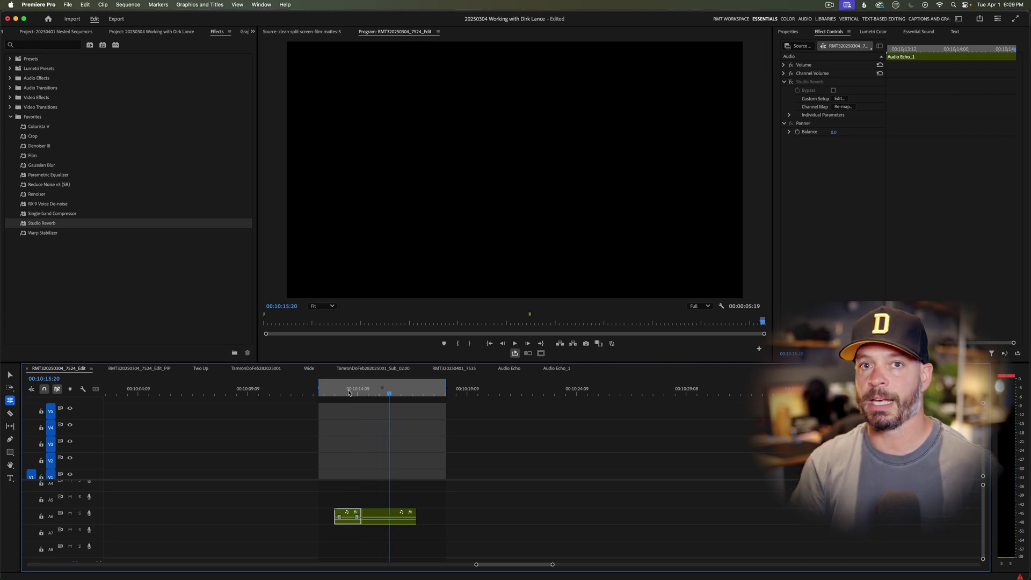